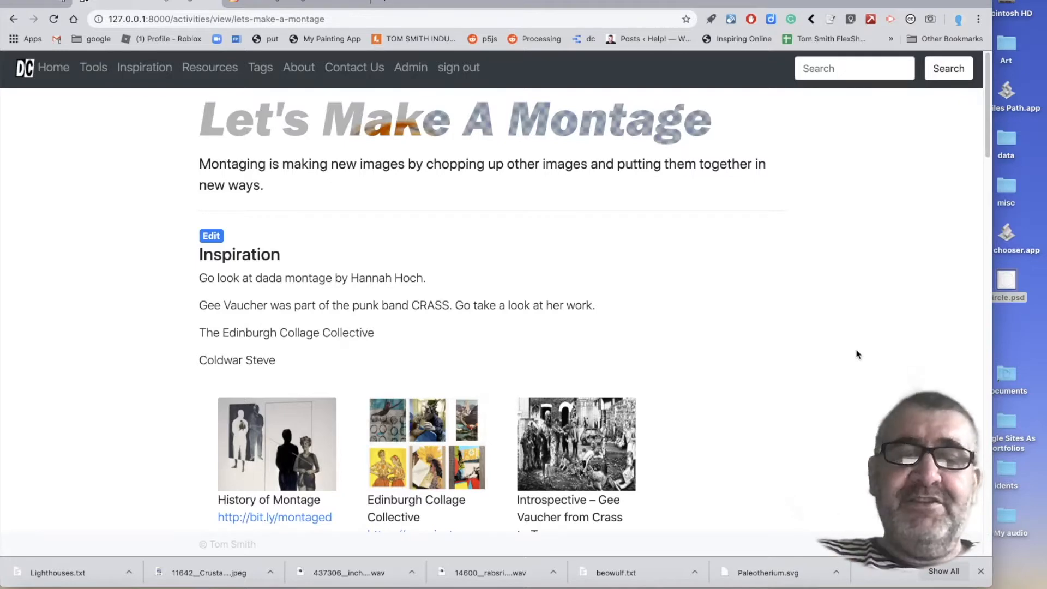
Step: Open the Edinburgh Collage Collective link from the Inspiration section and examine the top collage posts
scroll(856, 354, "down", 3)
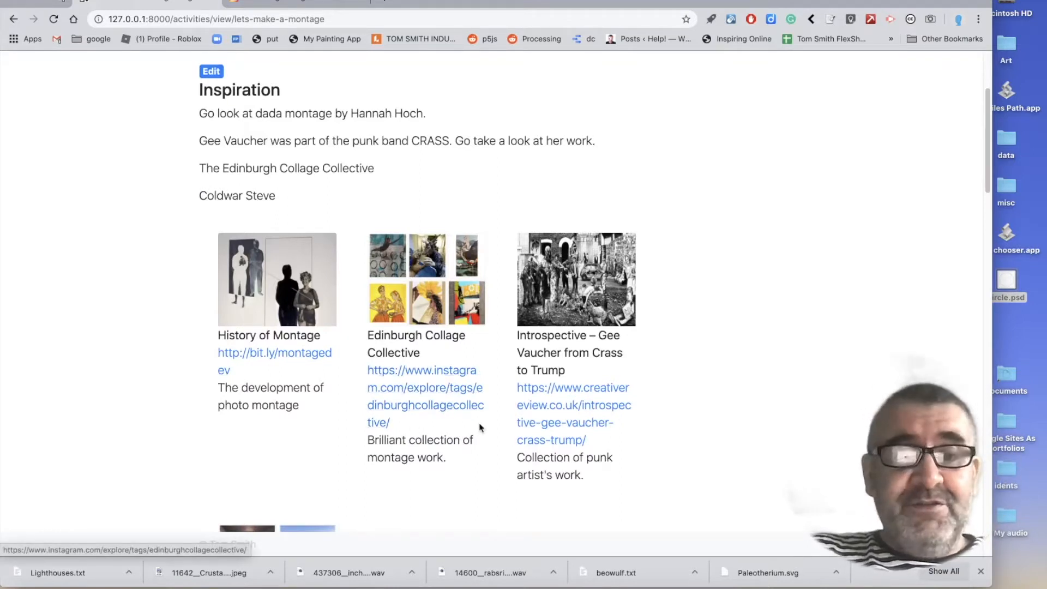
left_click(435, 394)
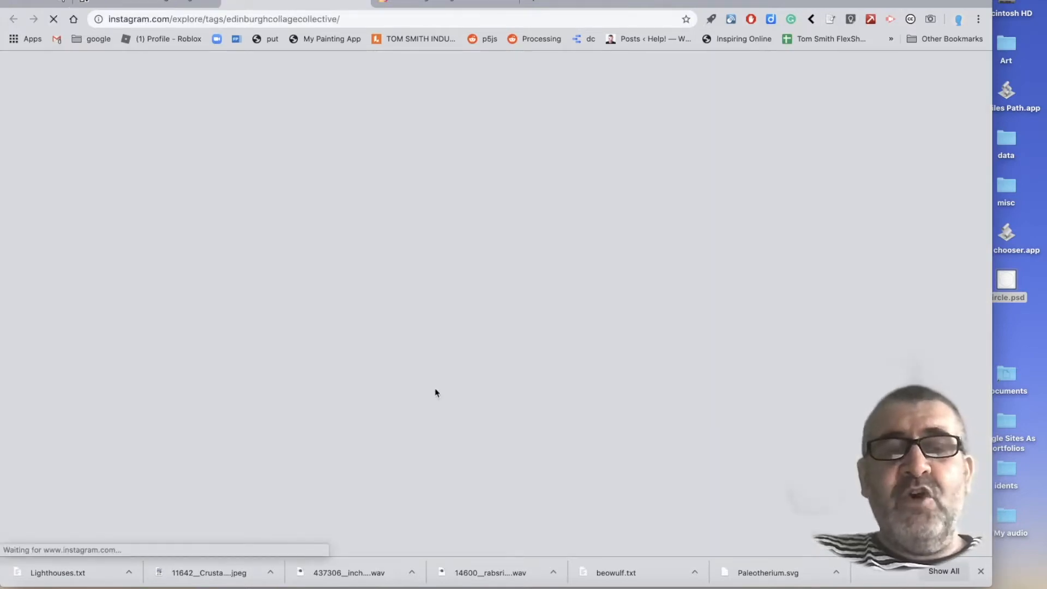
scroll(437, 393, "down", 3)
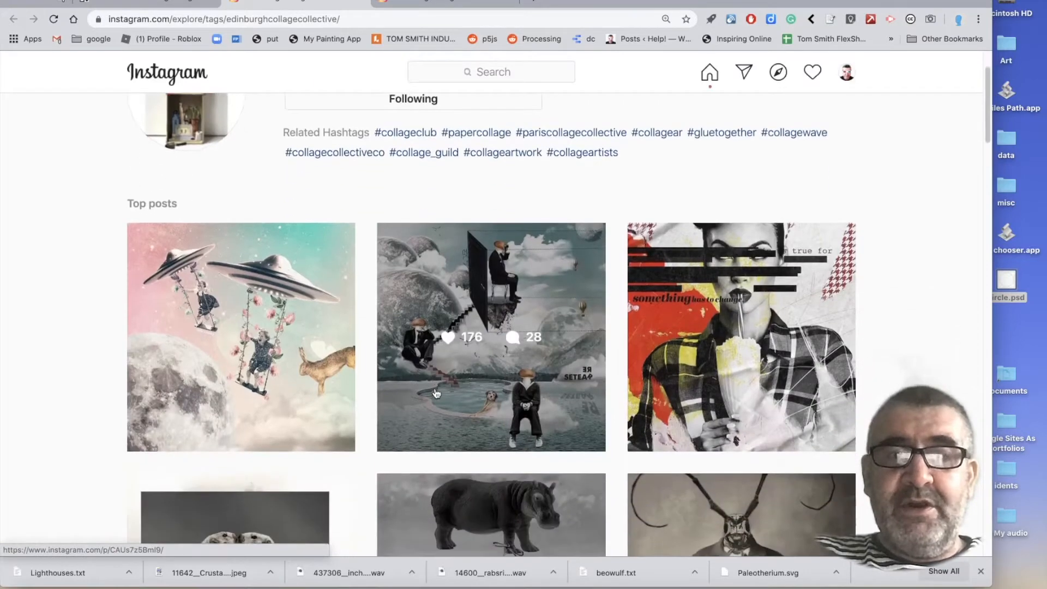
scroll(436, 392, "down", 5)
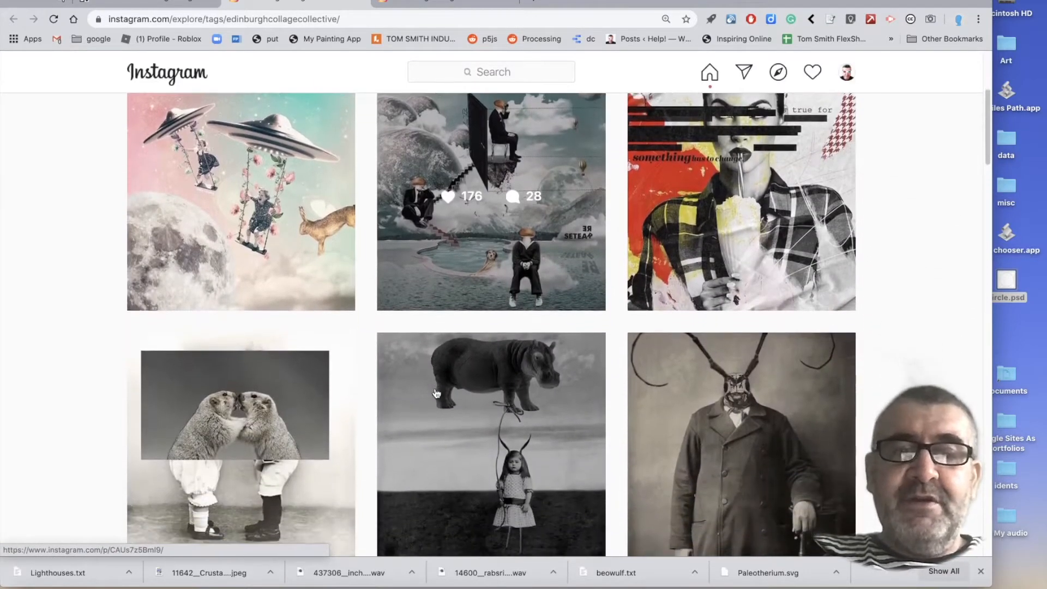
scroll(436, 392, "down", 2)
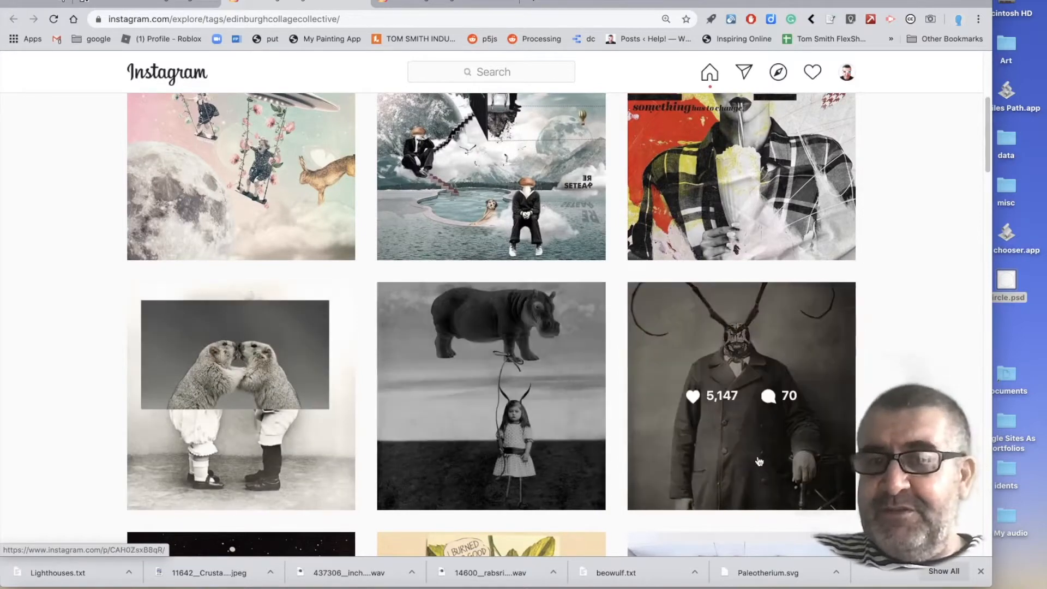
scroll(490, 327, "up", 2)
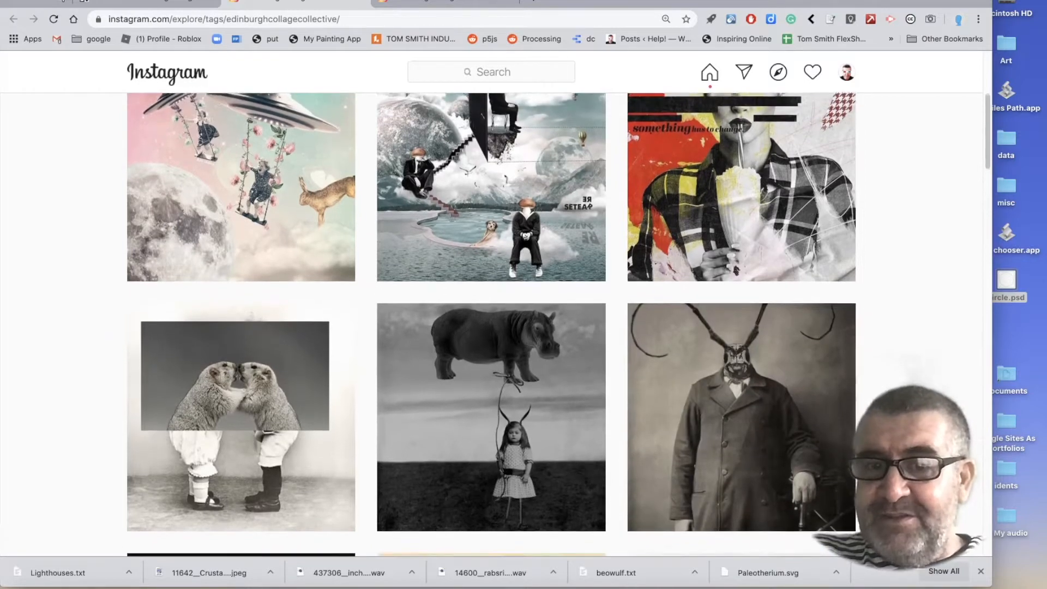
scroll(779, 398, "down", 1)
scroll(780, 398, "down", 4)
Step: Look through the most recent collages posted under the Edinburgh Collage Collective hashtag
scroll(491, 327, "down", 10)
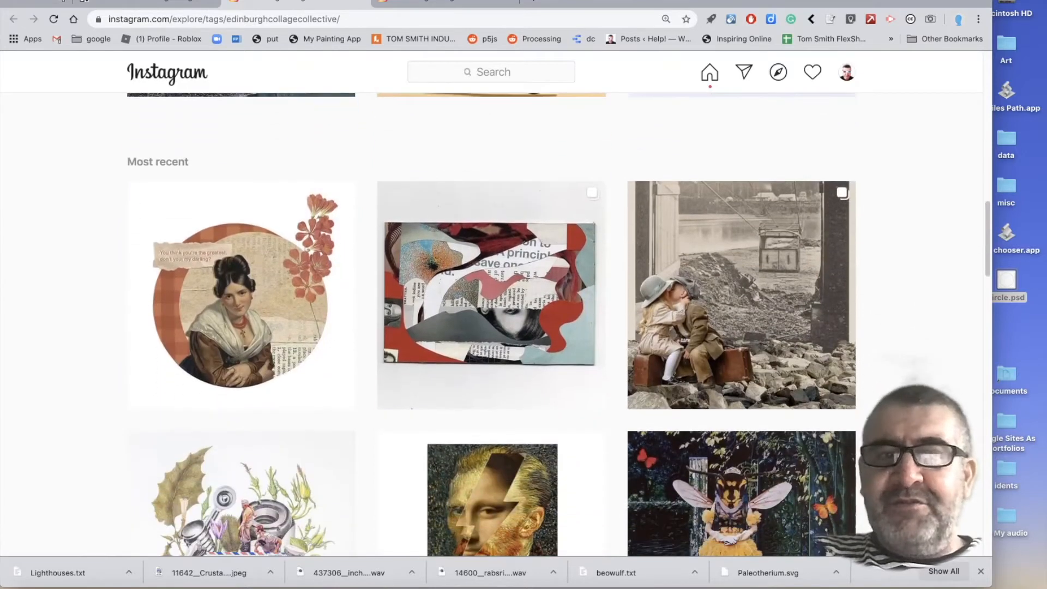
scroll(491, 327, "down", 3)
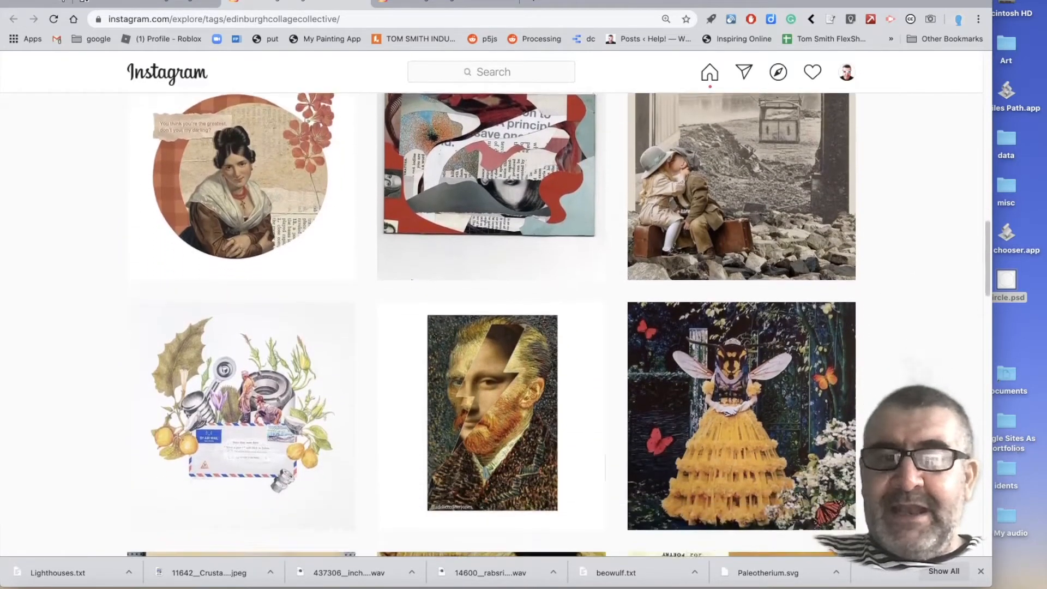
scroll(523, 384, "down", 1)
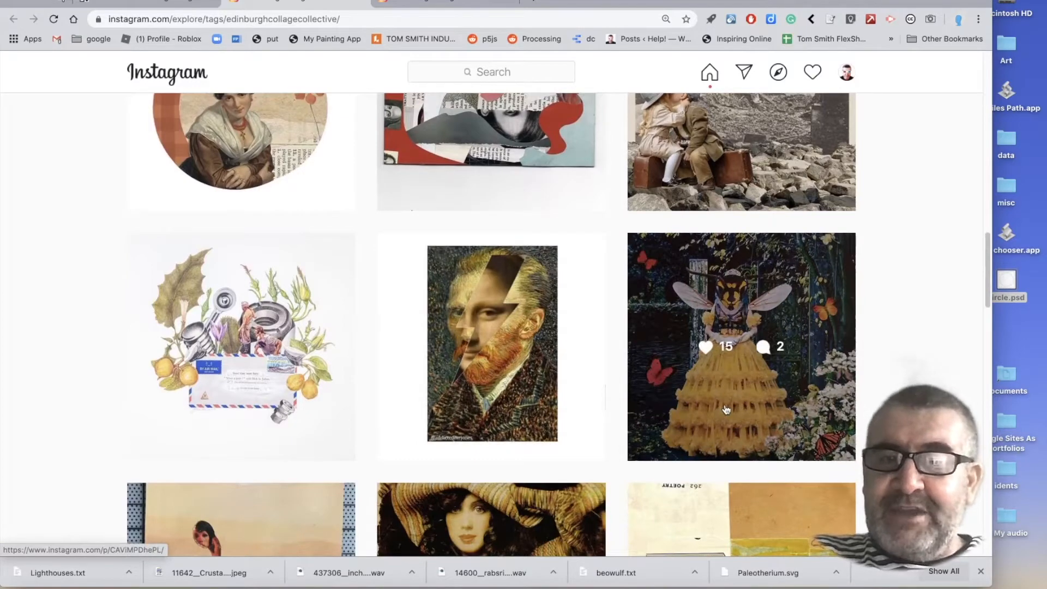
scroll(726, 409, "down", 9)
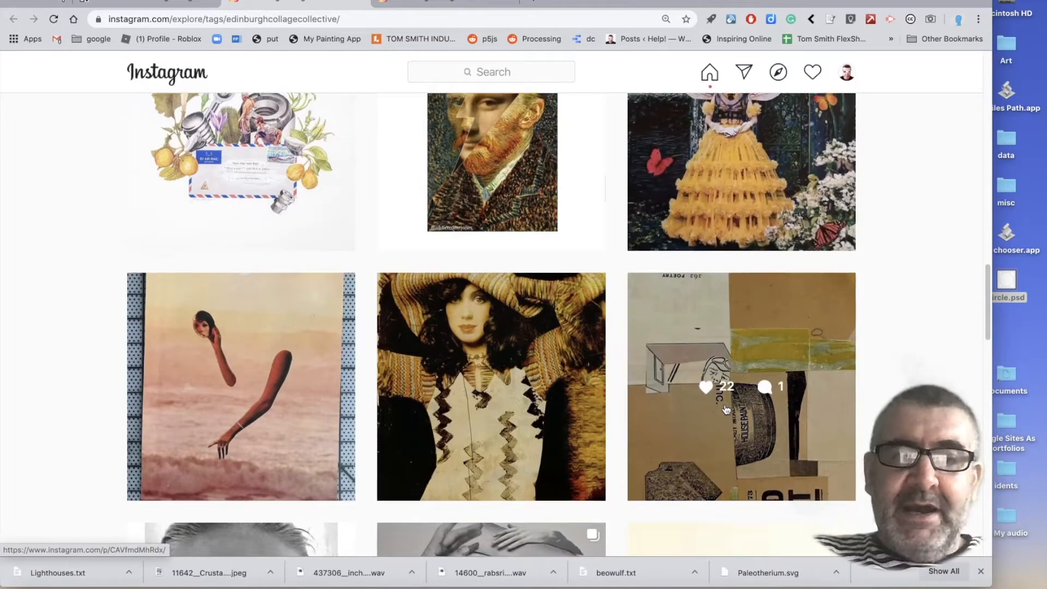
scroll(726, 409, "down", 7)
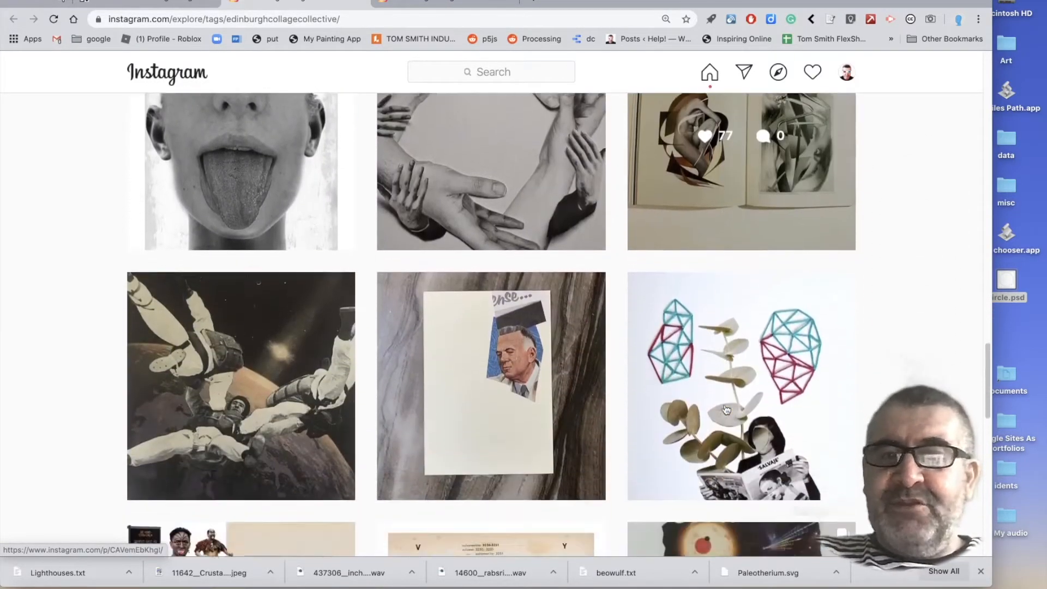
scroll(726, 409, "down", 1)
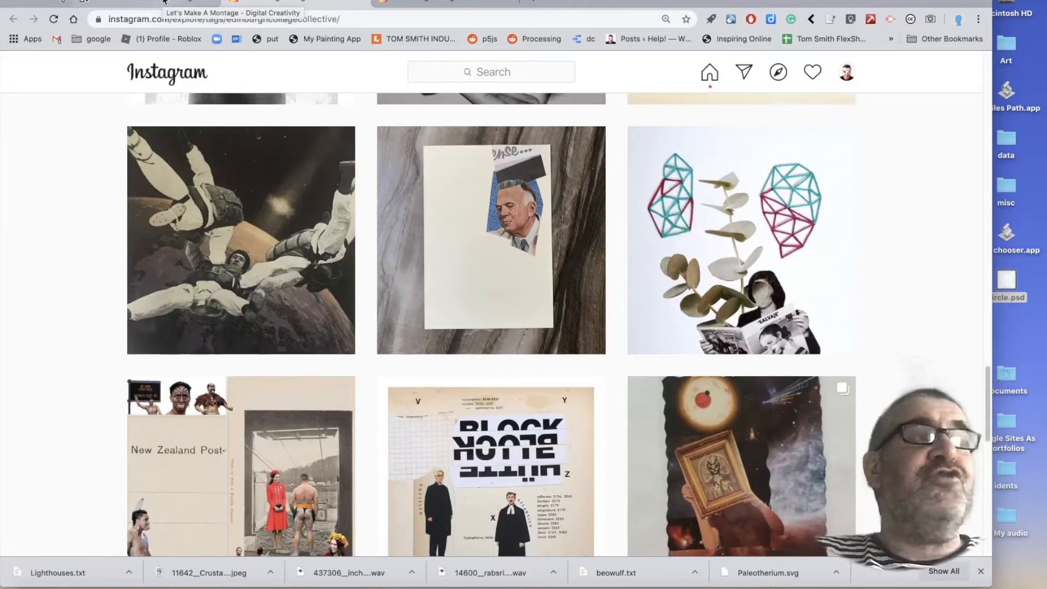
Step: Return to the Let's Make A Montage activity page and open the Coldwar Steve inspiration entry
left_click(164, 2)
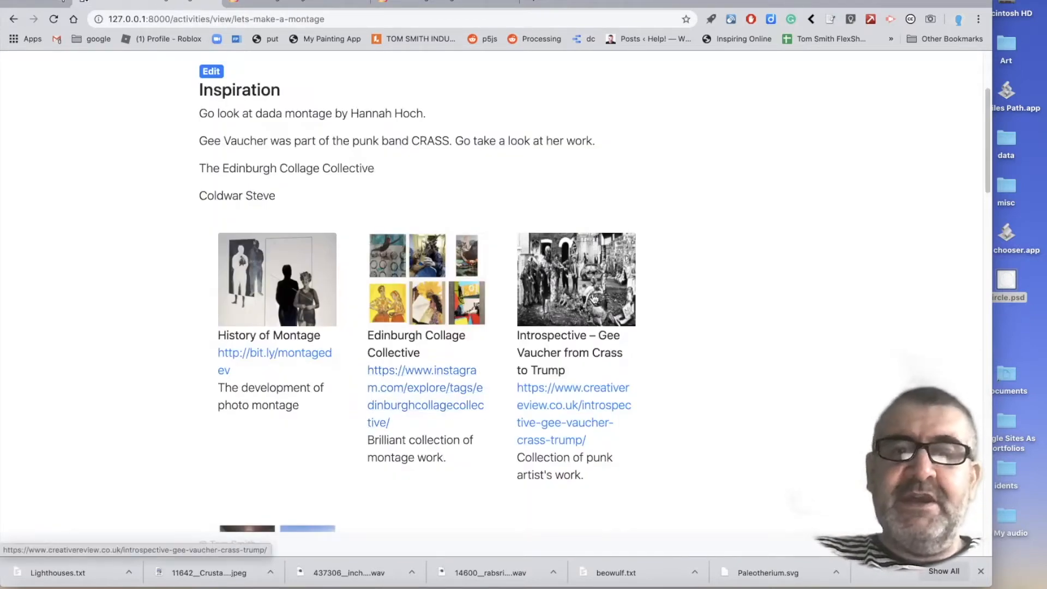
scroll(589, 297, "down", 3)
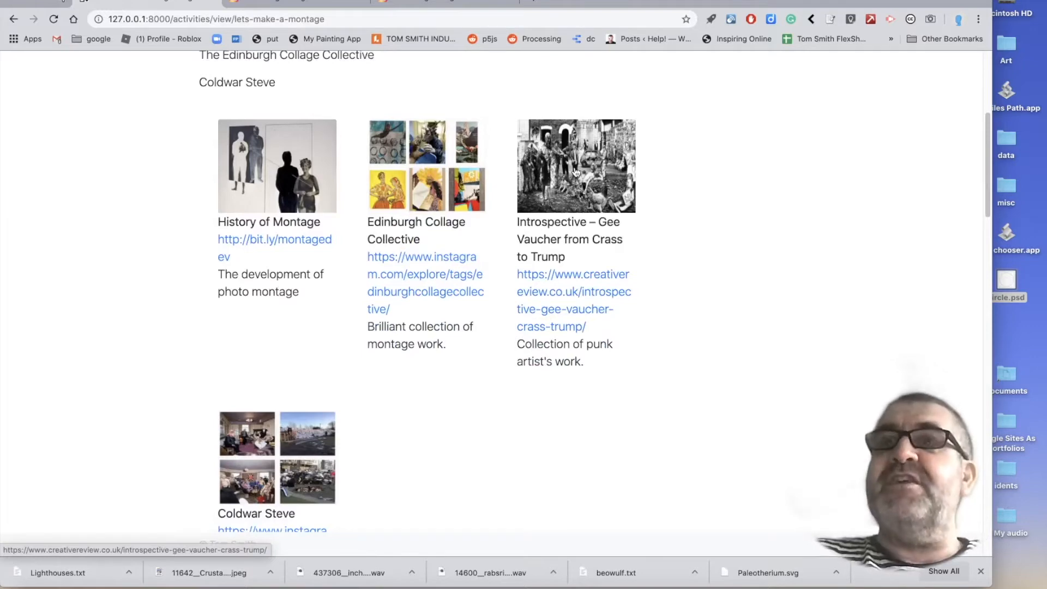
scroll(574, 173, "down", 2)
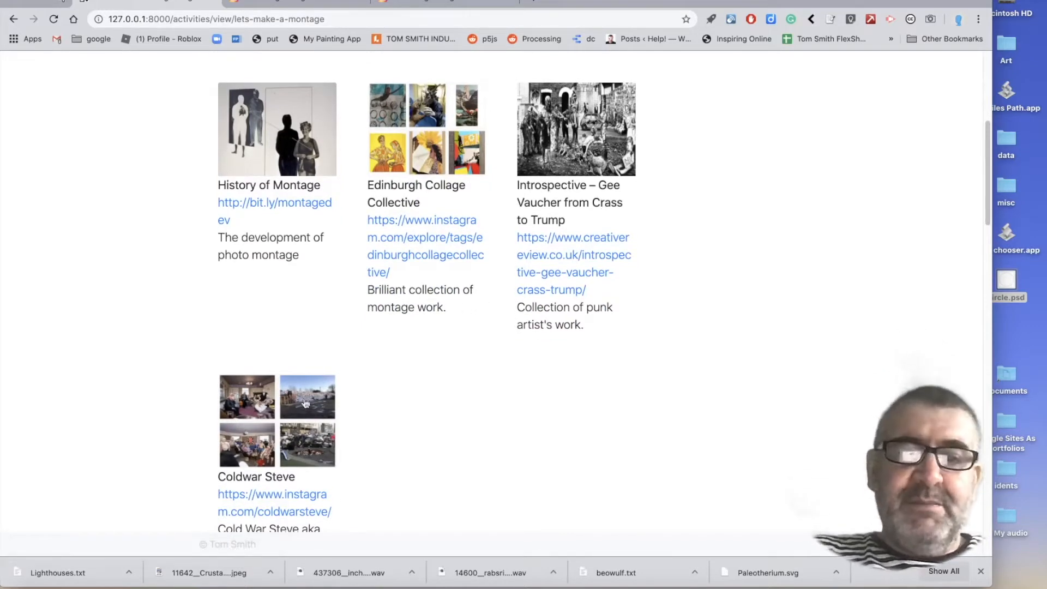
left_click(284, 436)
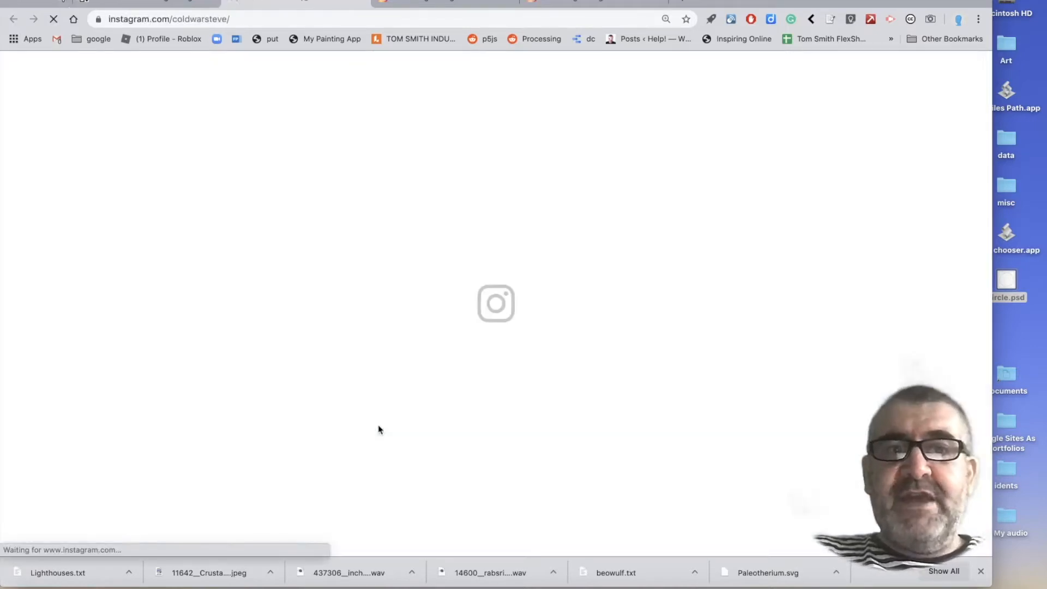
Step: Examine the satirical photomontages posted on the Coldwar Steve Instagram profile
scroll(380, 430, "down", 10)
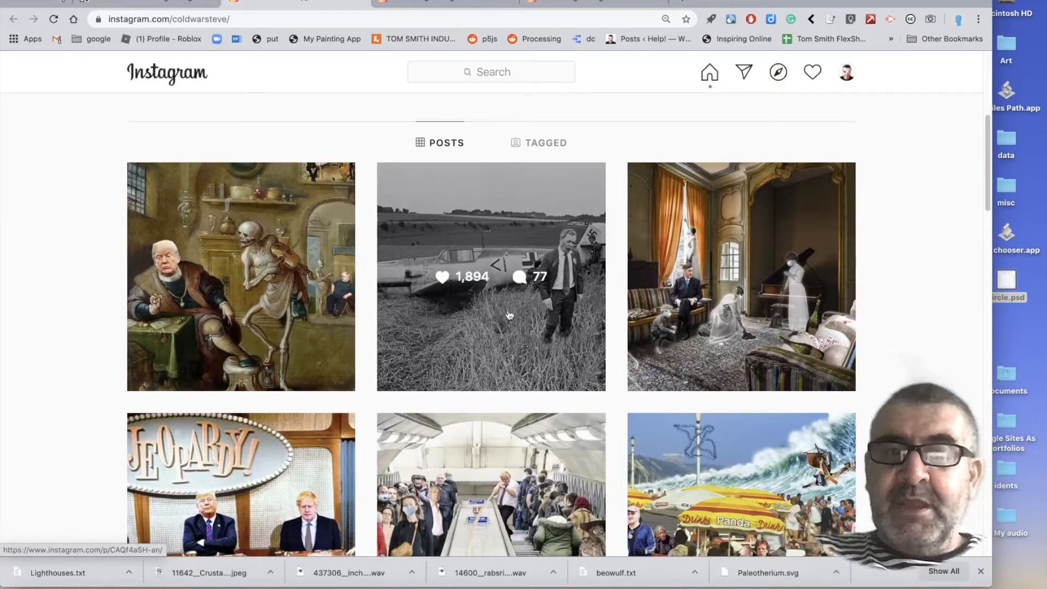
scroll(719, 322, "down", 4)
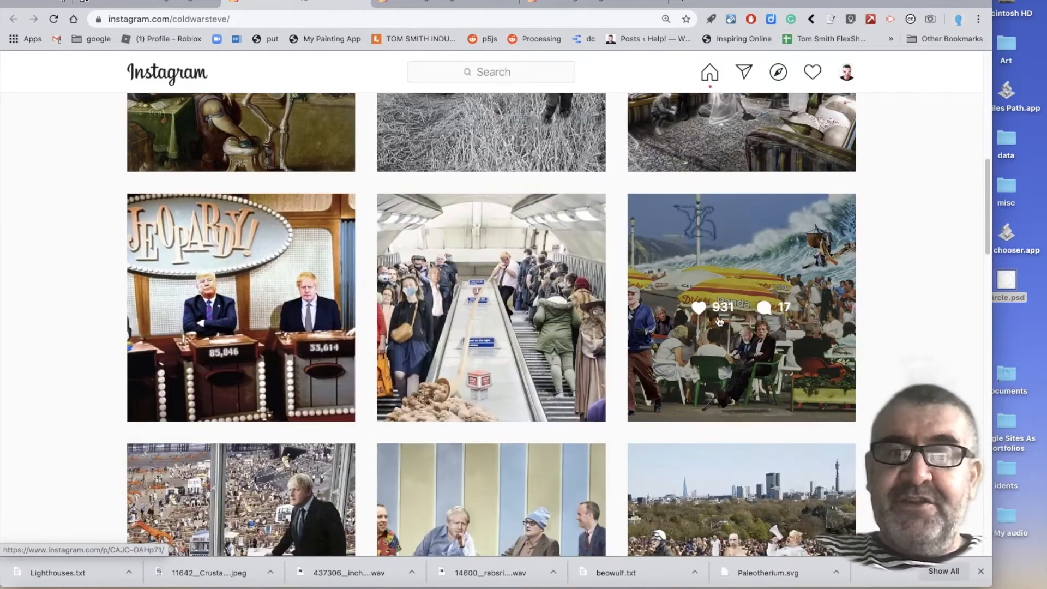
scroll(719, 322, "down", 6)
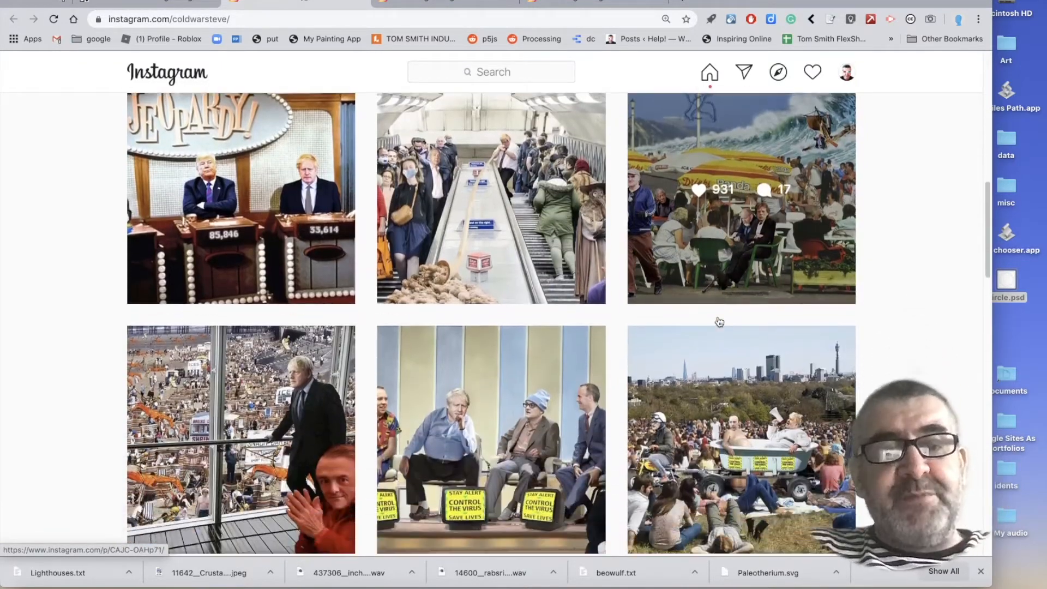
scroll(719, 322, "down", 4)
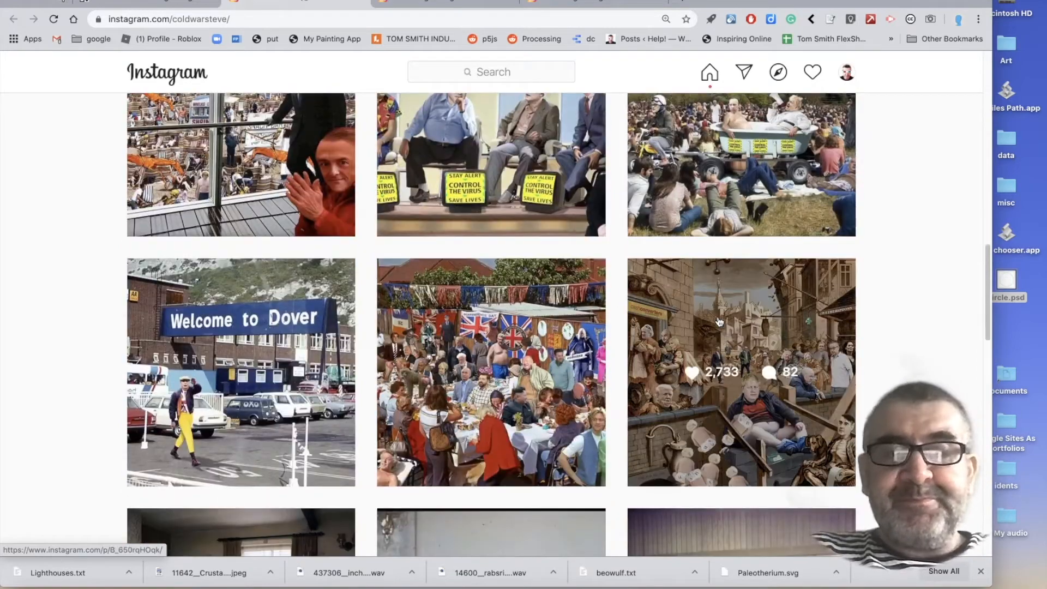
scroll(719, 322, "down", 6)
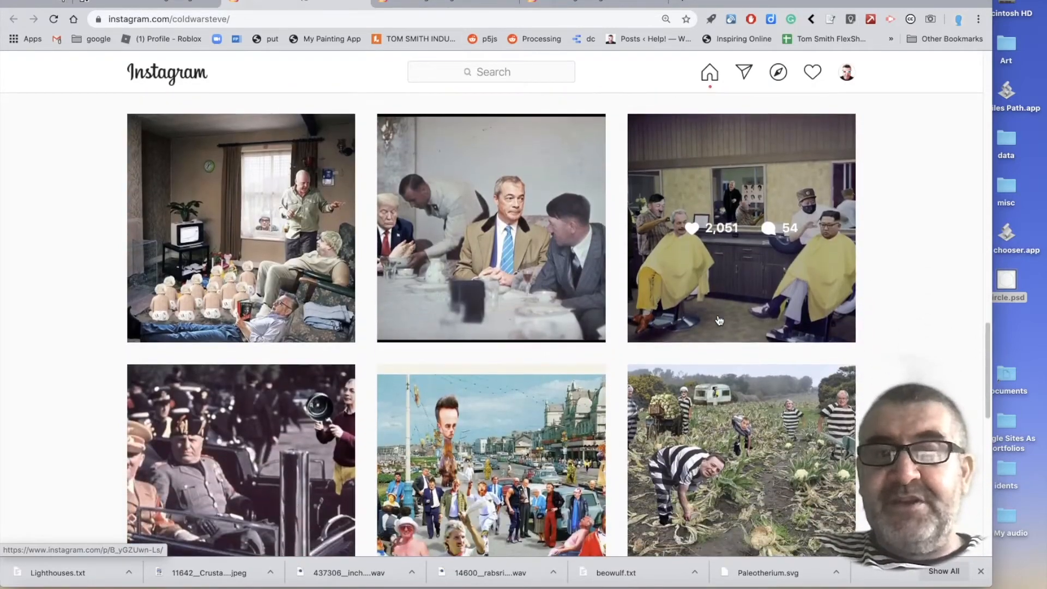
scroll(719, 320, "up", 15)
Step: Go back to the montage activity page and open the Unsplash link in its Resources section
left_click(167, 3)
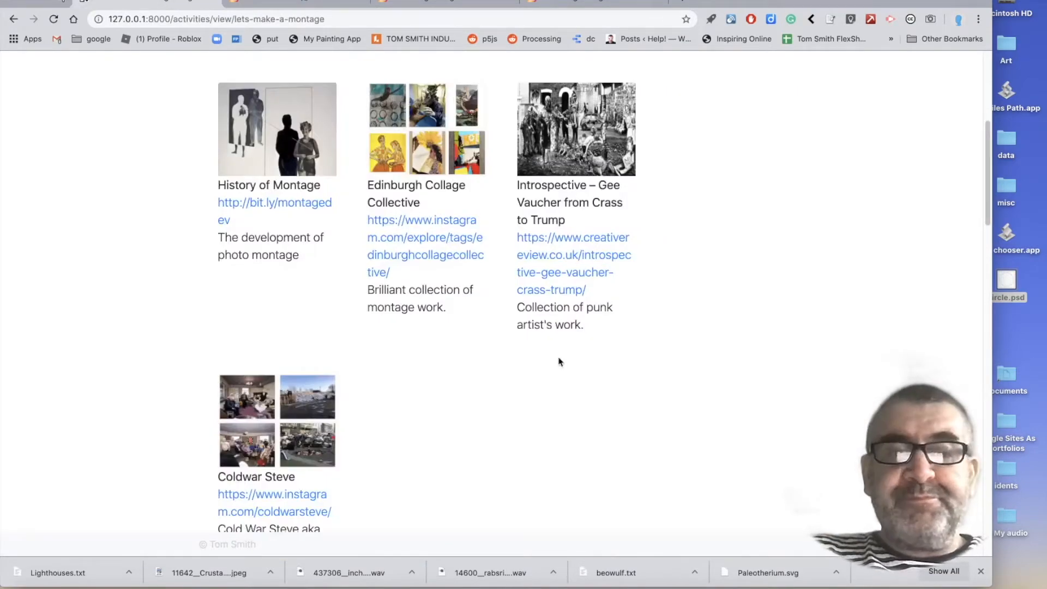
scroll(559, 359, "down", 10)
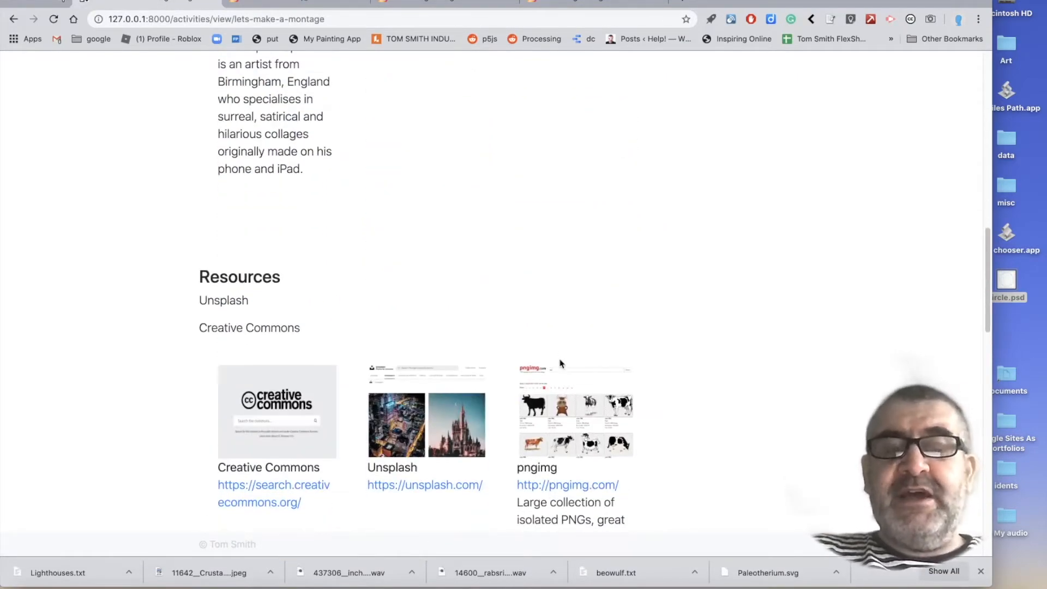
scroll(560, 363, "down", 3)
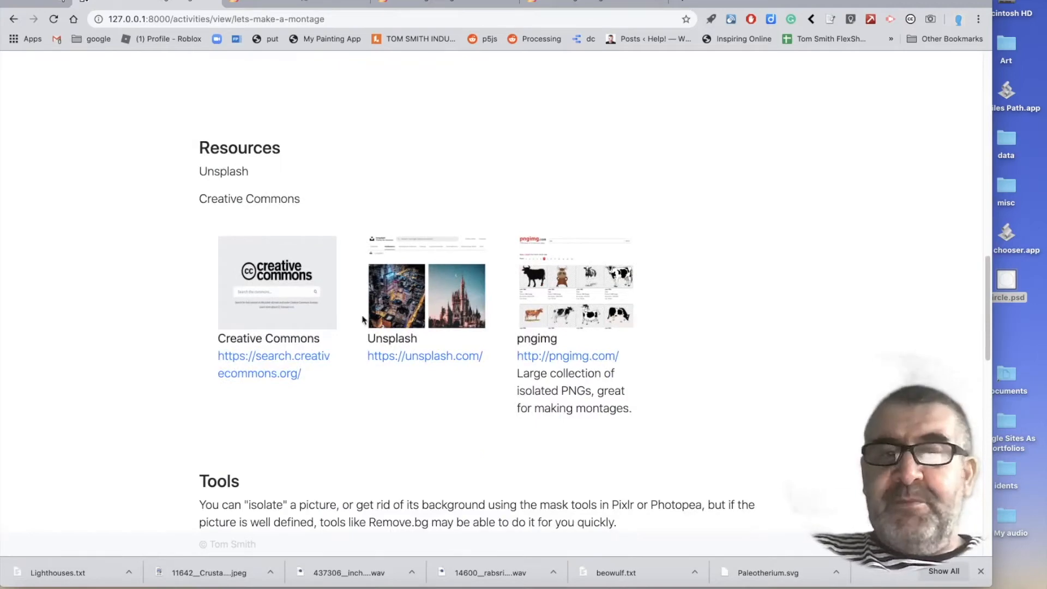
left_click(440, 356)
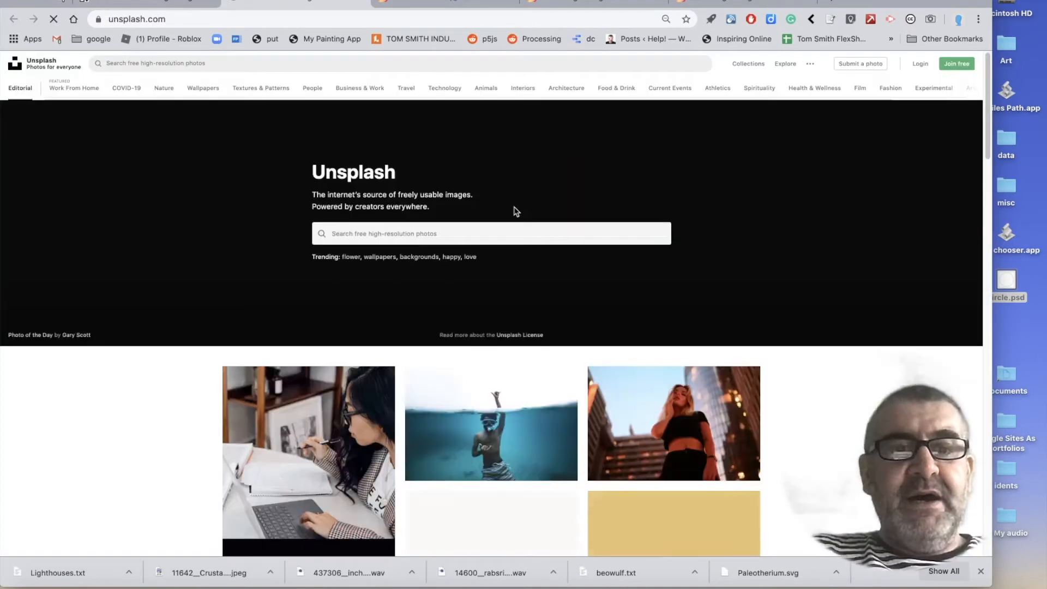
Step: Search Unsplash for "beach" photos
left_click(359, 233)
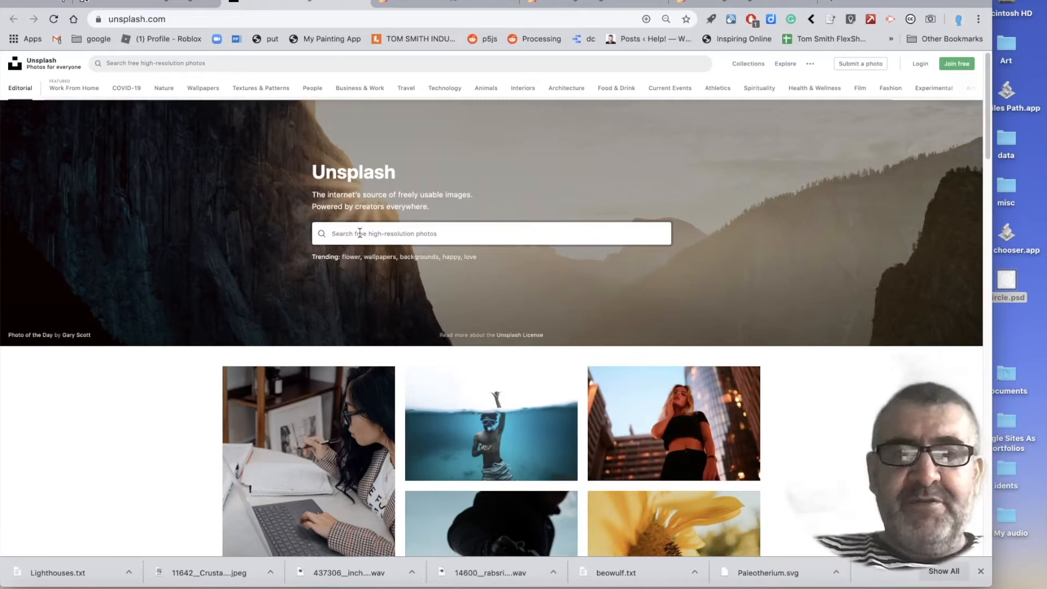
type("beach")
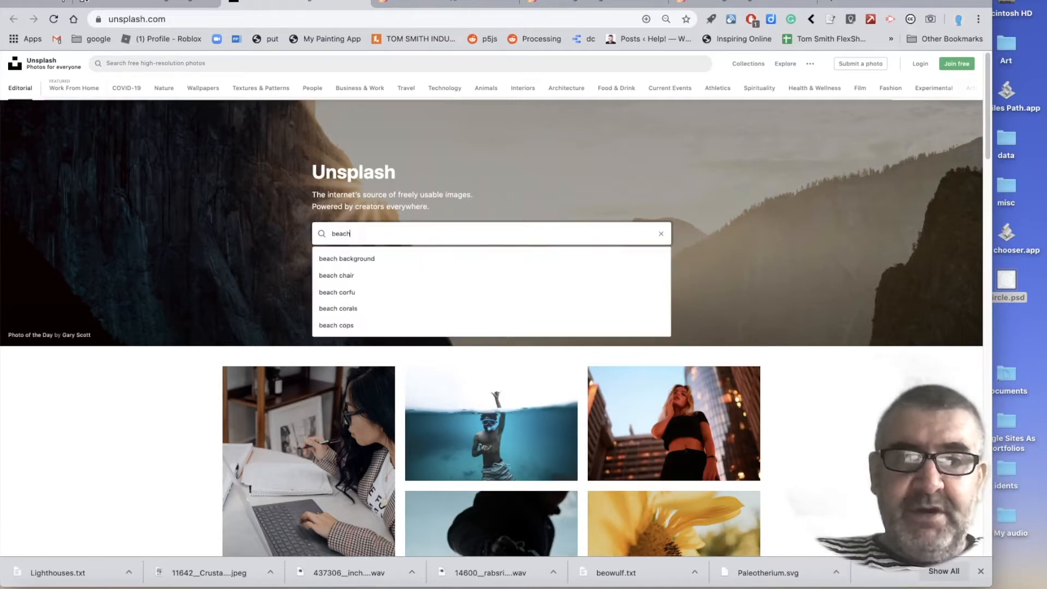
key("Return")
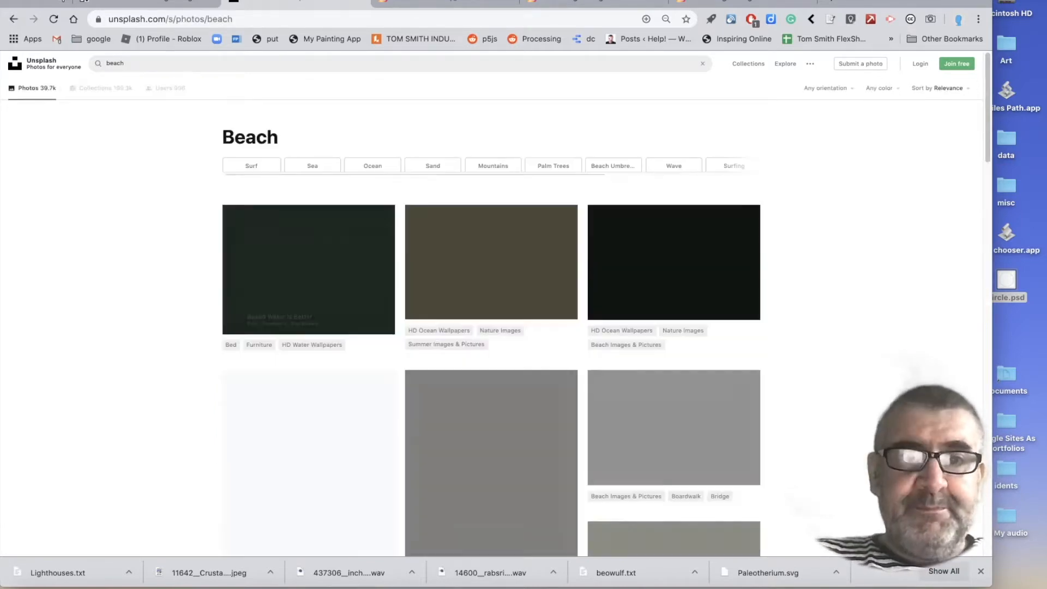
Step: Pick the photo of two blue beach chairs on the sand from the beach results and download it for free
scroll(379, 246, "down", 8)
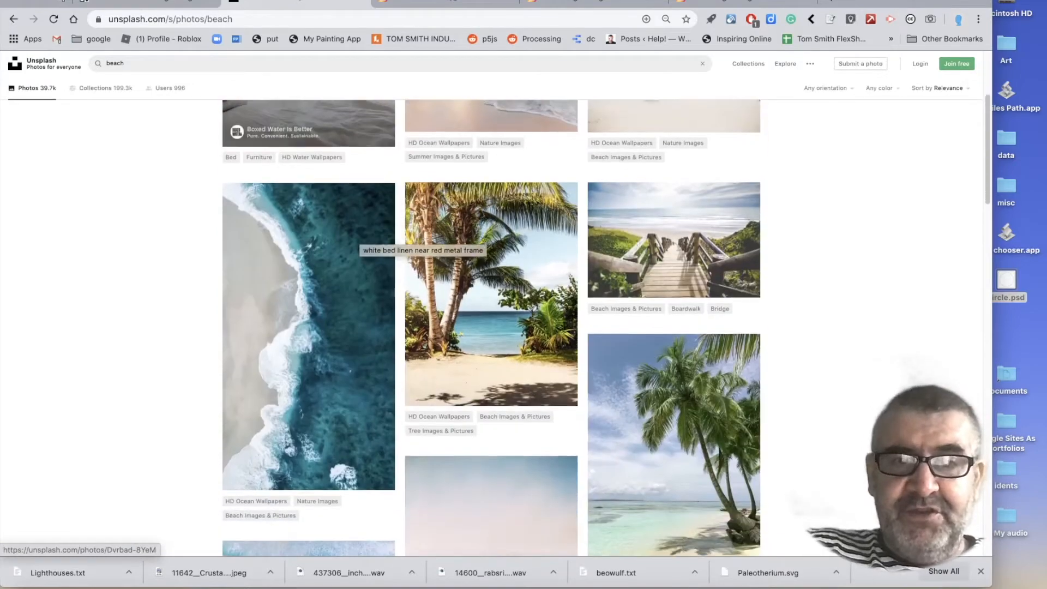
scroll(379, 247, "down", 15)
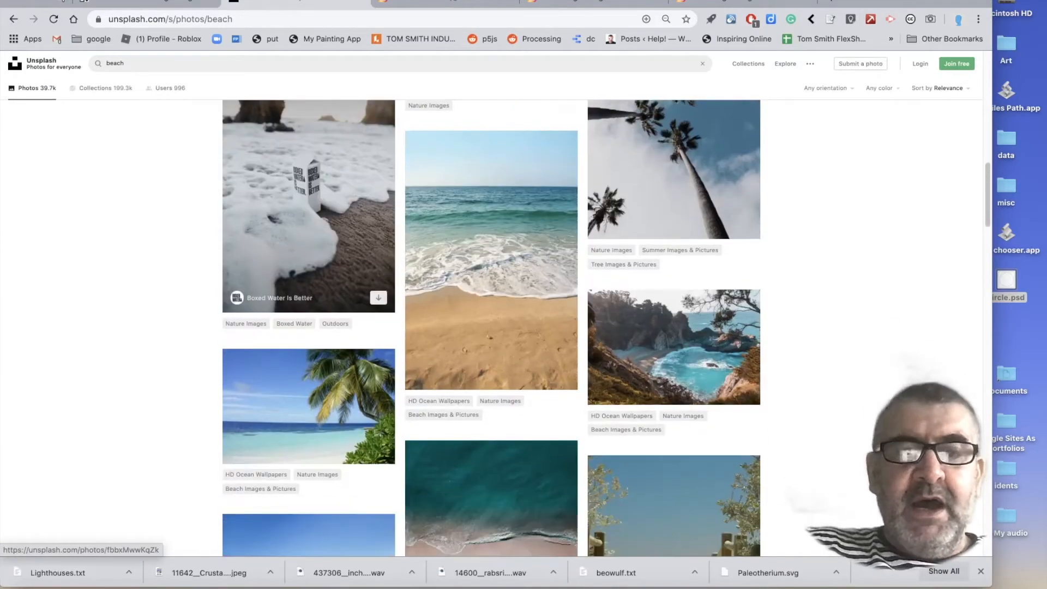
scroll(327, 218, "down", 3)
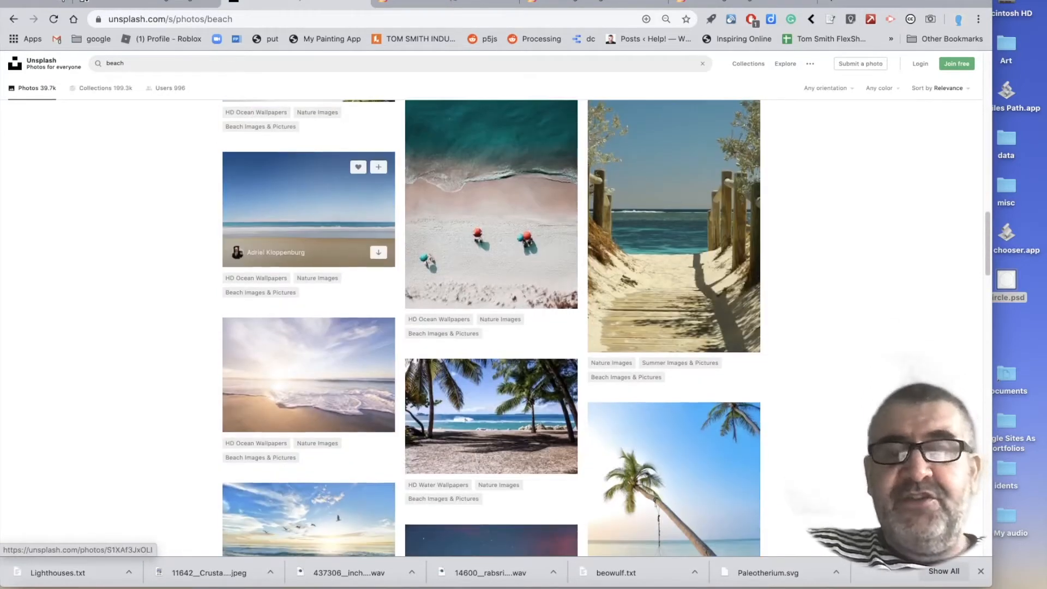
scroll(327, 229, "down", 20)
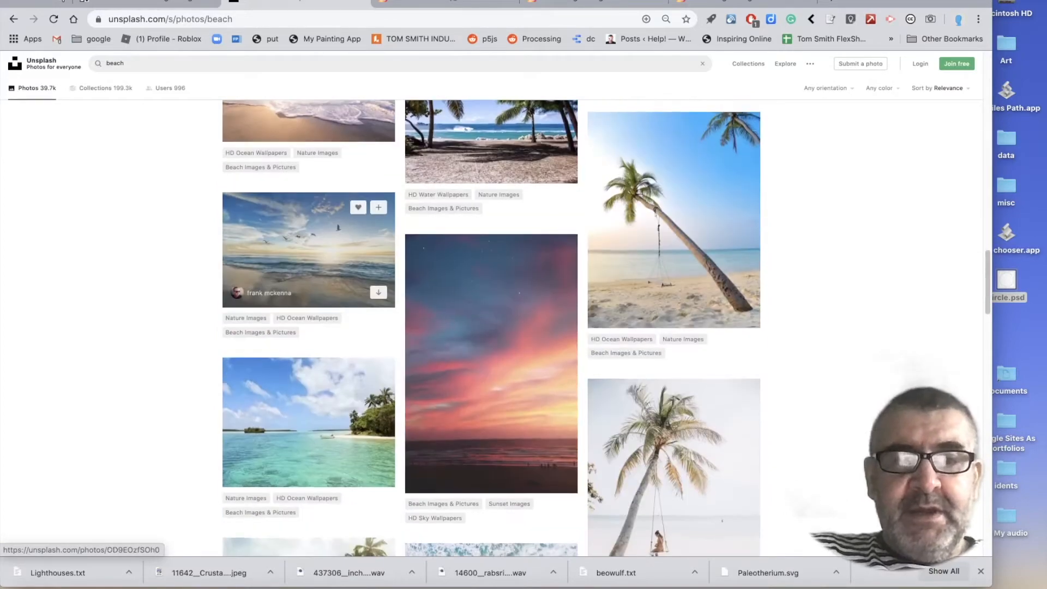
scroll(327, 235, "down", 3)
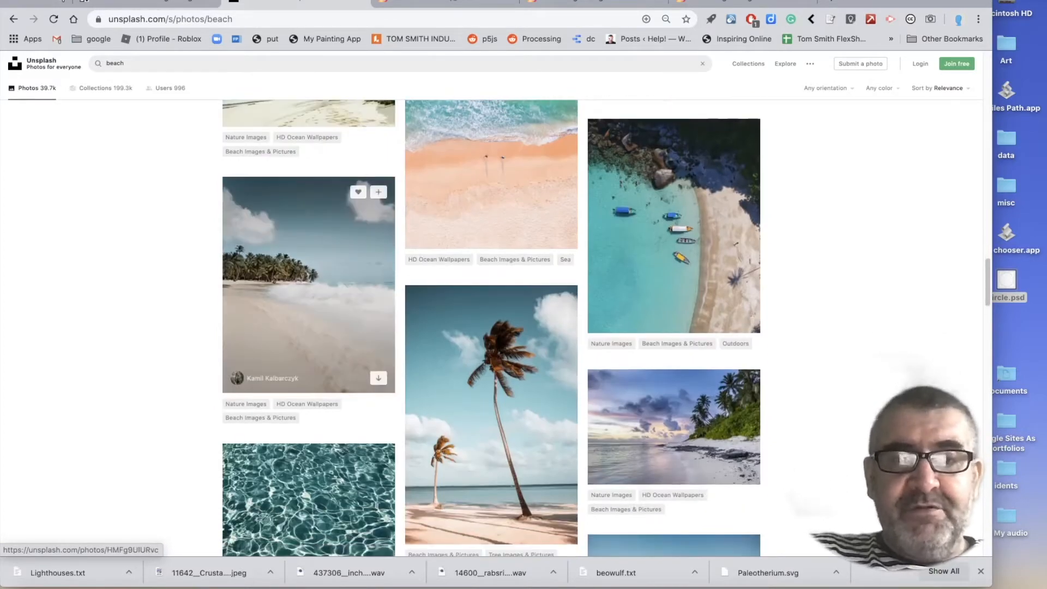
scroll(304, 298, "down", 4)
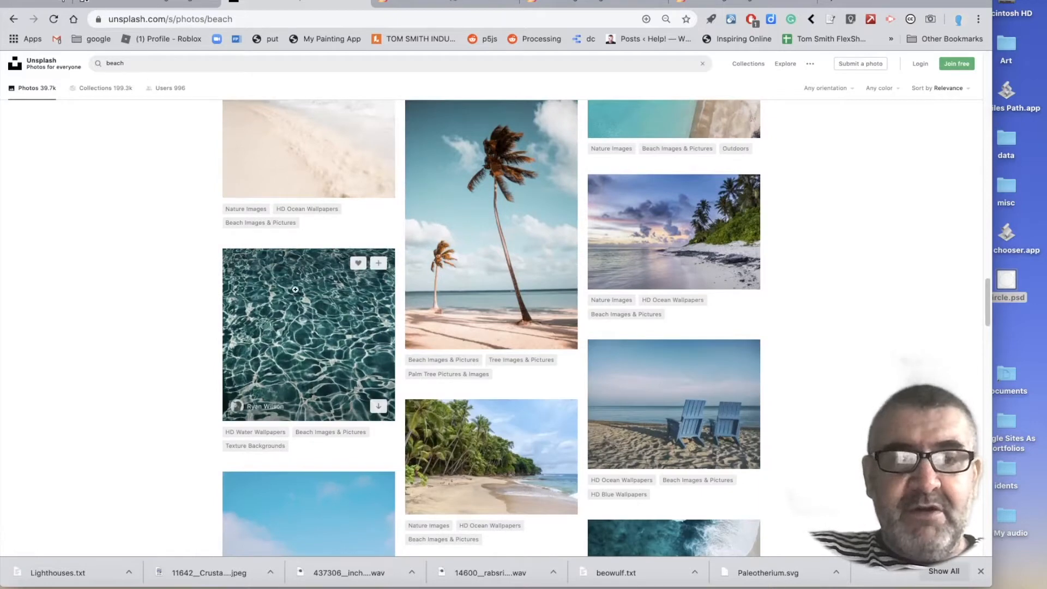
scroll(491, 246, "down", 3)
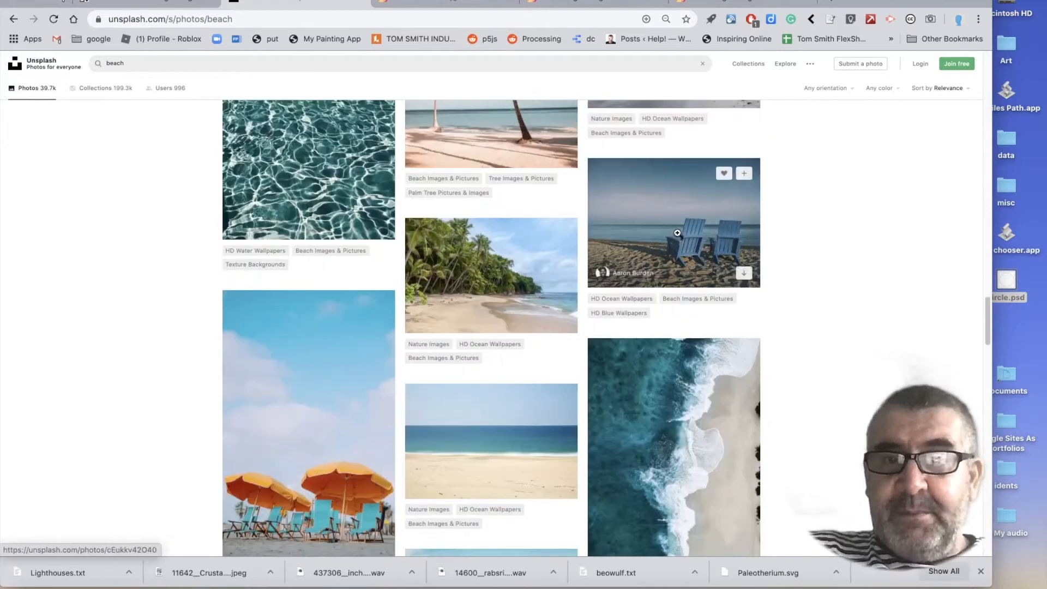
left_click(677, 234)
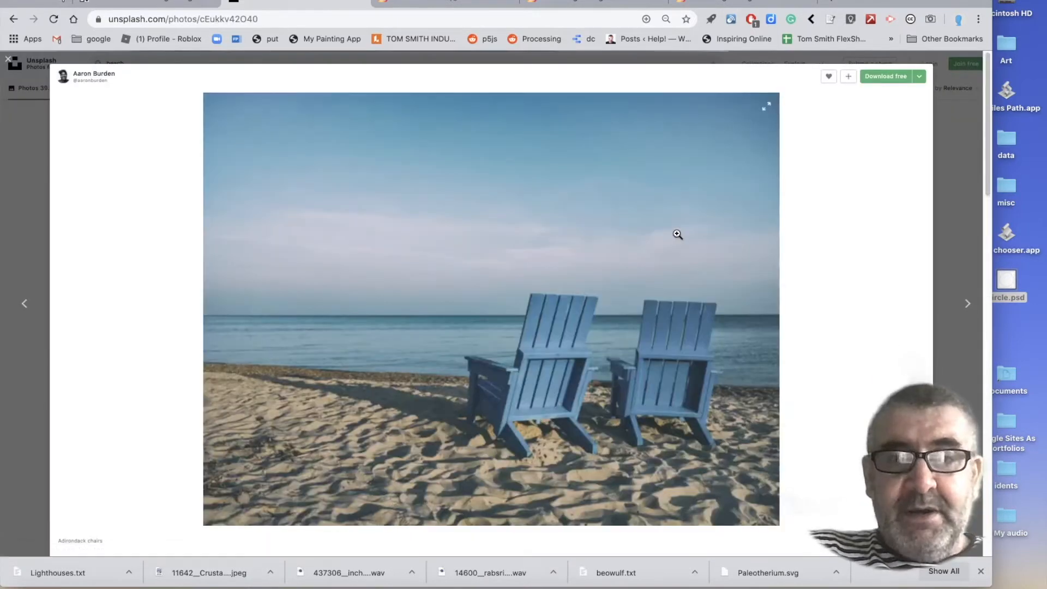
left_click(880, 79)
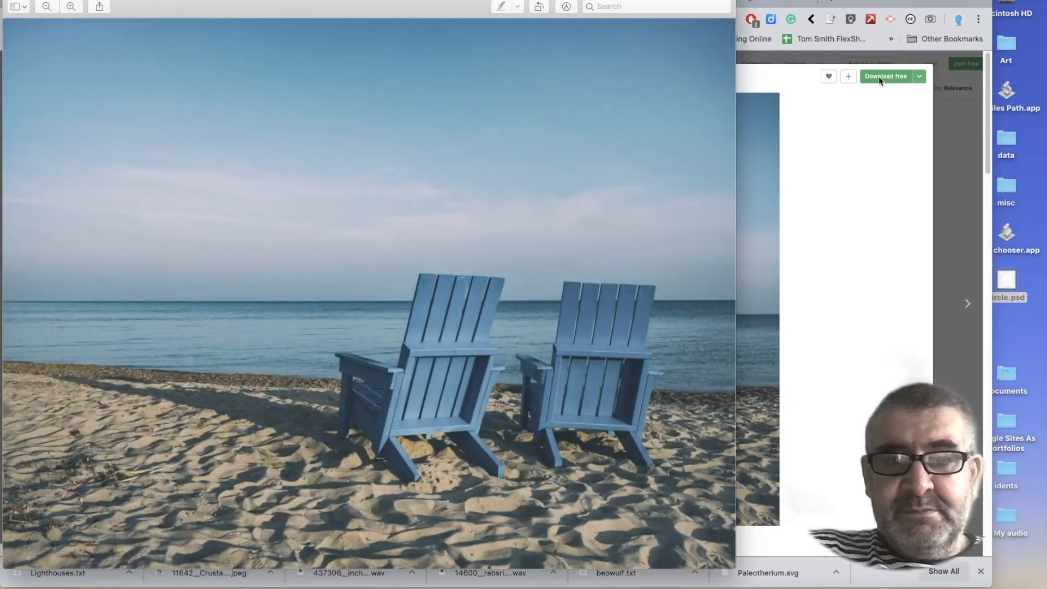
left_click(847, 298)
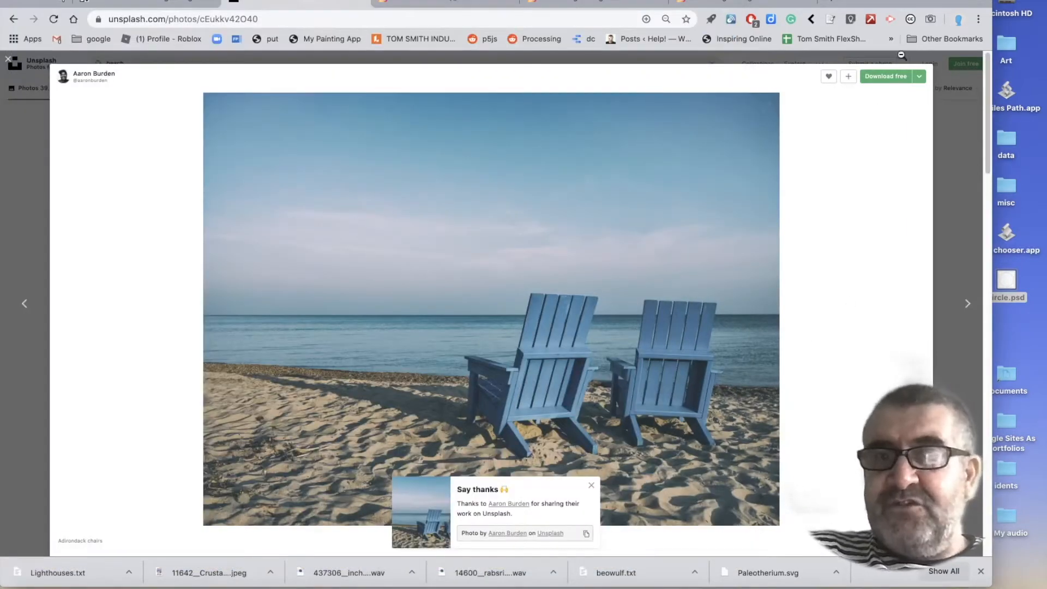
Step: Save the blue beach chairs photo page to Google Keep and dismiss the note
left_click(850, 19)
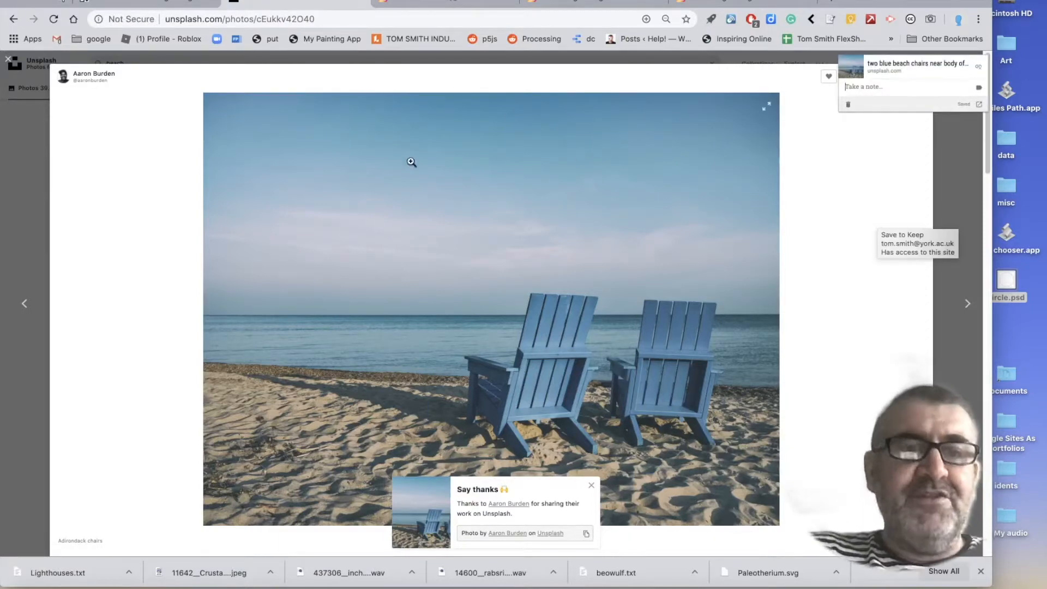
left_click(27, 156)
Step: Return to the Let's Make A Montage page and open the Remove Background link in its Tools section
left_click(168, 1)
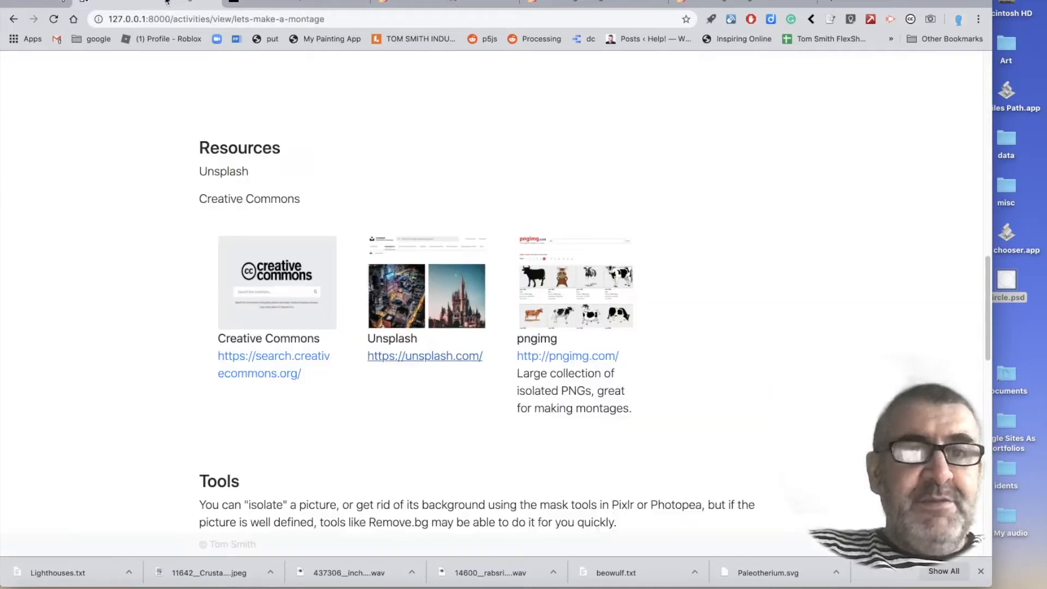
scroll(545, 219, "down", 5)
scroll(545, 219, "down", 5)
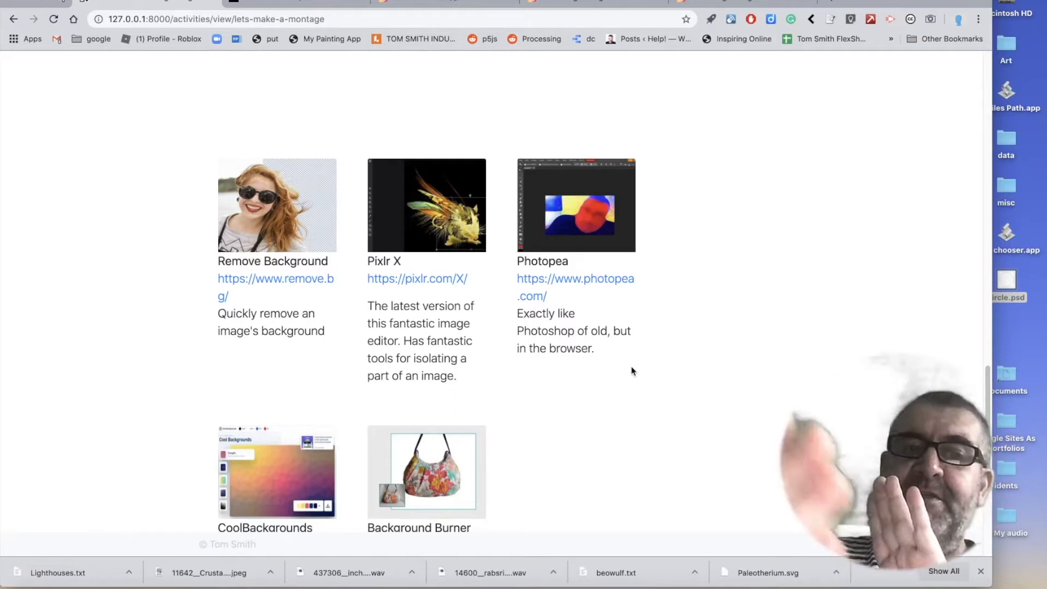
left_click(305, 279)
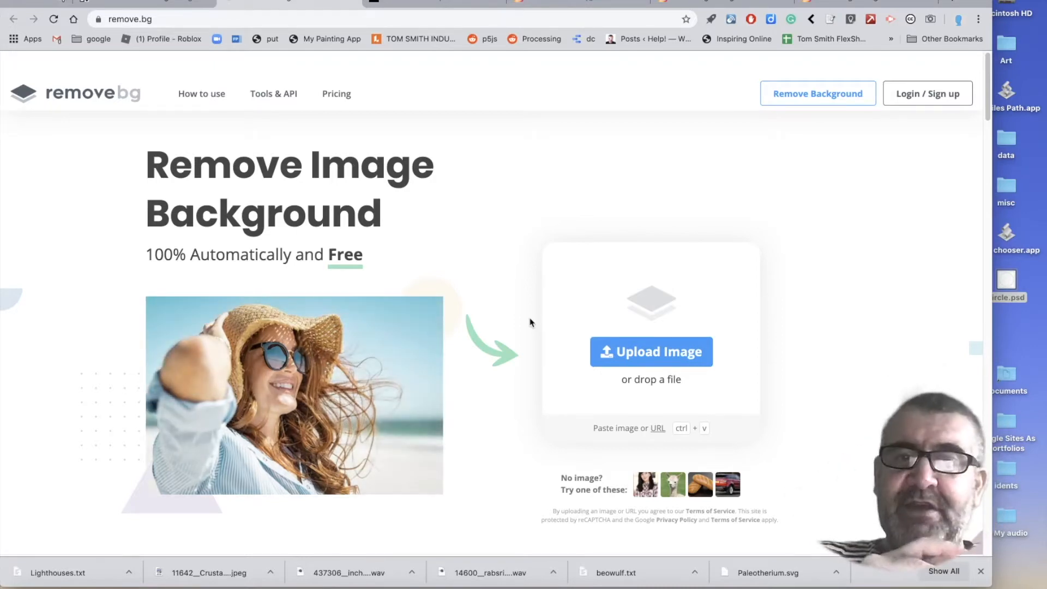
Step: Start an image upload on remove.bg and display the files in the "my three things" folder as icons
left_click(684, 357)
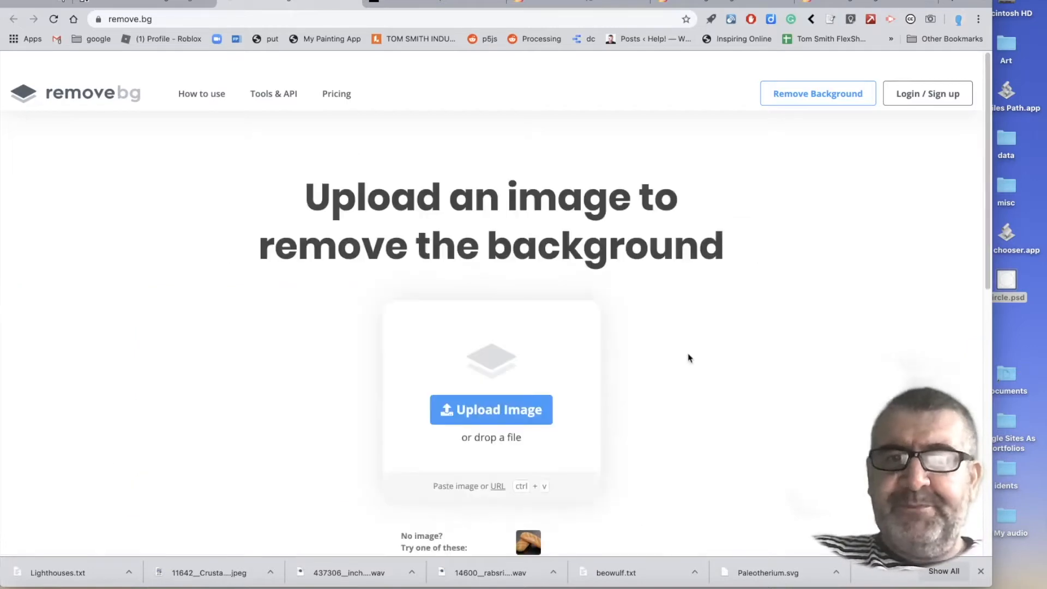
left_click(276, 76)
double_click(276, 75)
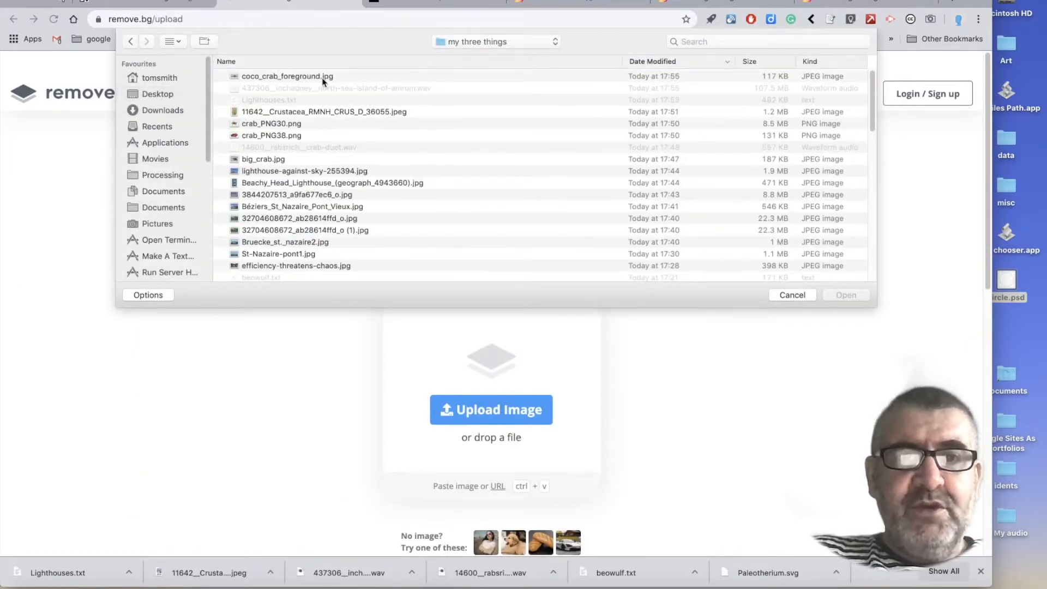
left_click(173, 42)
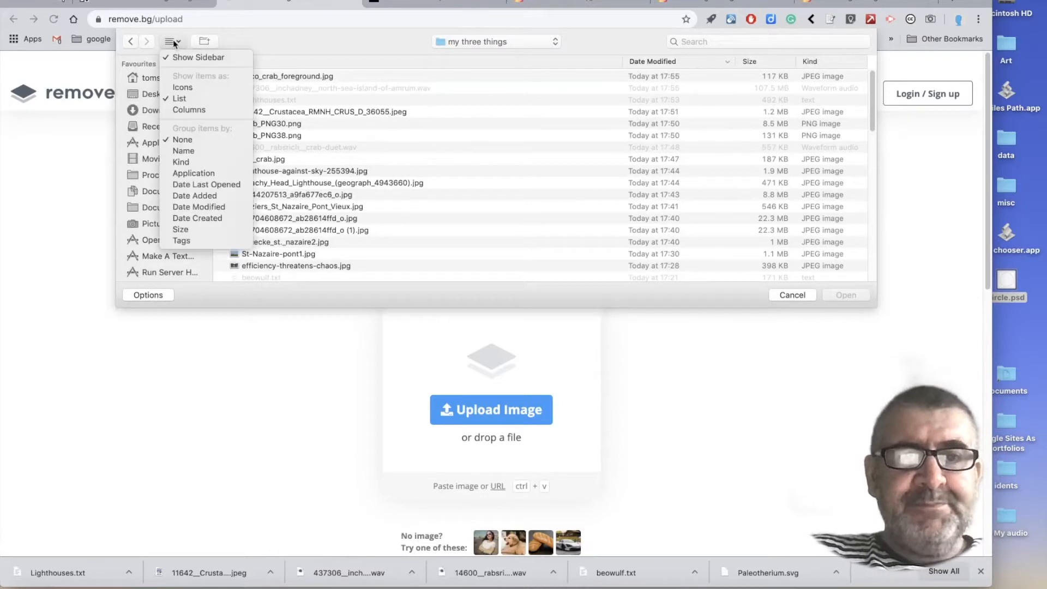
left_click(174, 89)
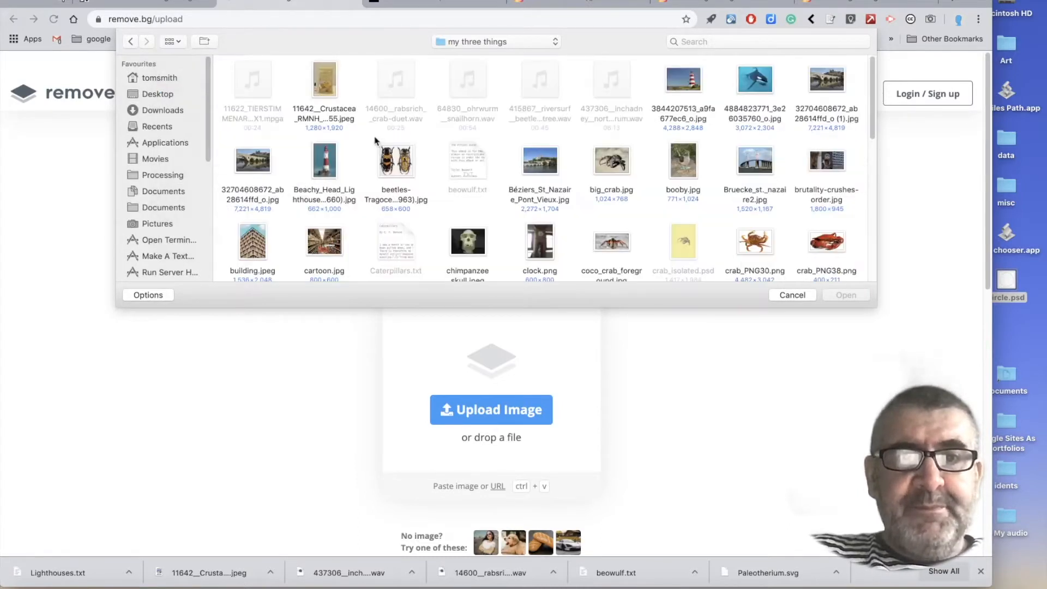
Step: Upload big_crab.jpg from the "my three things" folder to have its background removed
scroll(449, 202, "down", 1)
scroll(447, 202, "down", 3)
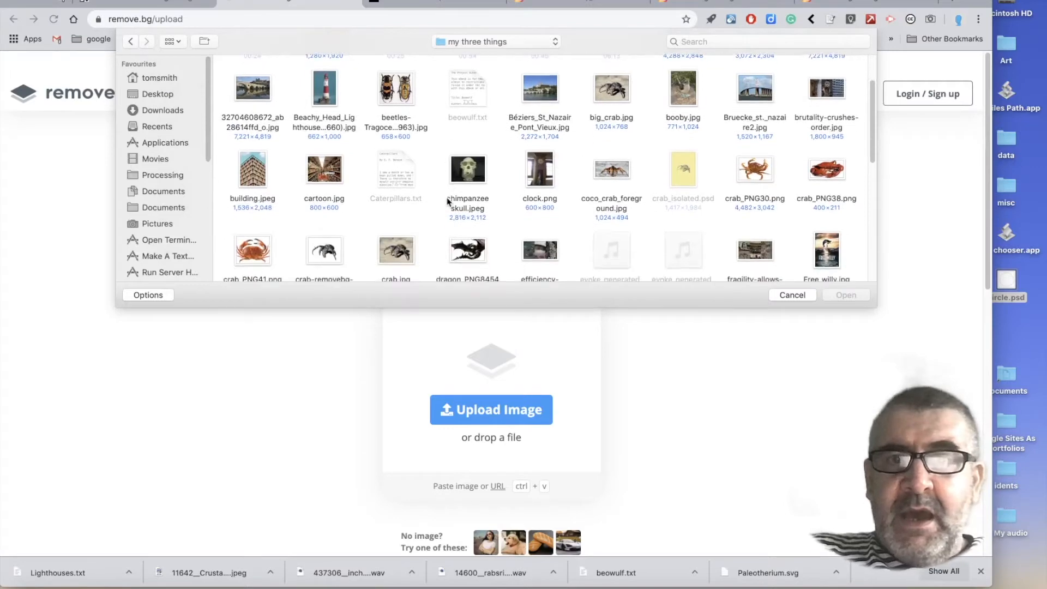
scroll(447, 202, "up", 4)
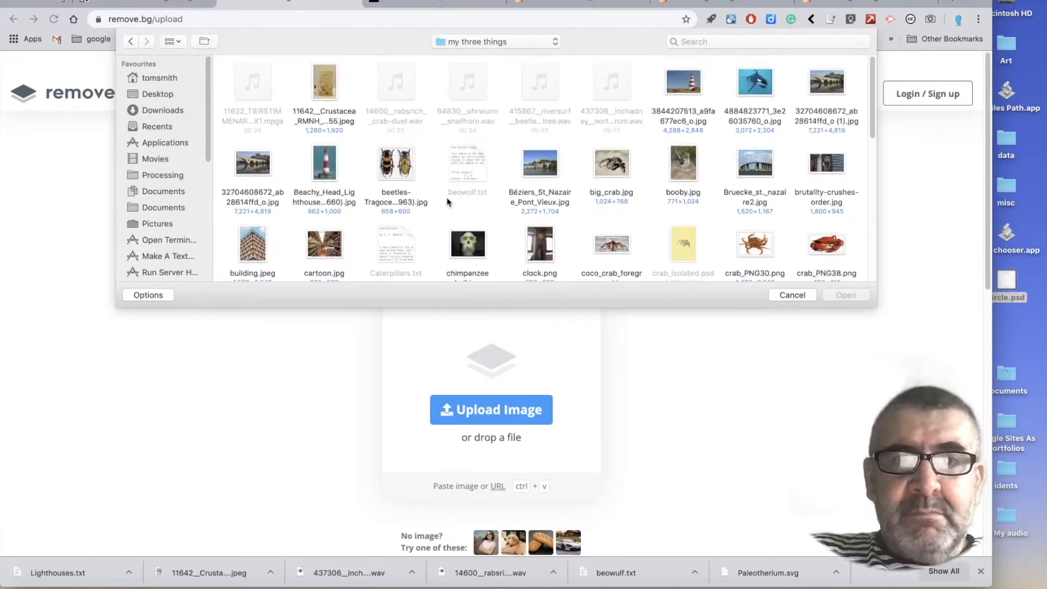
scroll(446, 201, "down", 1)
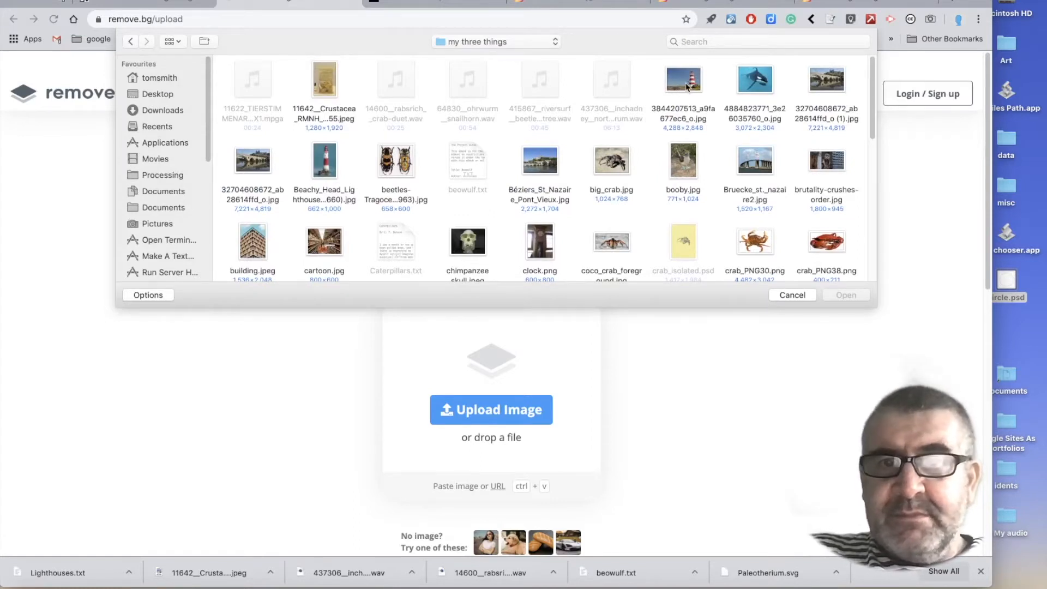
scroll(688, 135, "down", 2)
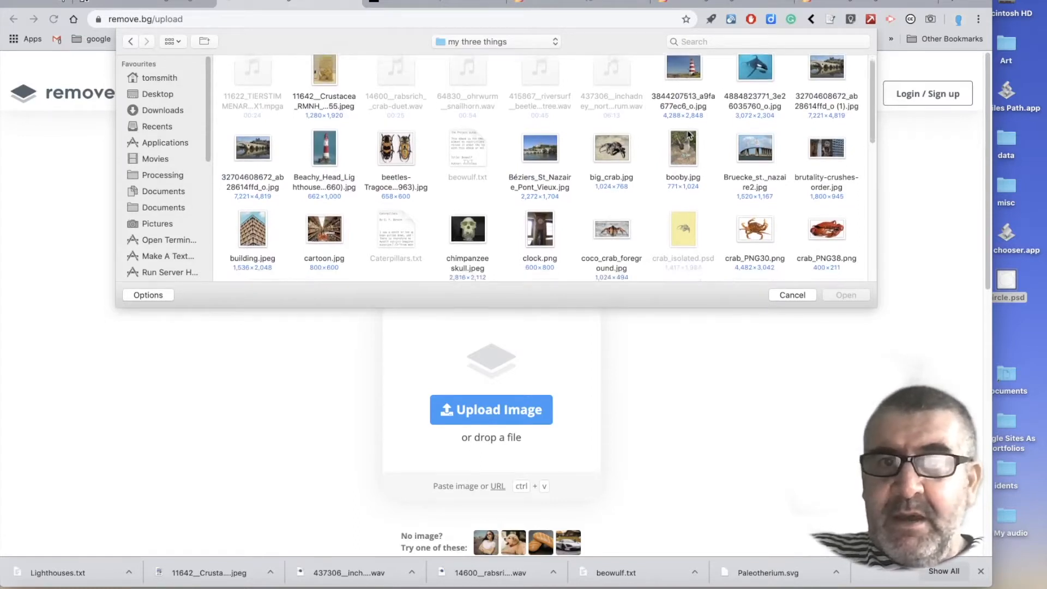
left_click(615, 135)
left_click(844, 295)
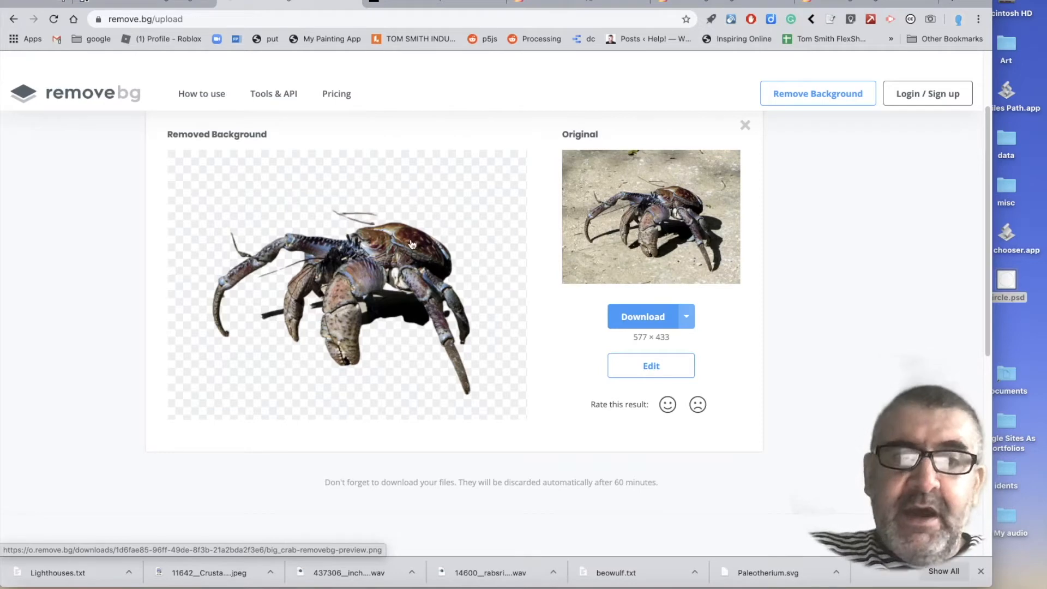
Step: Download the crab image with its background removed, close its preview and return to remove.bg
left_click(657, 318)
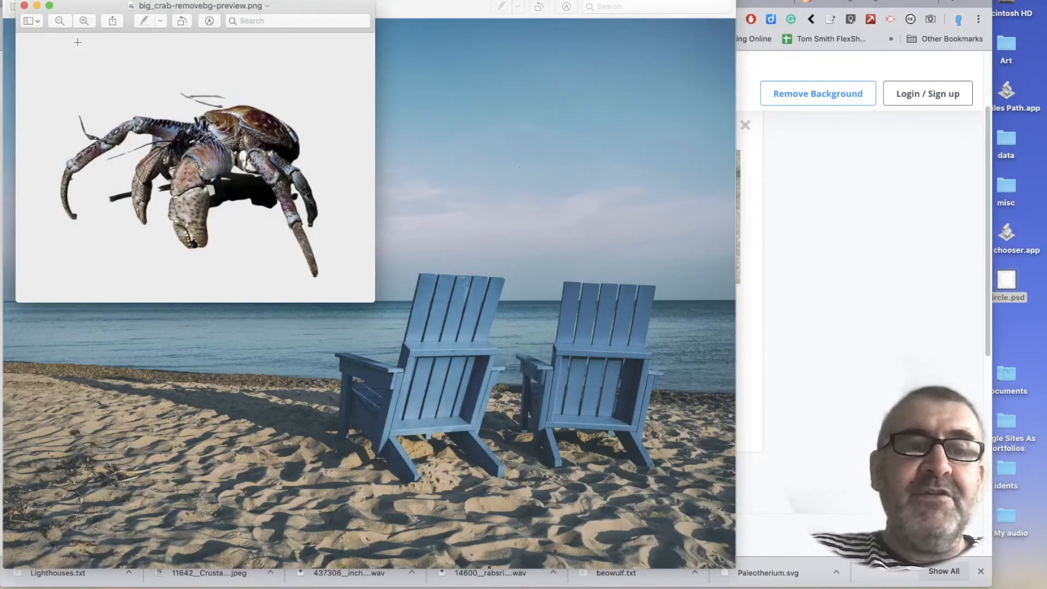
left_click(23, 5)
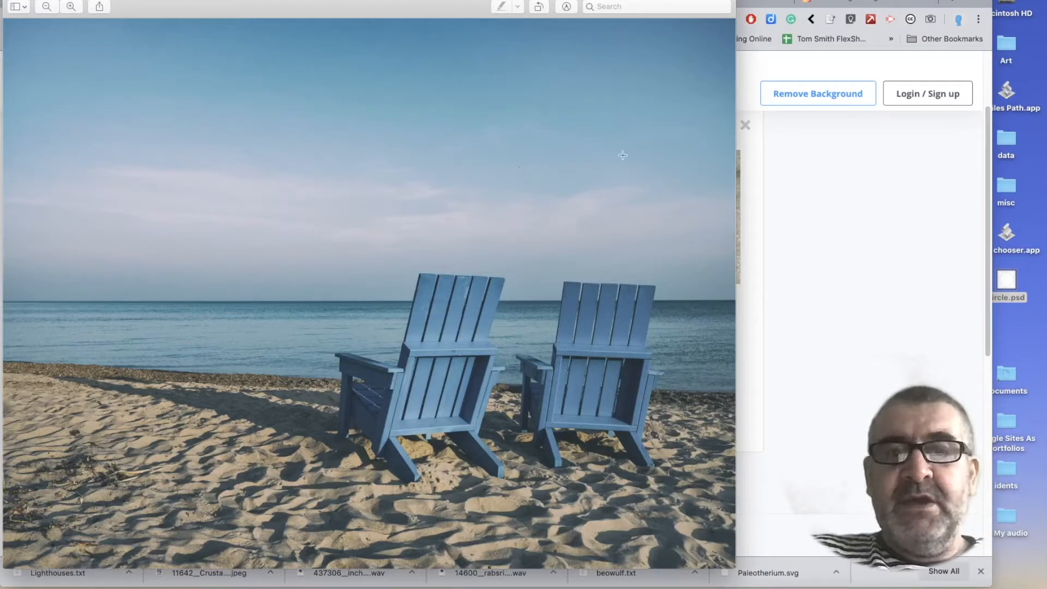
left_click(768, 180)
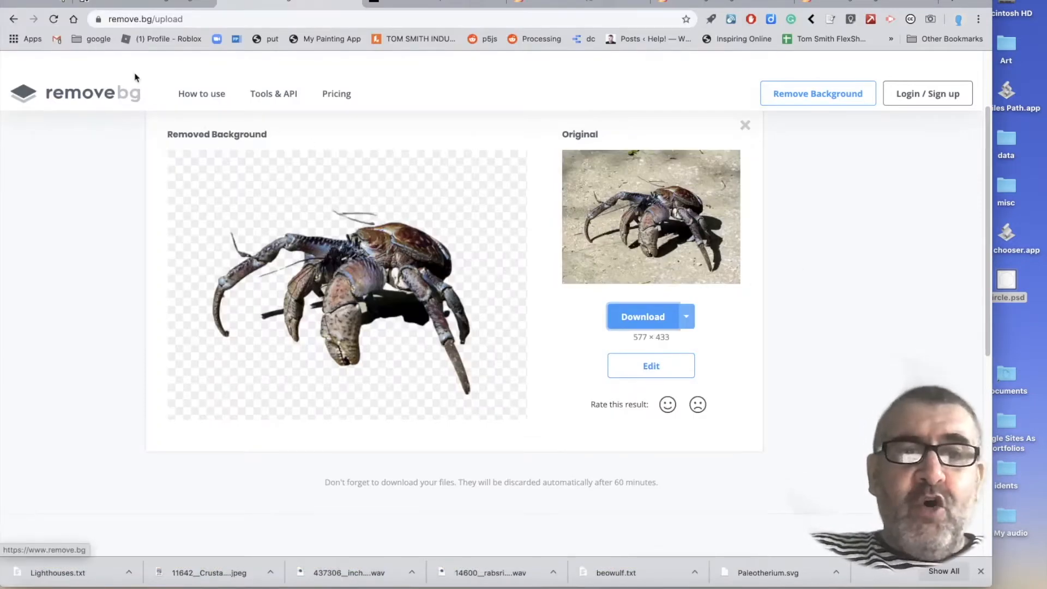
Step: Go back to the Let's Make A Montage page and open the Photopea link in its Tools section
left_click(144, 2)
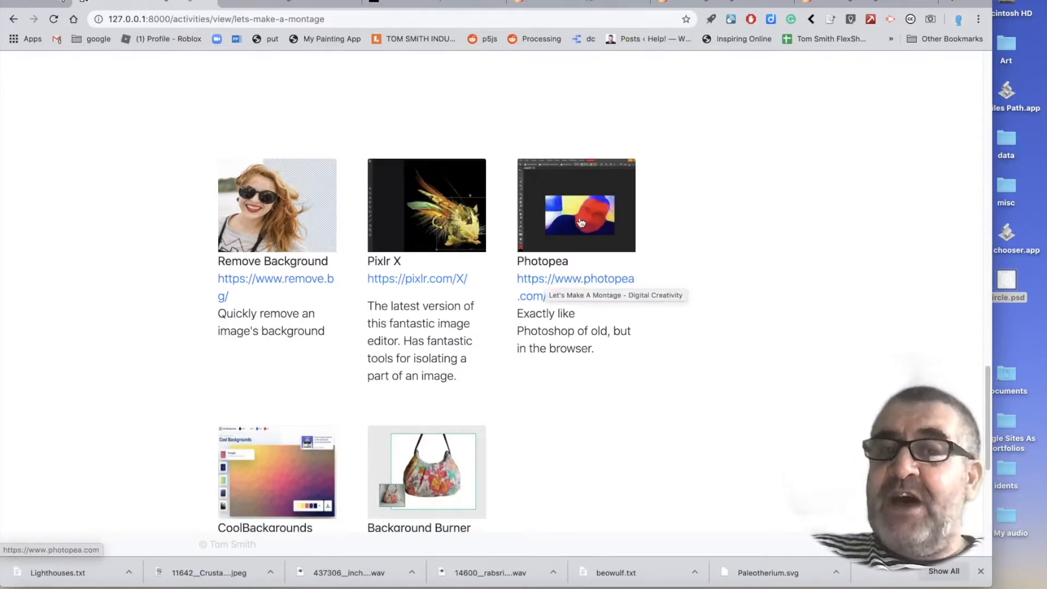
scroll(581, 222, "down", 3)
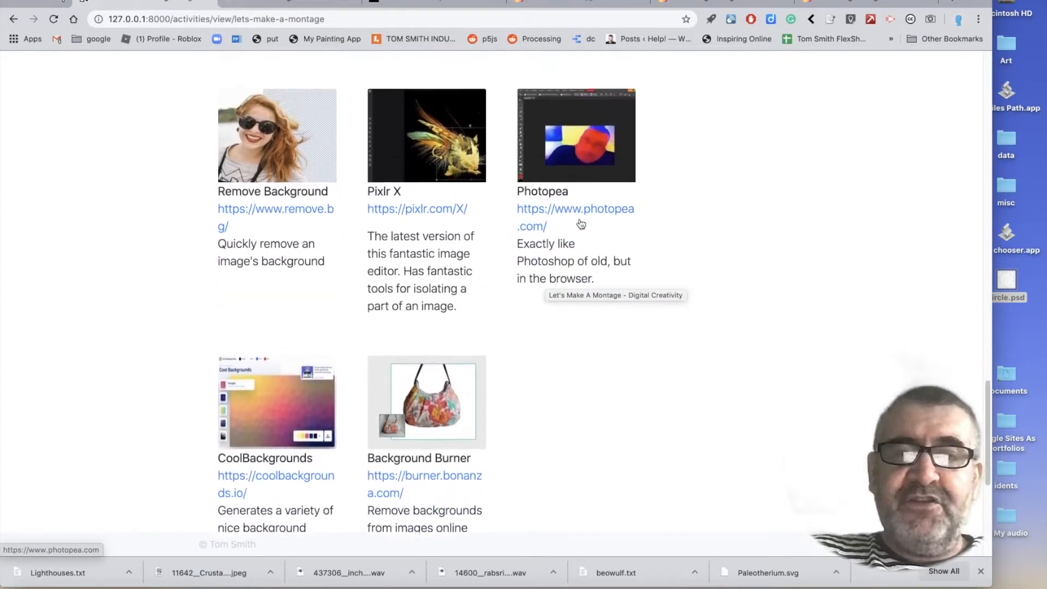
scroll(580, 222, "down", 10)
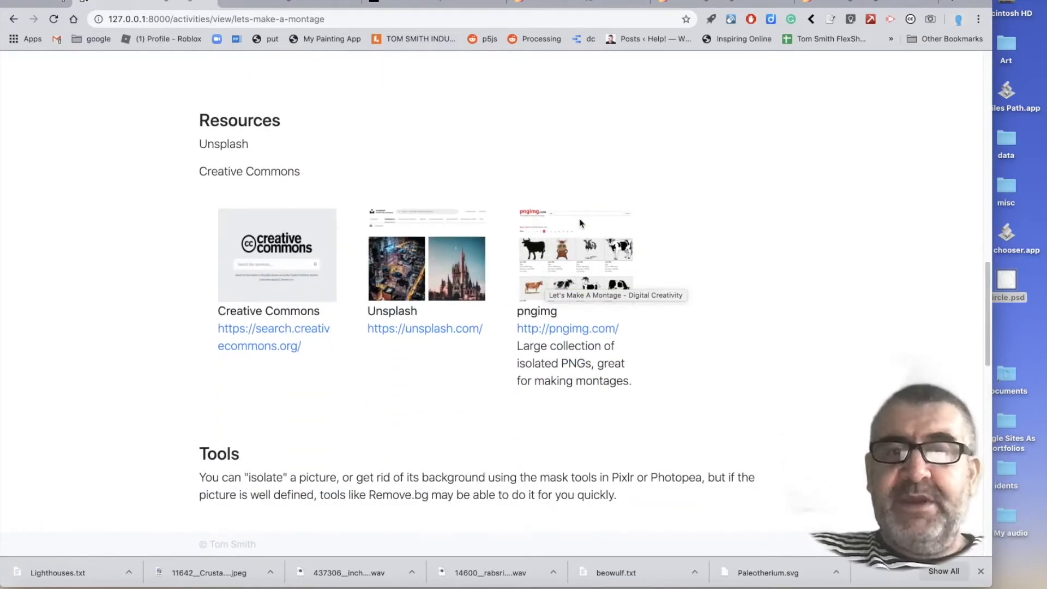
scroll(581, 222, "down", 5)
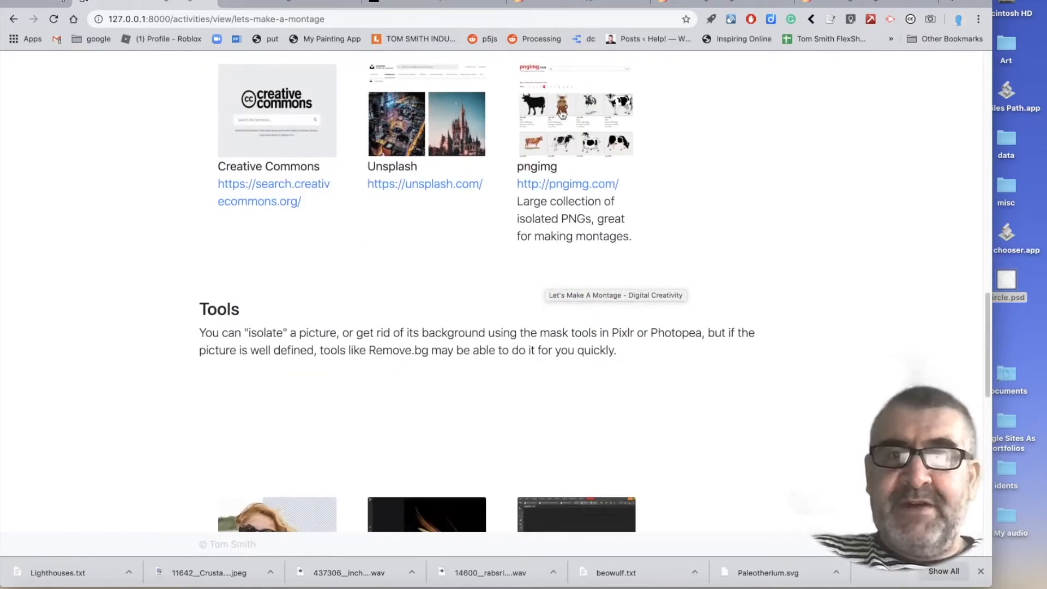
scroll(574, 114, "down", 8)
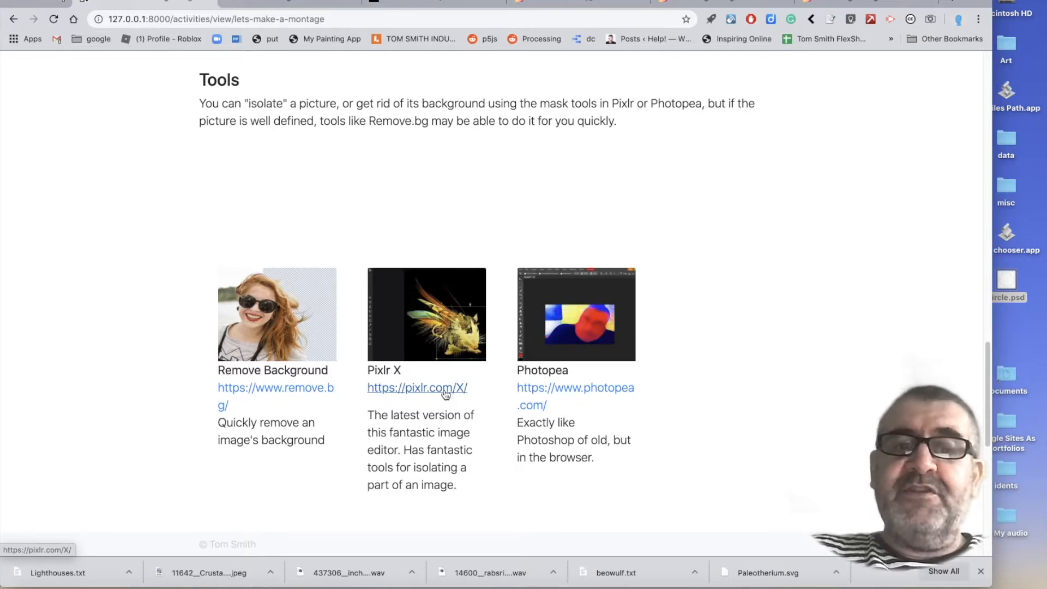
left_click(548, 392)
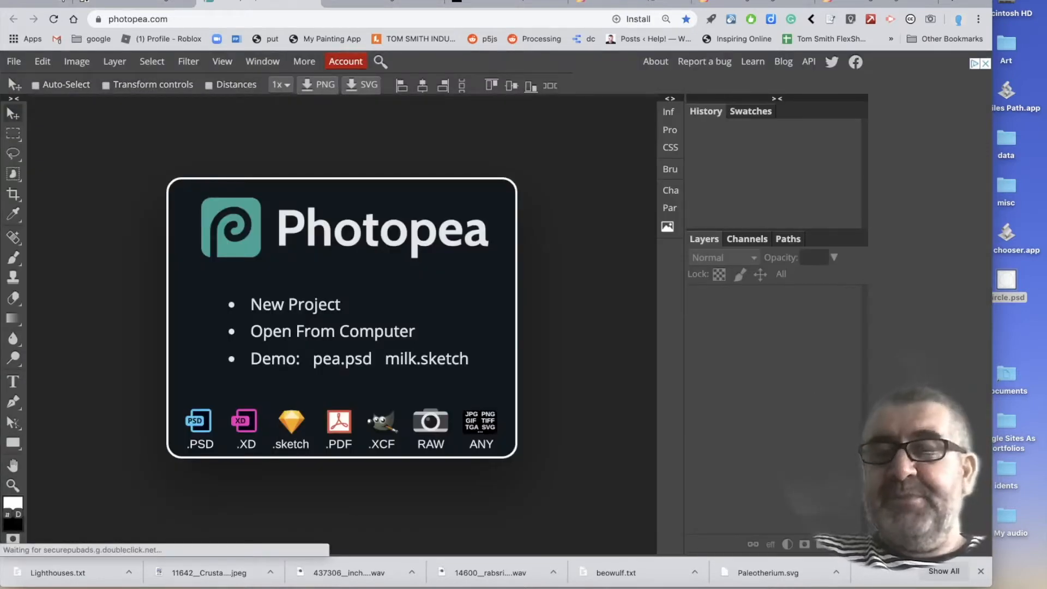
Step: Hide the browser's list of downloaded files and widen the browser window to give Photopea more room
left_click(980, 570)
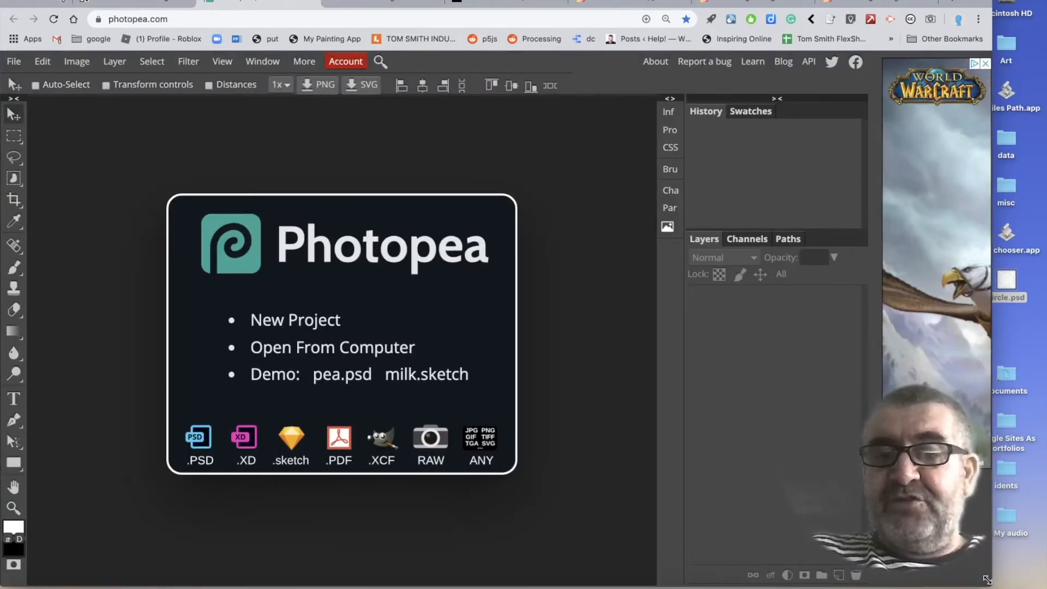
left_click_drag(992, 579, 1025, 575)
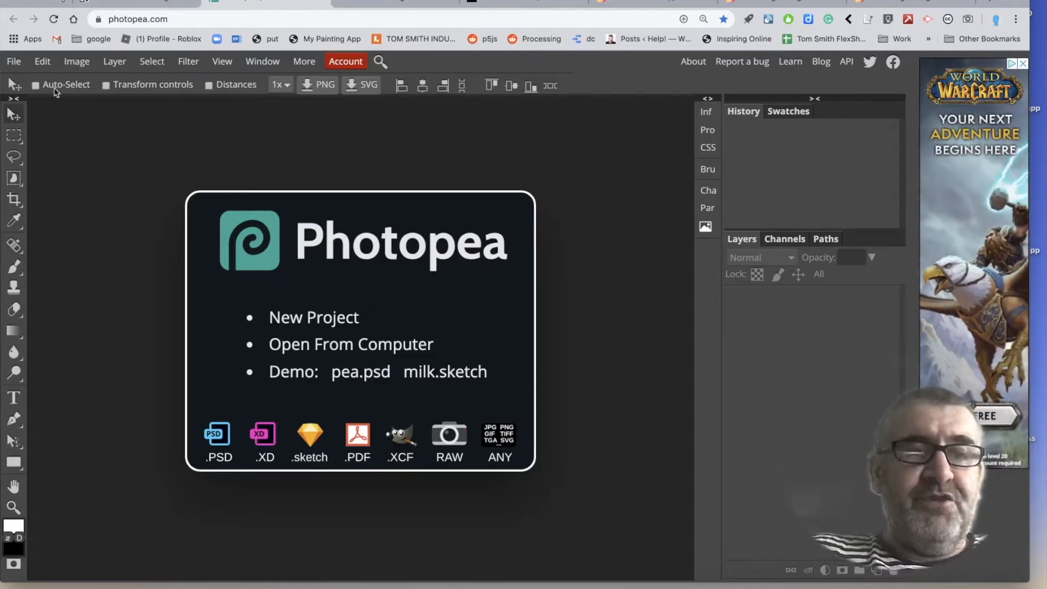
left_click(14, 62)
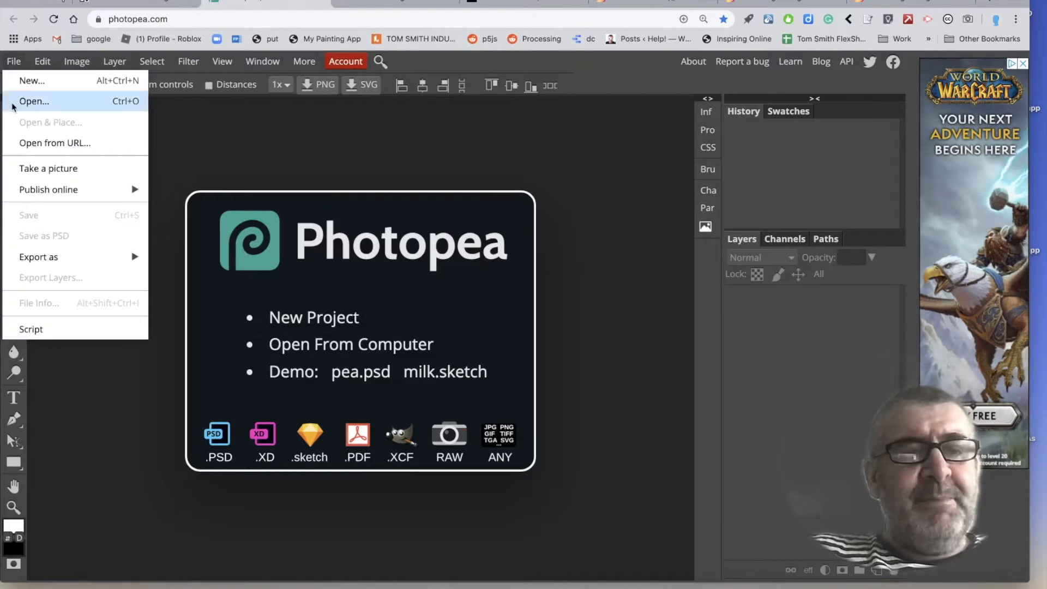
left_click(34, 104)
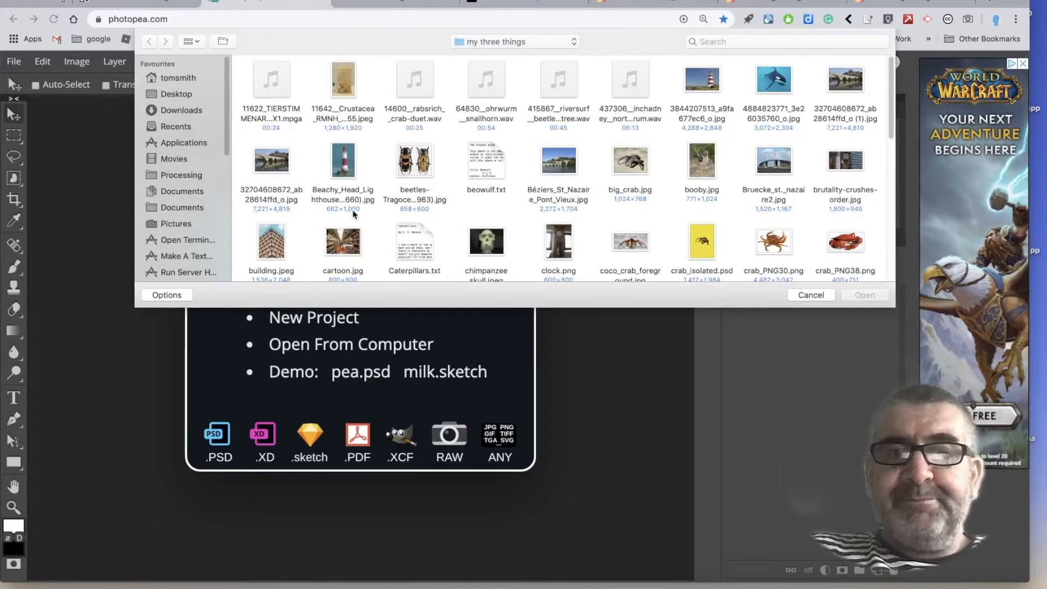
left_click(708, 87)
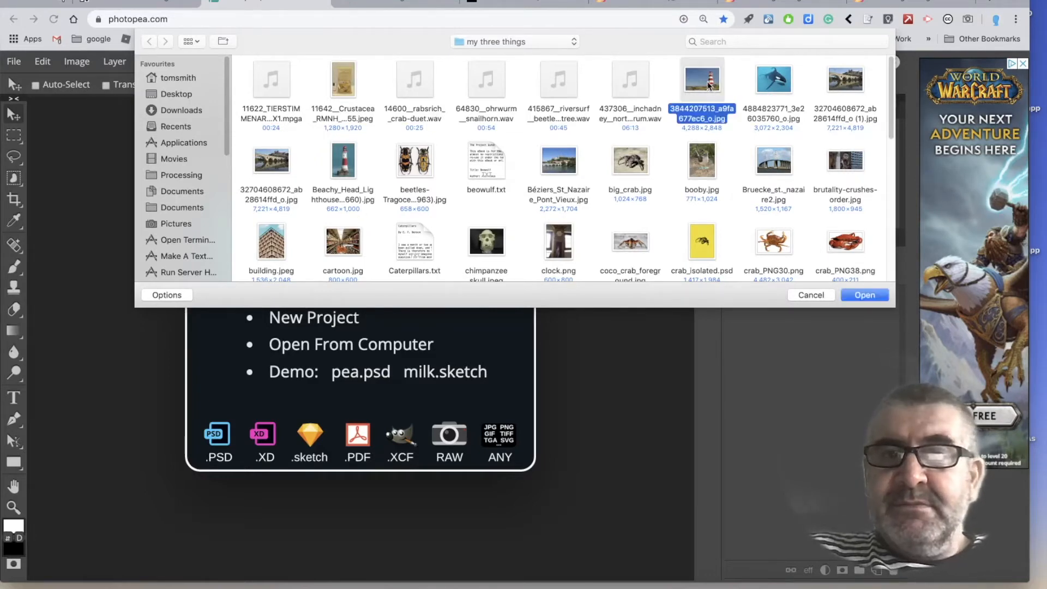
left_click(861, 296)
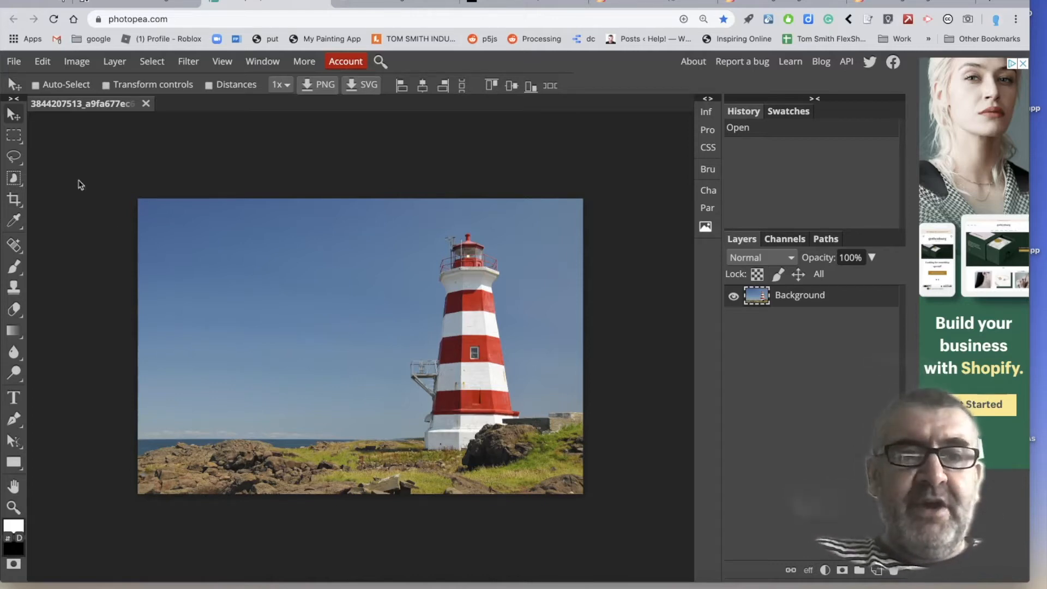
Step: Place crab_PNG30.png over the lighthouse photo as its own layer and apply the placement at full size
left_click(16, 63)
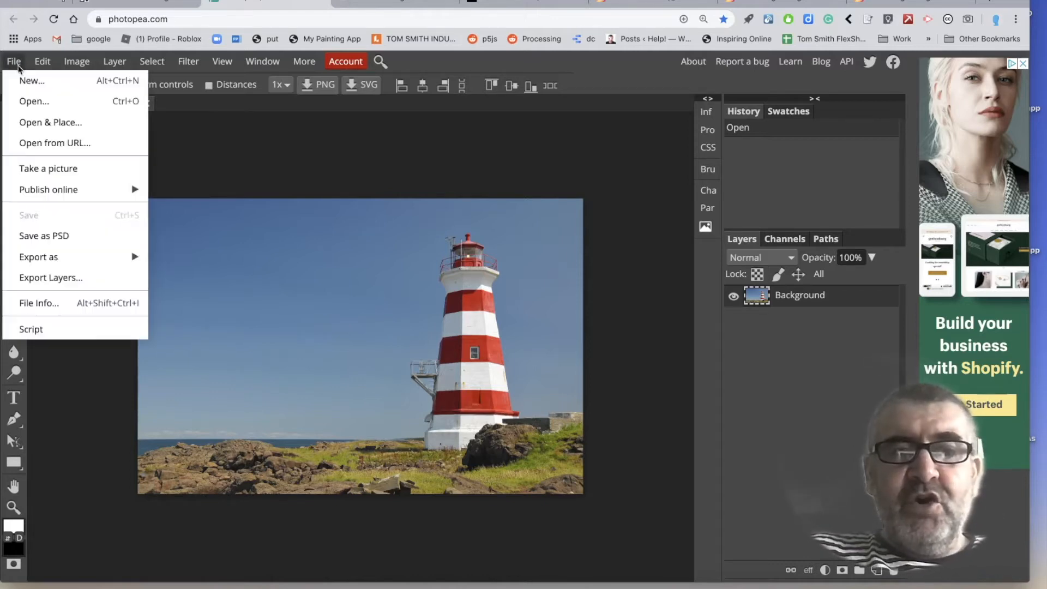
left_click(30, 121)
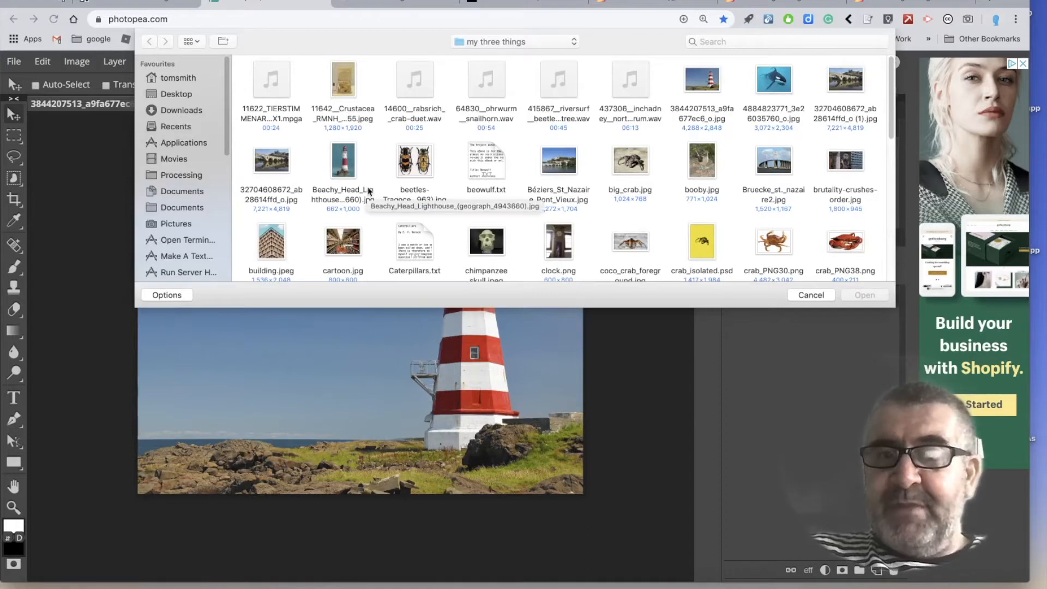
left_click(780, 246)
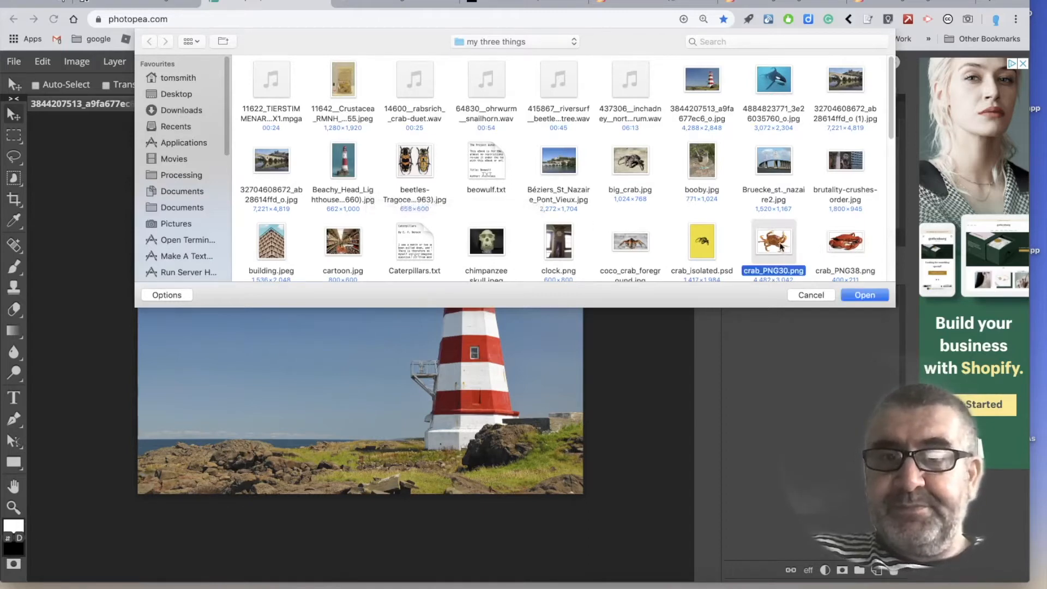
left_click(856, 296)
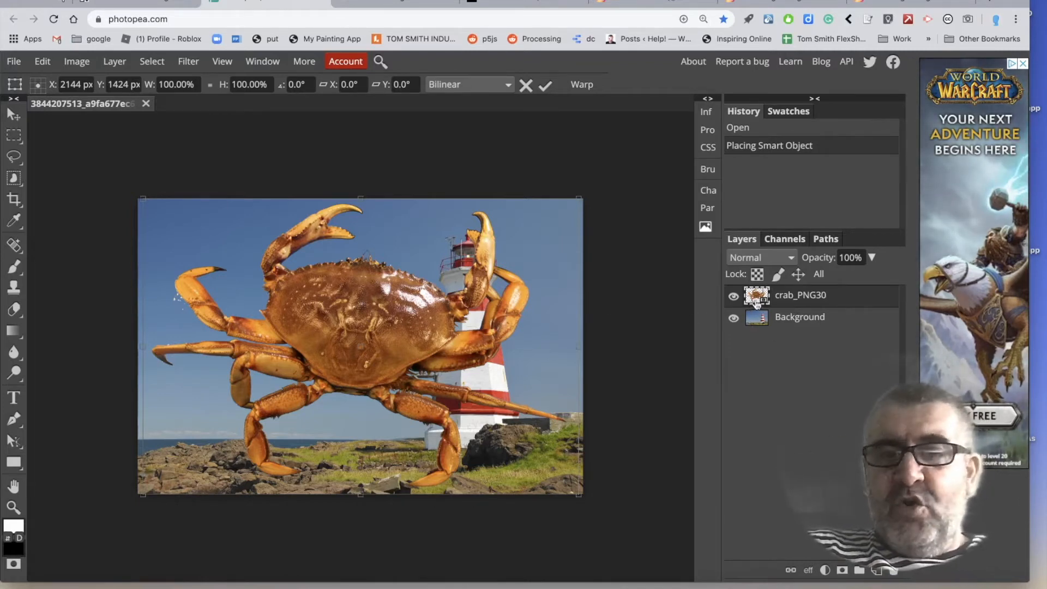
key("Return")
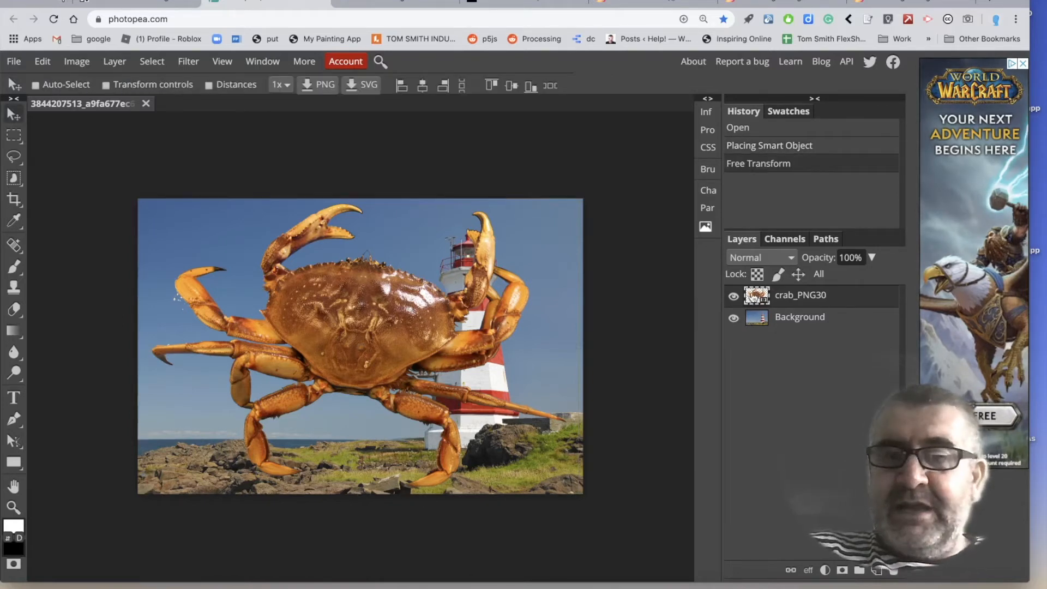
Step: Scale the orange crab layer down to about 68% and reposition it on the ground in front of the lighthouse
left_click(44, 62)
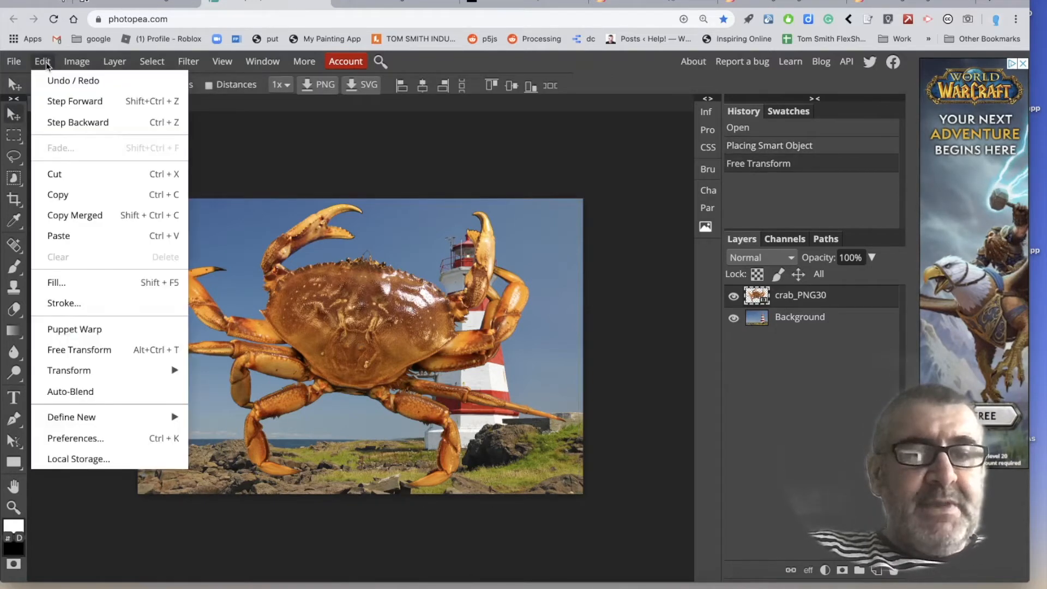
mouse_move(77, 370)
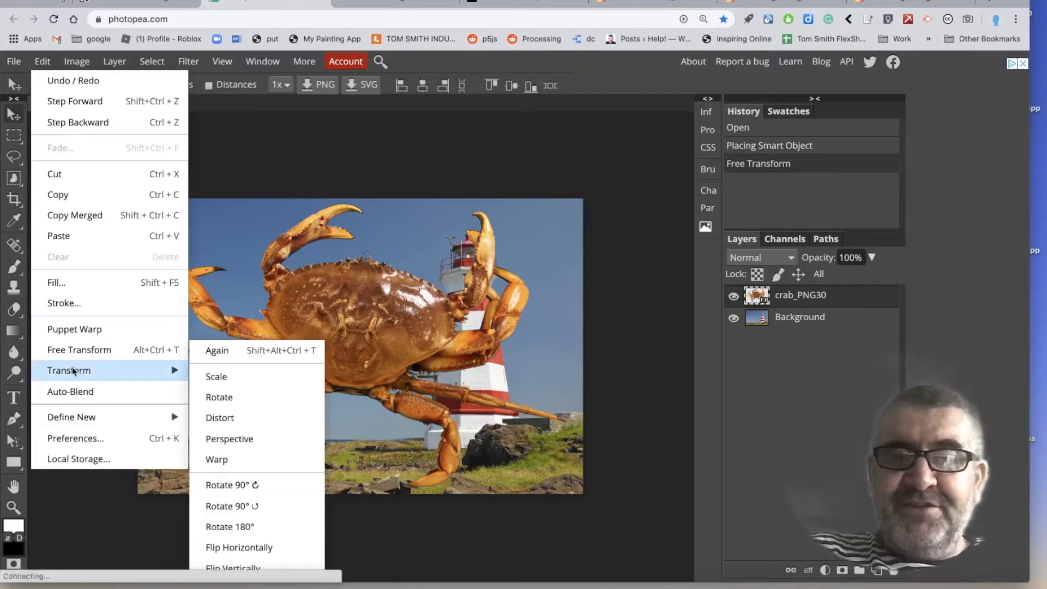
left_click(226, 375)
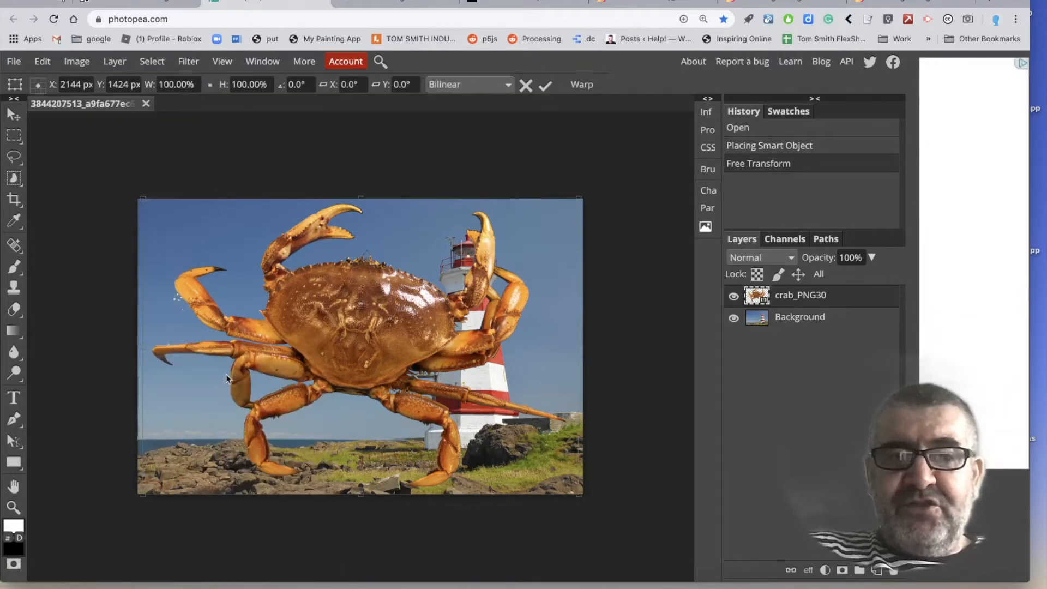
left_click_drag(145, 200, 282, 299)
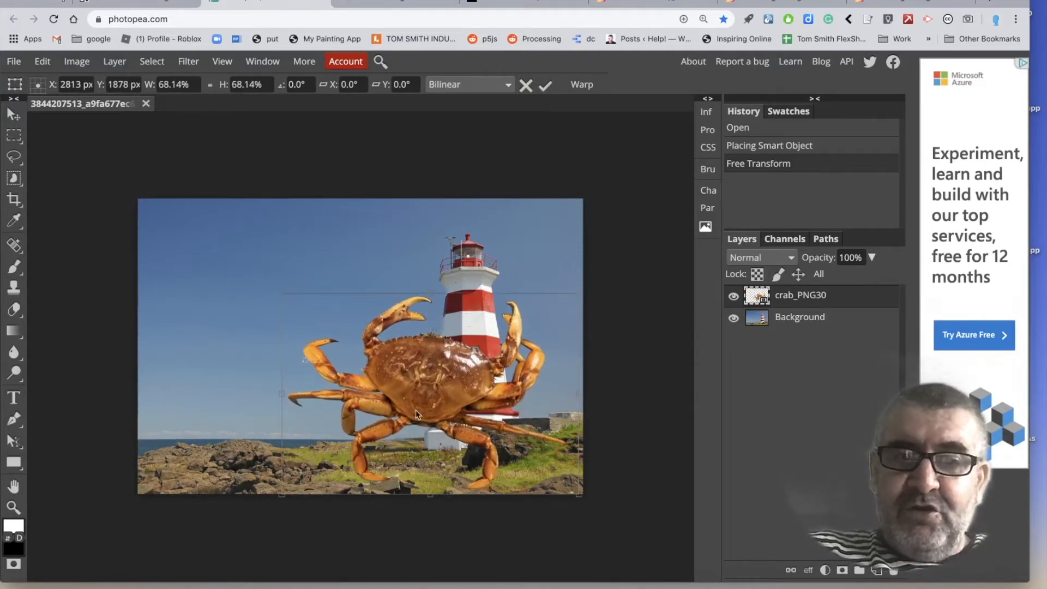
mouse_move(417, 392)
left_mouse_down()
mouse_move(415, 379)
mouse_move(427, 393)
mouse_move(418, 382)
mouse_move(434, 385)
left_mouse_up()
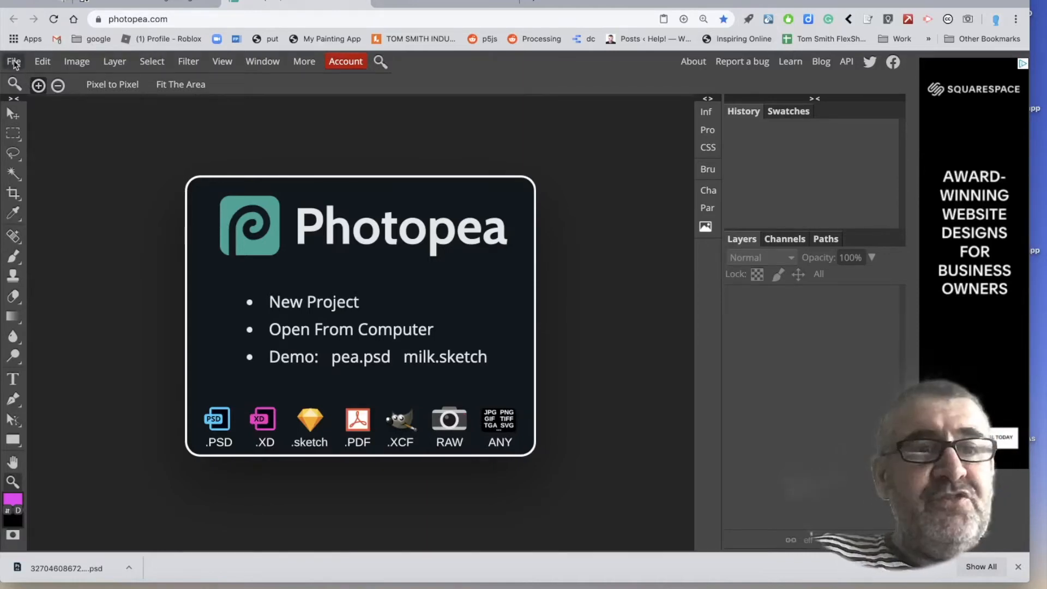
left_click(15, 62)
left_click(16, 100)
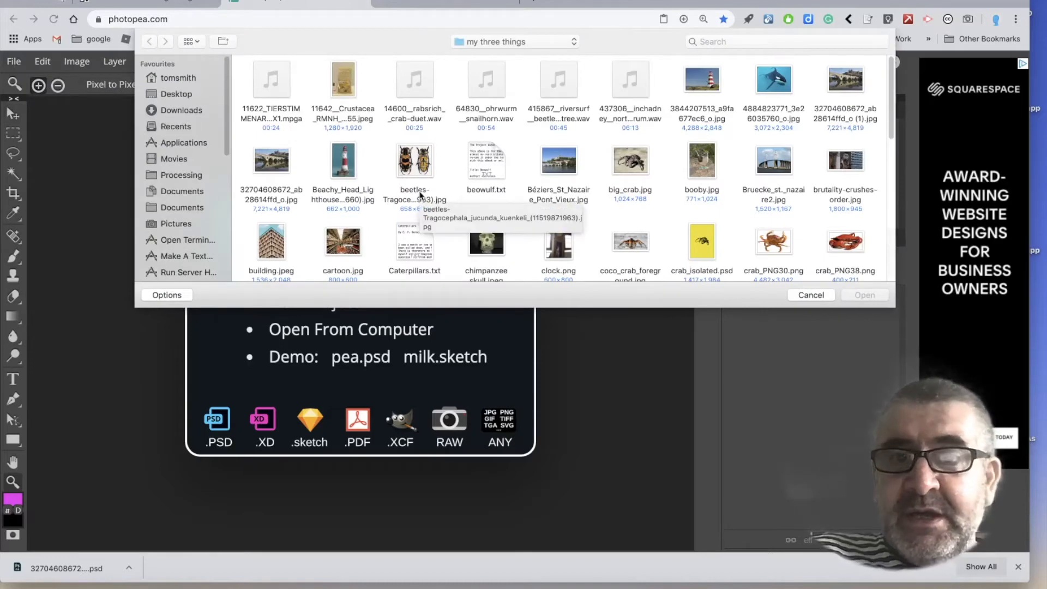
left_click(702, 90)
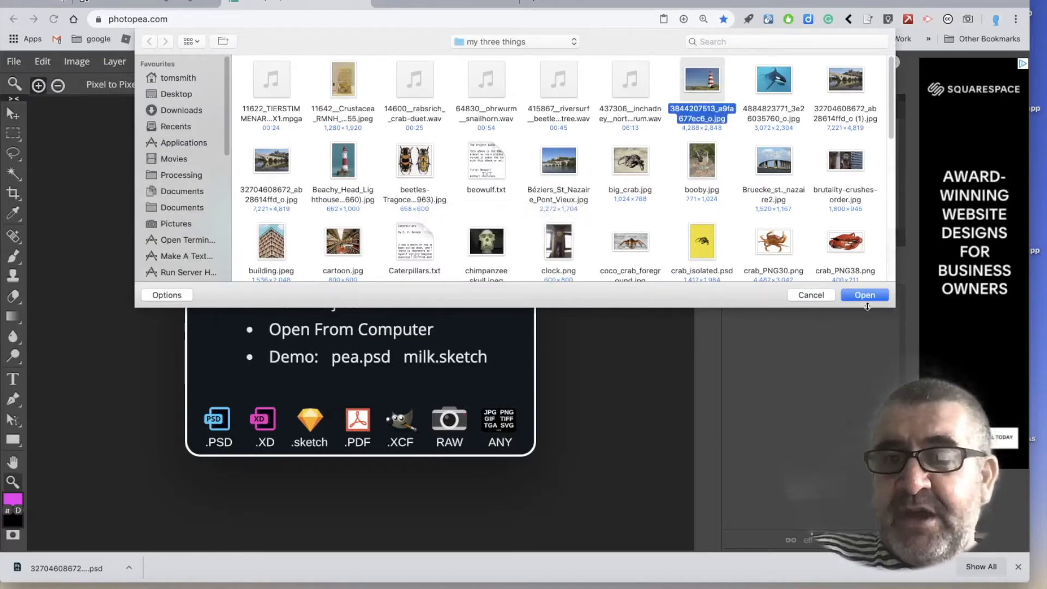
left_click(864, 295)
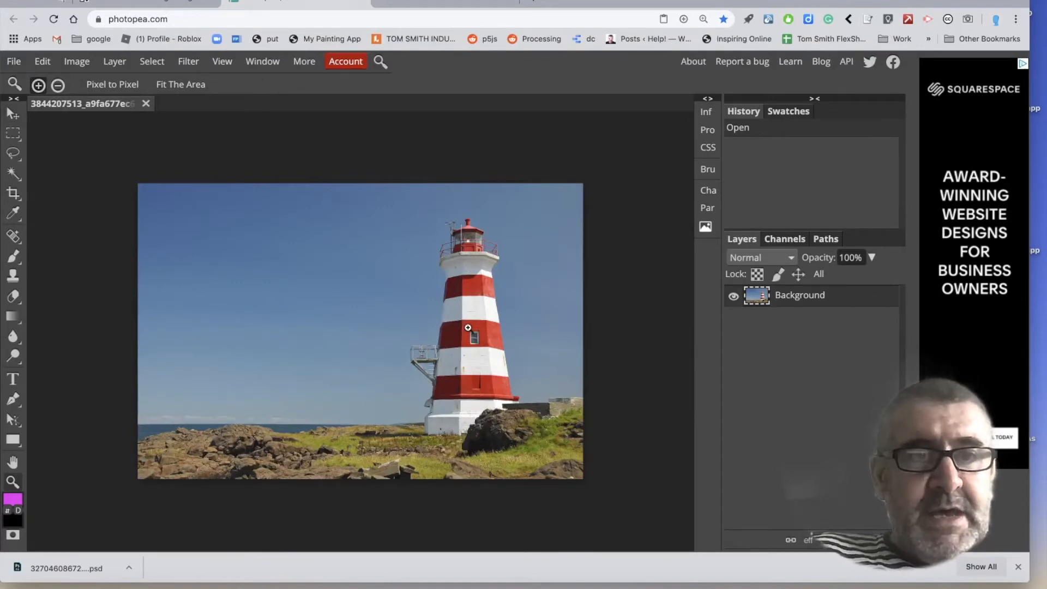
Step: Place the cut-out crab-removebg-preview.png from the "my three things" folder over the lighthouse photo as a new layer
left_click(43, 62)
left_click(45, 66)
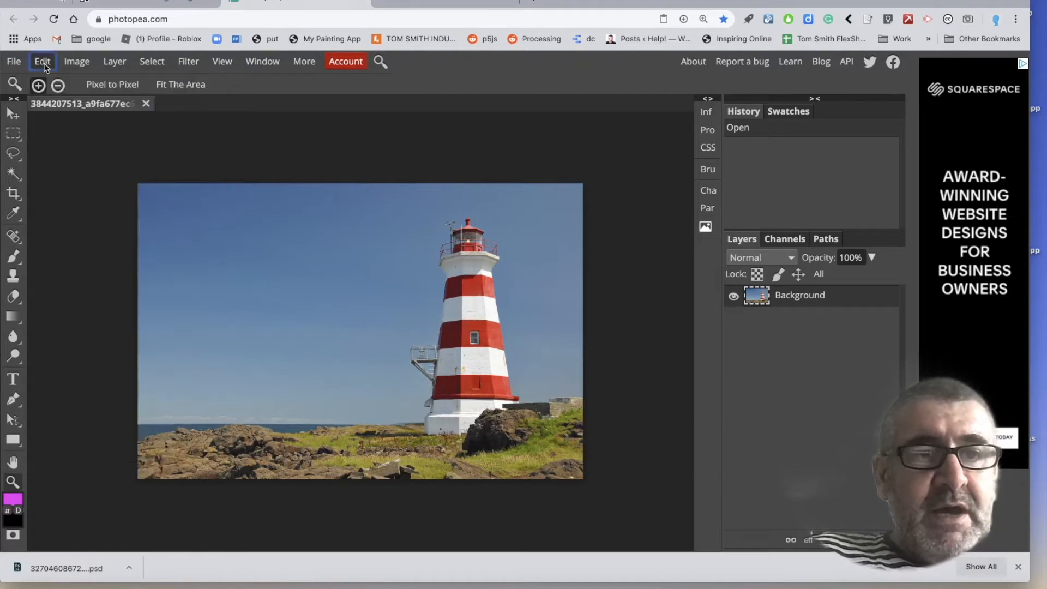
left_click(45, 66)
mouse_move(21, 63)
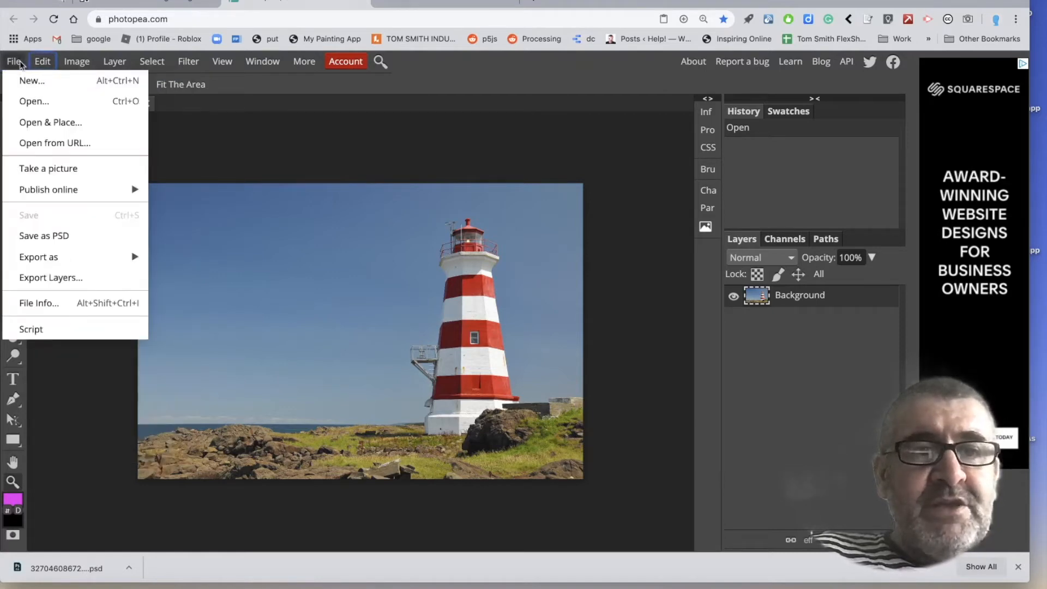
left_click(25, 125)
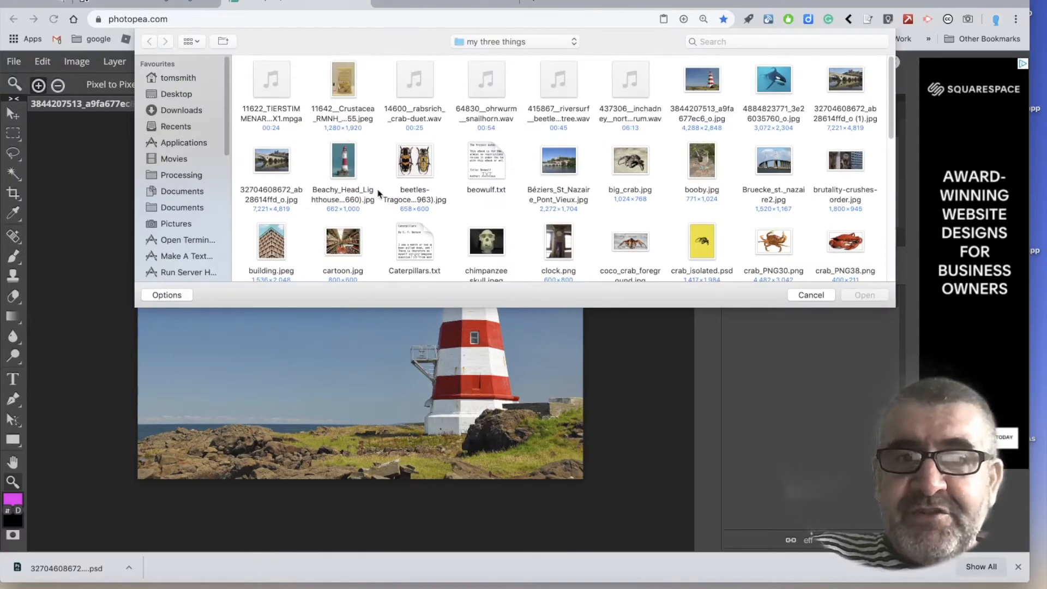
scroll(378, 193, "down", 5)
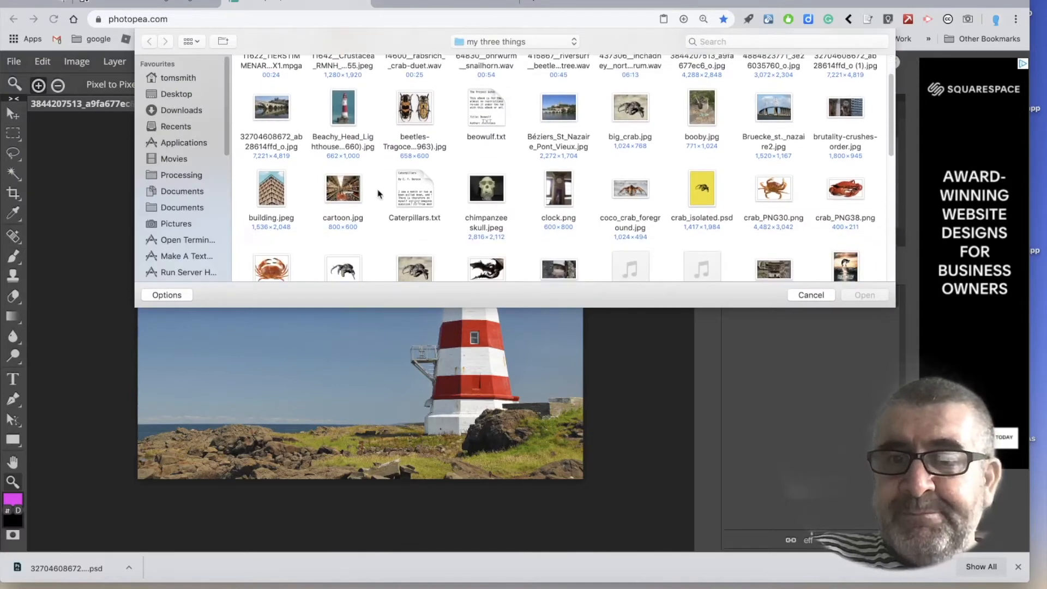
scroll(378, 193, "down", 1)
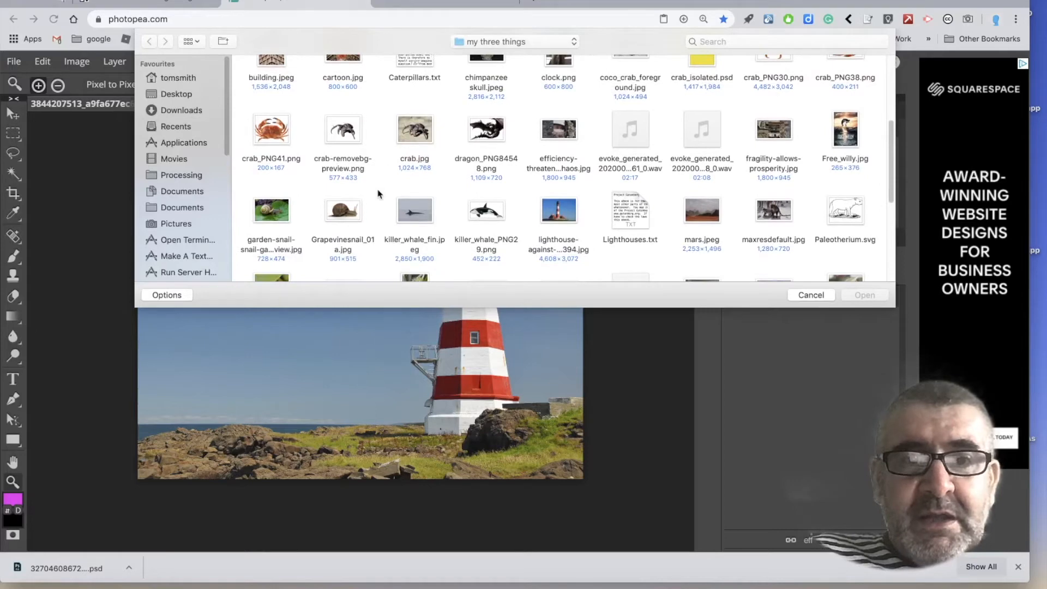
left_click(343, 132)
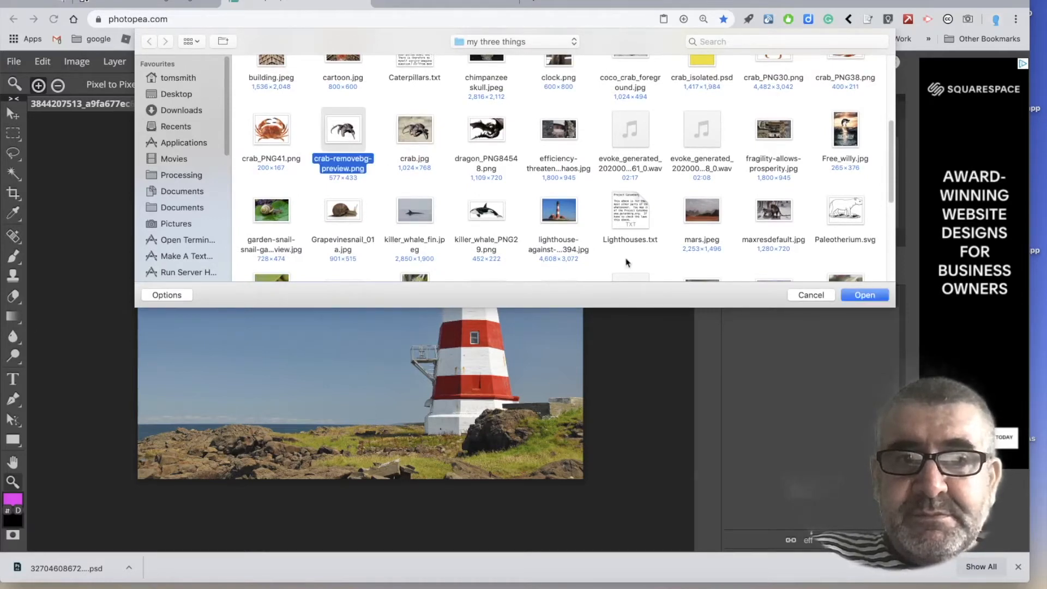
left_click(863, 295)
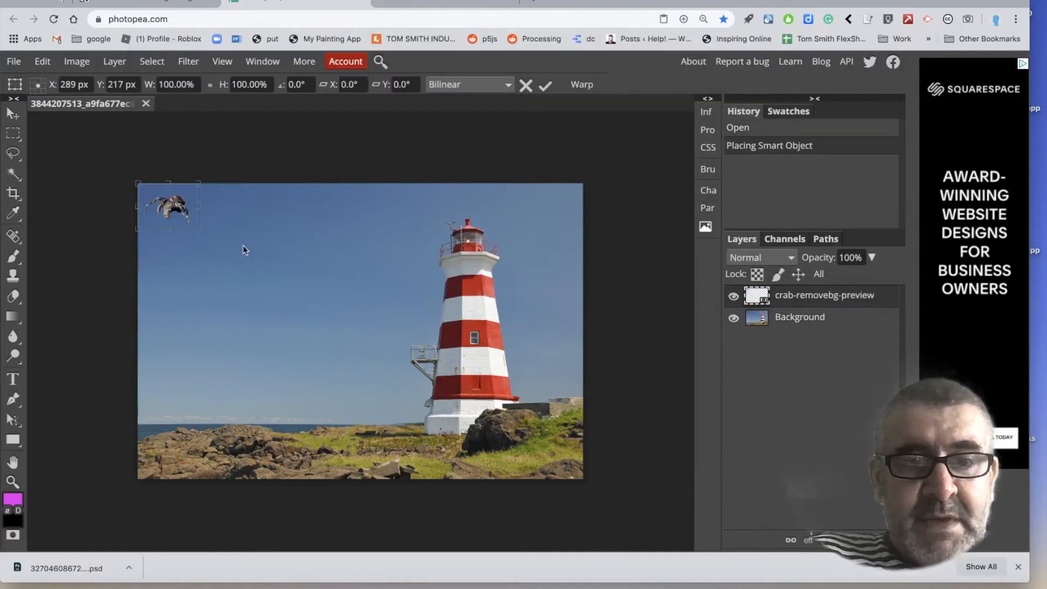
Step: Enlarge the crab to about 427% wide by 459% high on the rocks beside the lighthouse and rasterize its layer
left_click_drag(198, 228, 393, 389)
left_click_drag(336, 265, 383, 383)
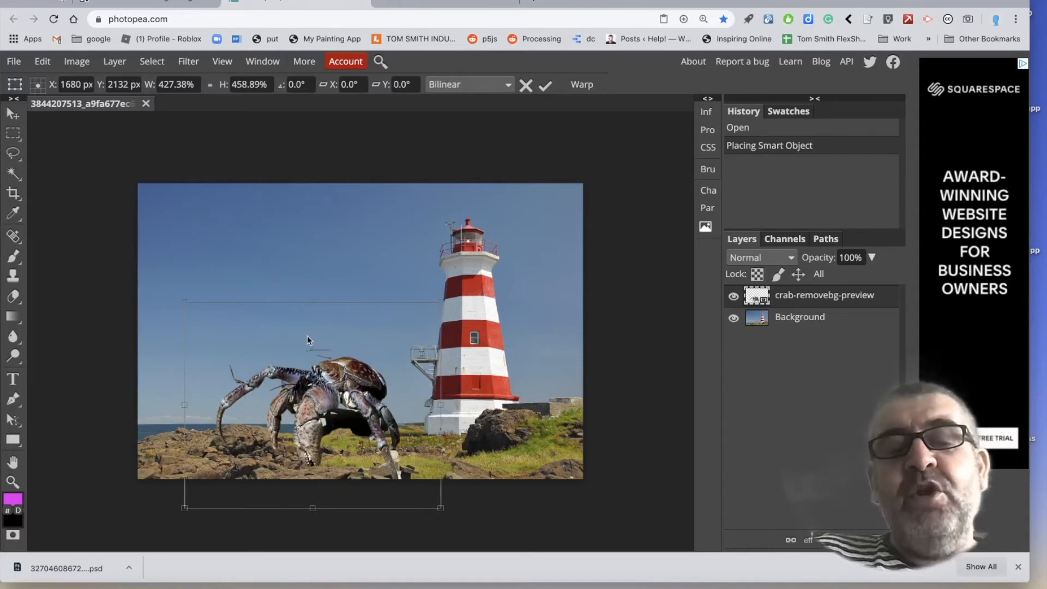
left_click(78, 62)
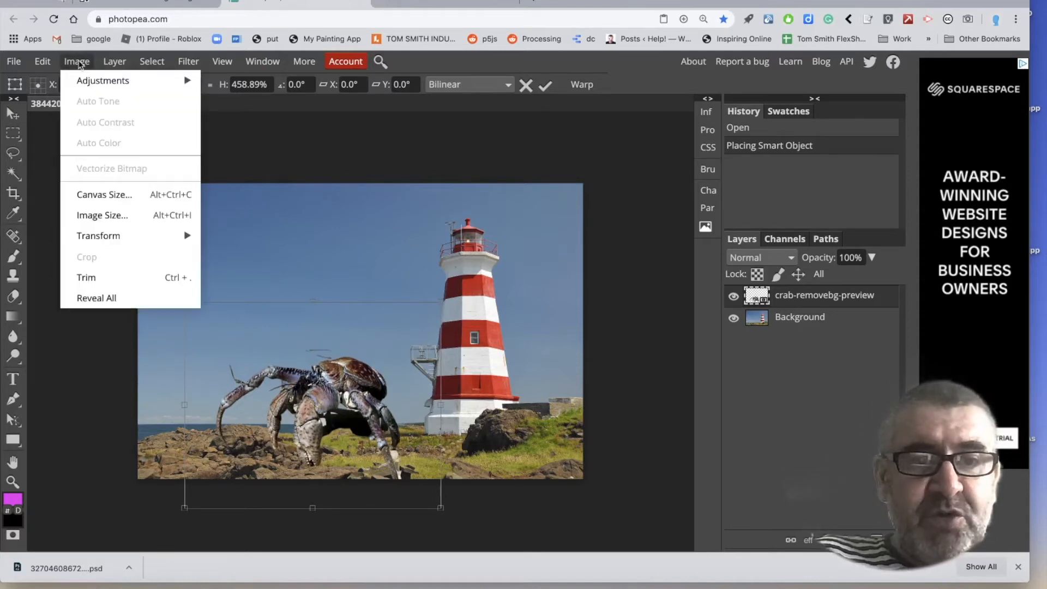
mouse_move(115, 64)
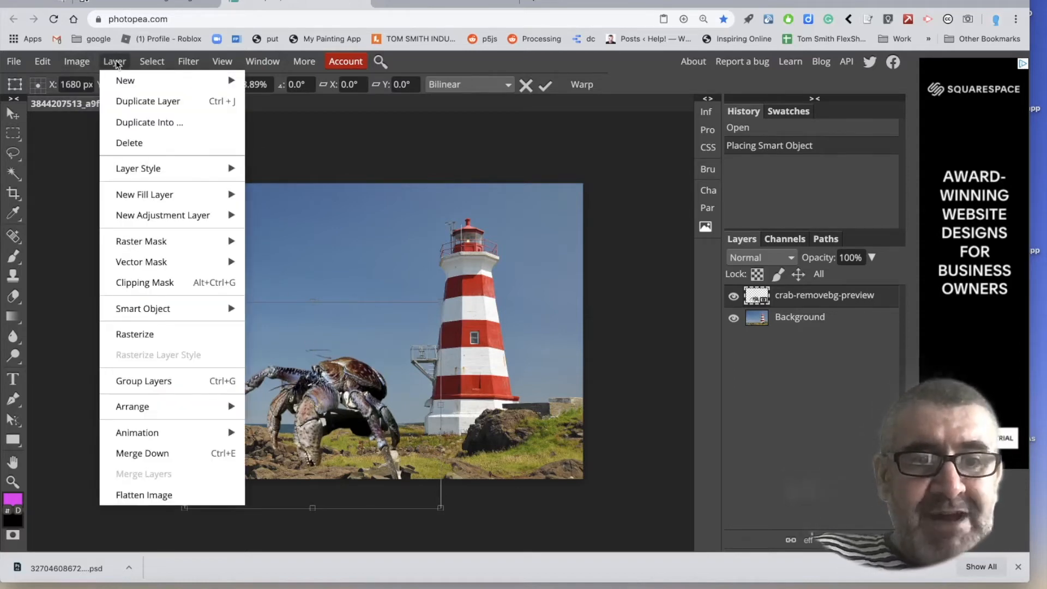
left_click(130, 336)
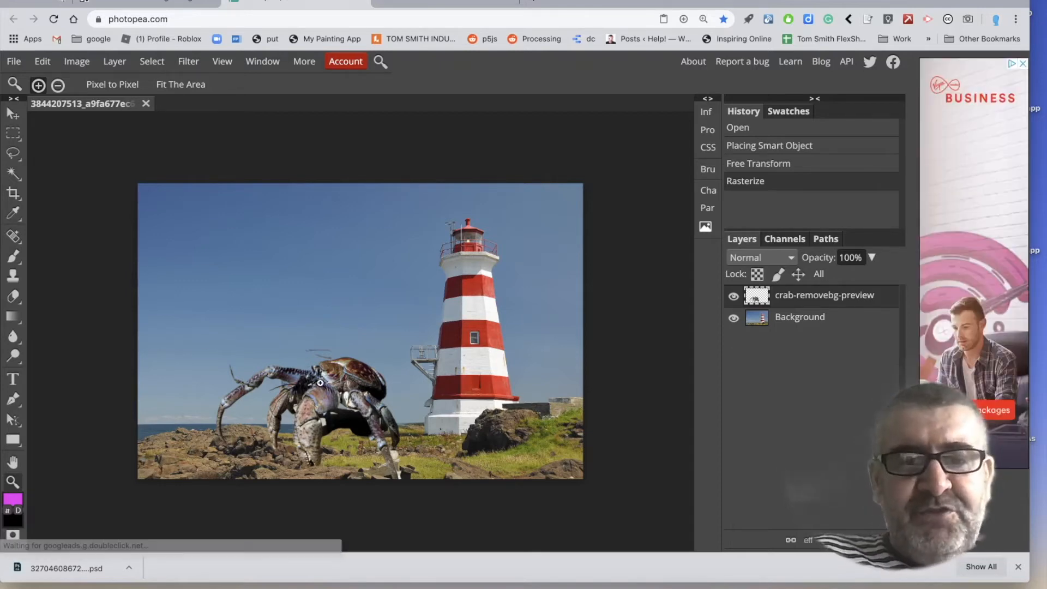
Step: Flip the rasterized crab layer horizontally so that the crab faces the lighthouse
left_click(13, 114)
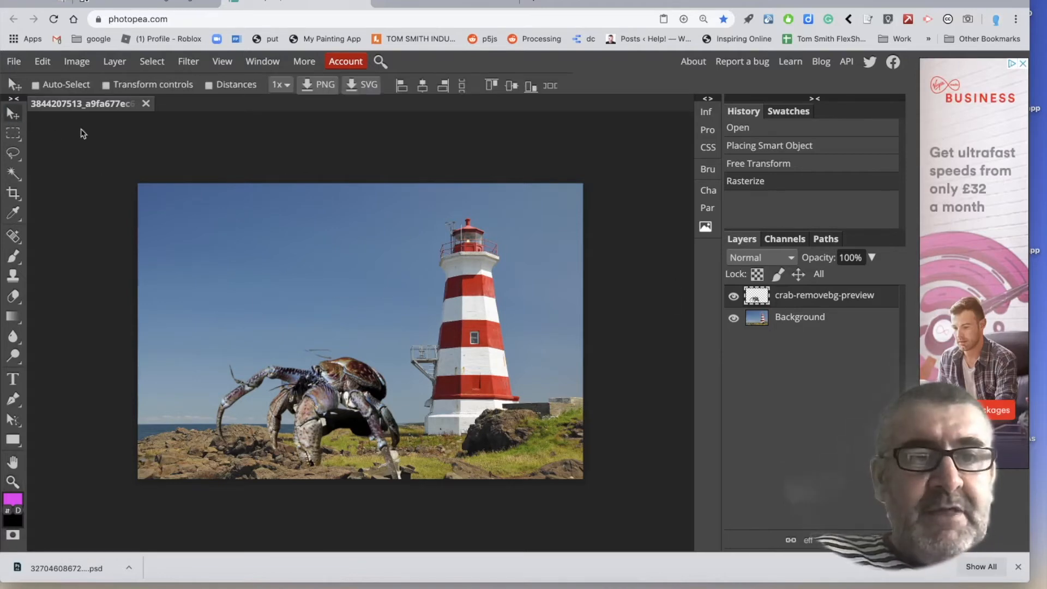
left_click(43, 61)
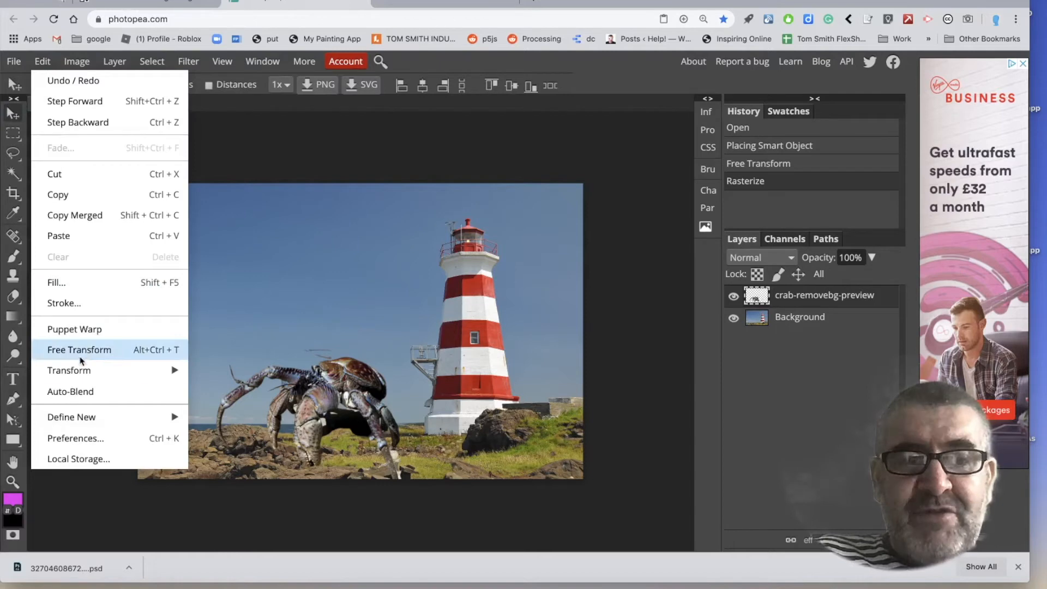
mouse_move(80, 370)
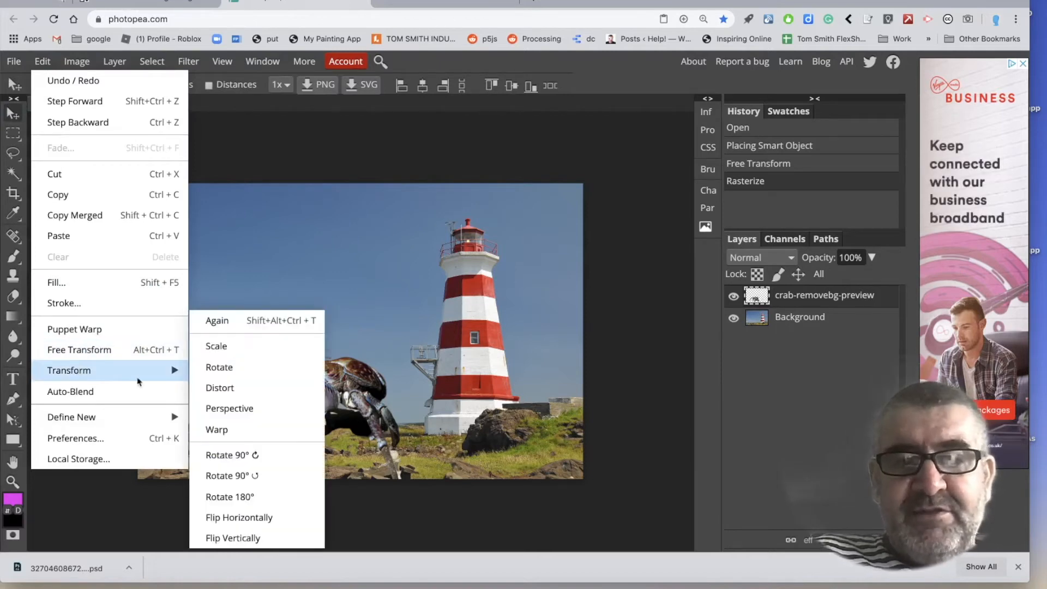
left_click(299, 518)
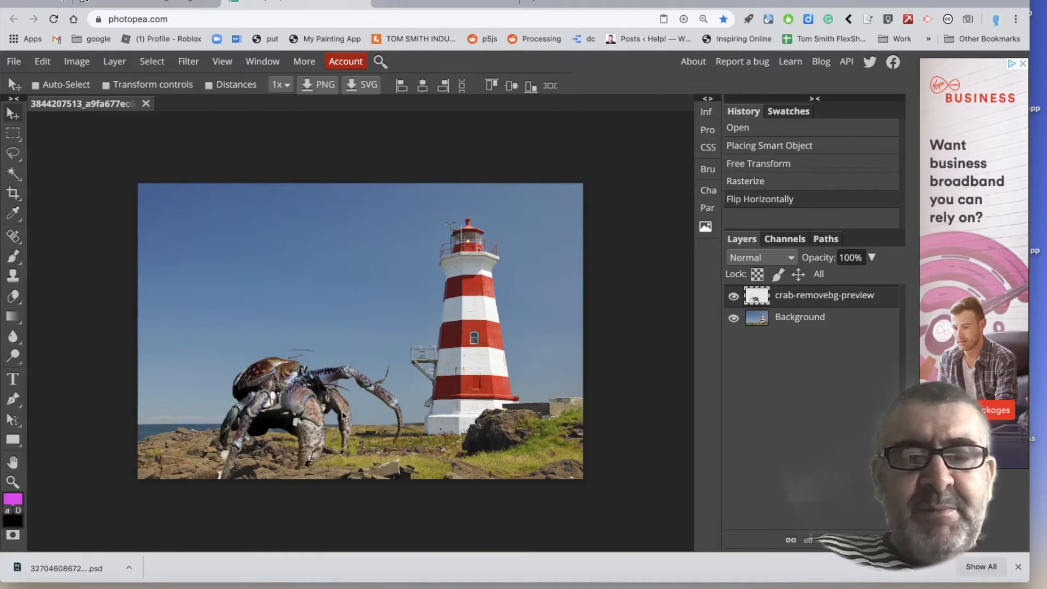
Step: Distort the crab by pulling its upper corner nearest the lighthouse up and outward, and shift it up and away from the tower
left_click(43, 61)
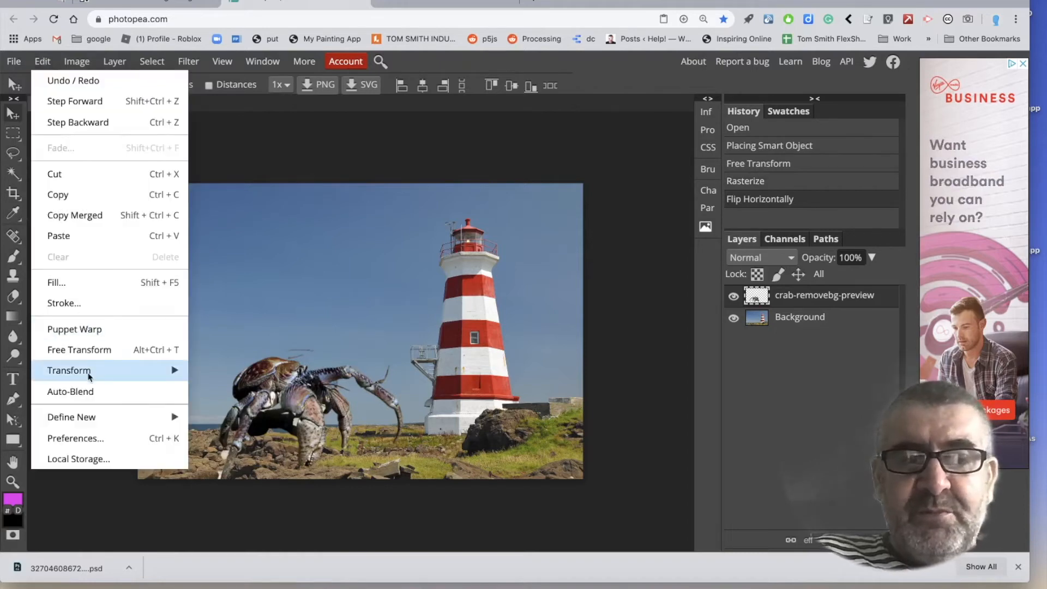
mouse_move(88, 374)
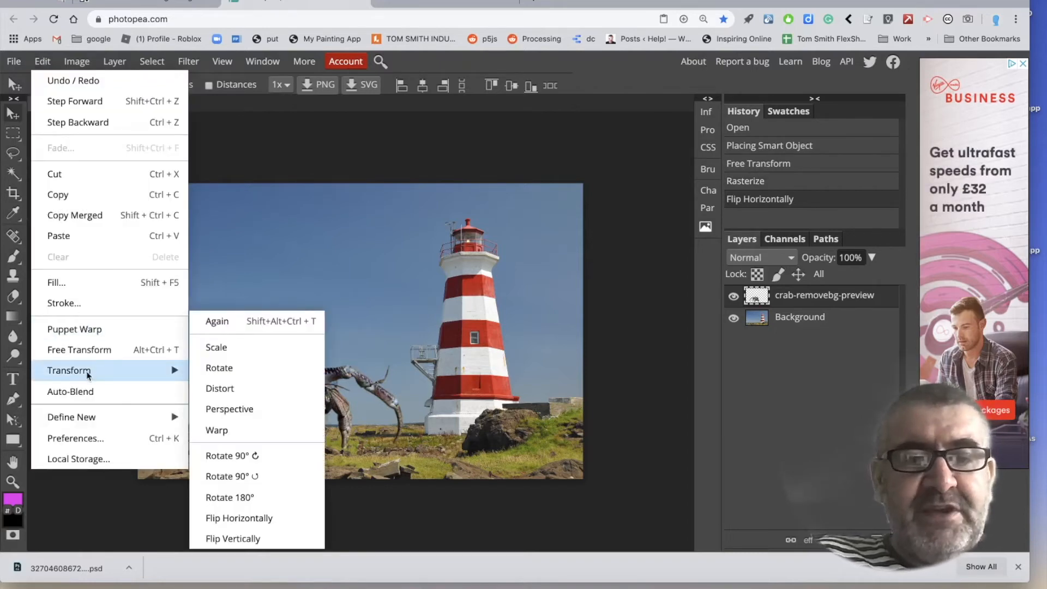
left_click(250, 389)
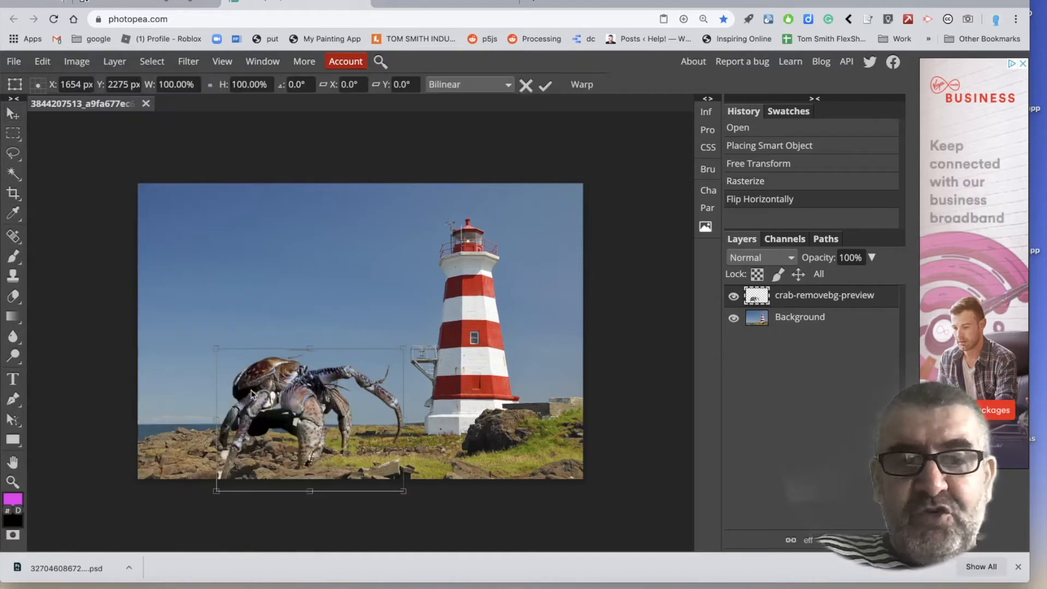
left_click_drag(402, 350, 467, 284)
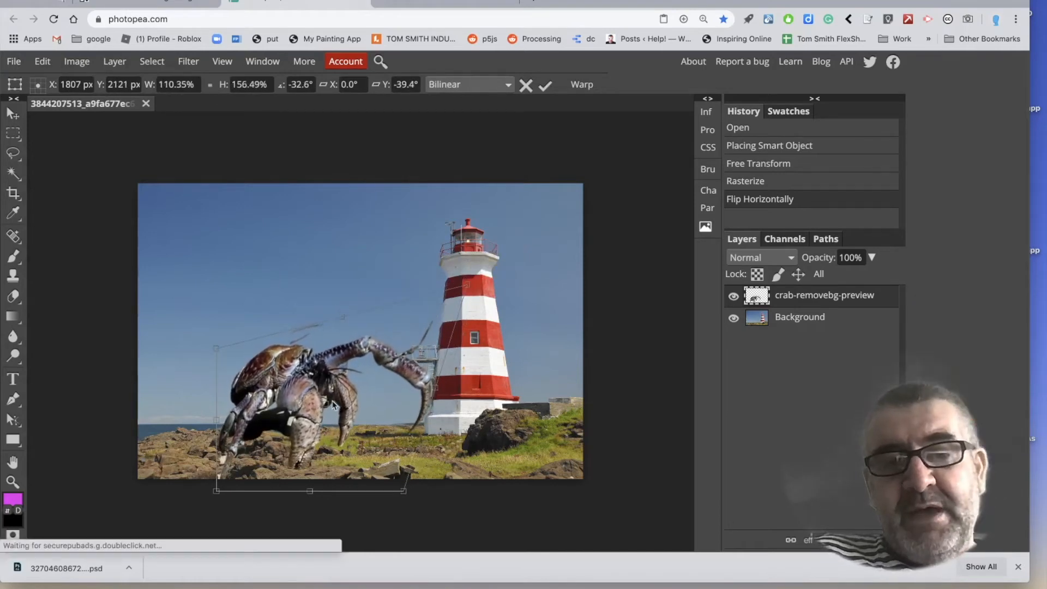
key("Return")
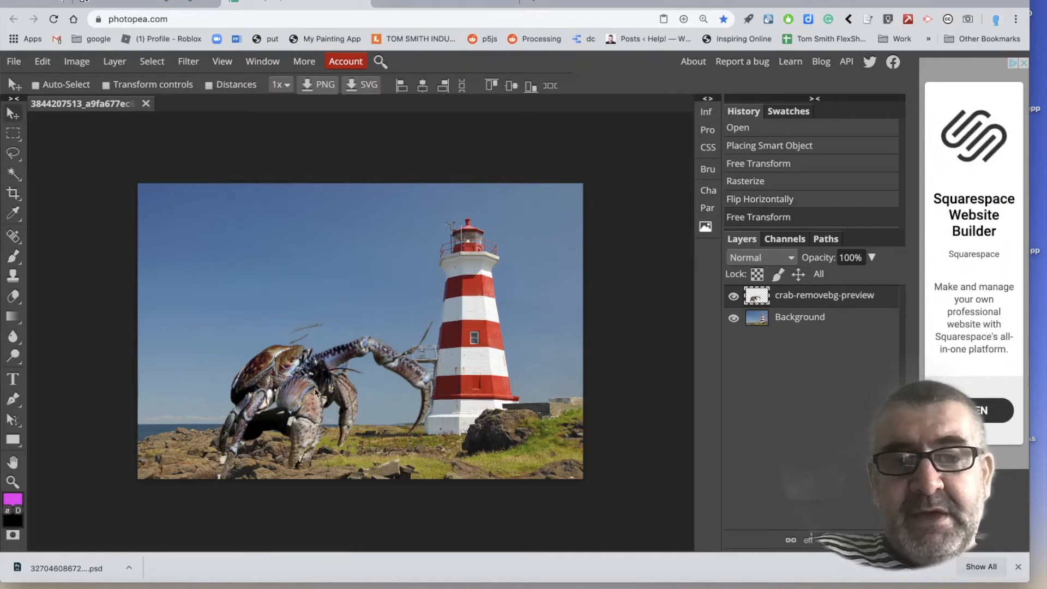
left_click_drag(316, 390, 289, 371)
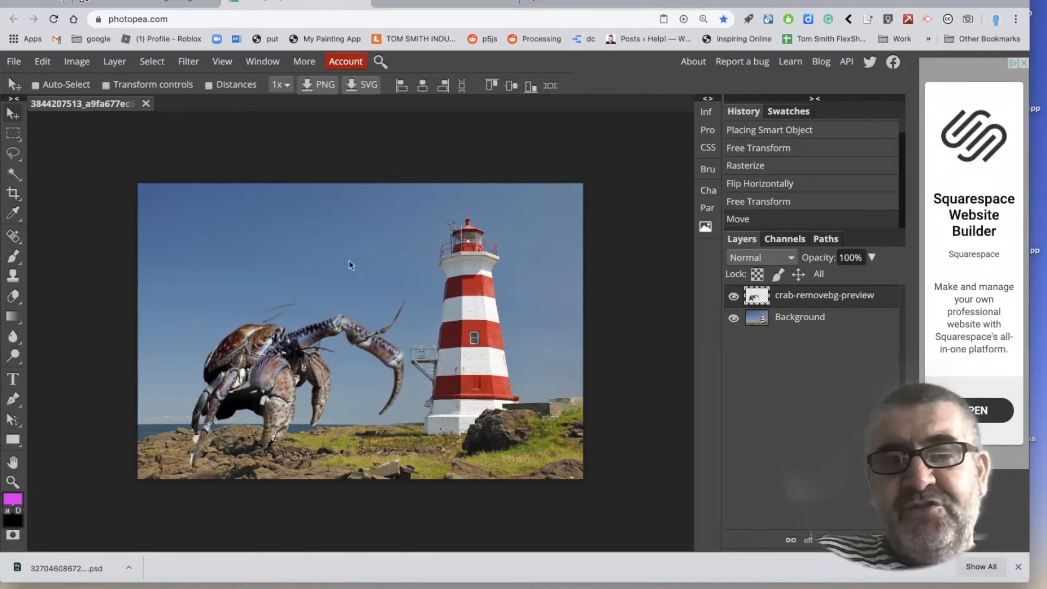
Step: Try a Motion Blur with angle 0° and distance 25 px on the Background layer and undo it
left_click(763, 318)
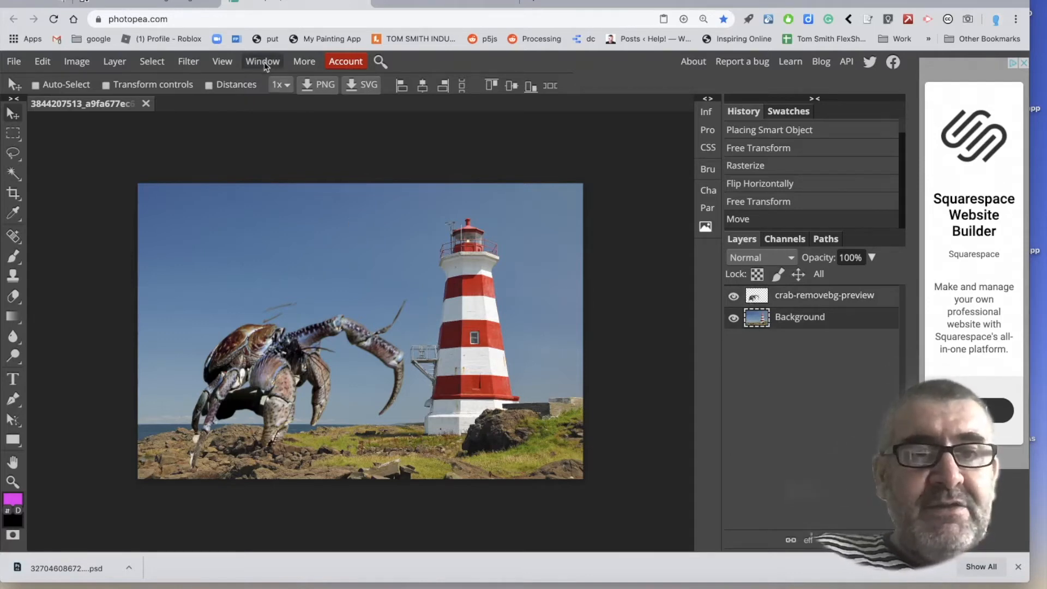
left_click(187, 62)
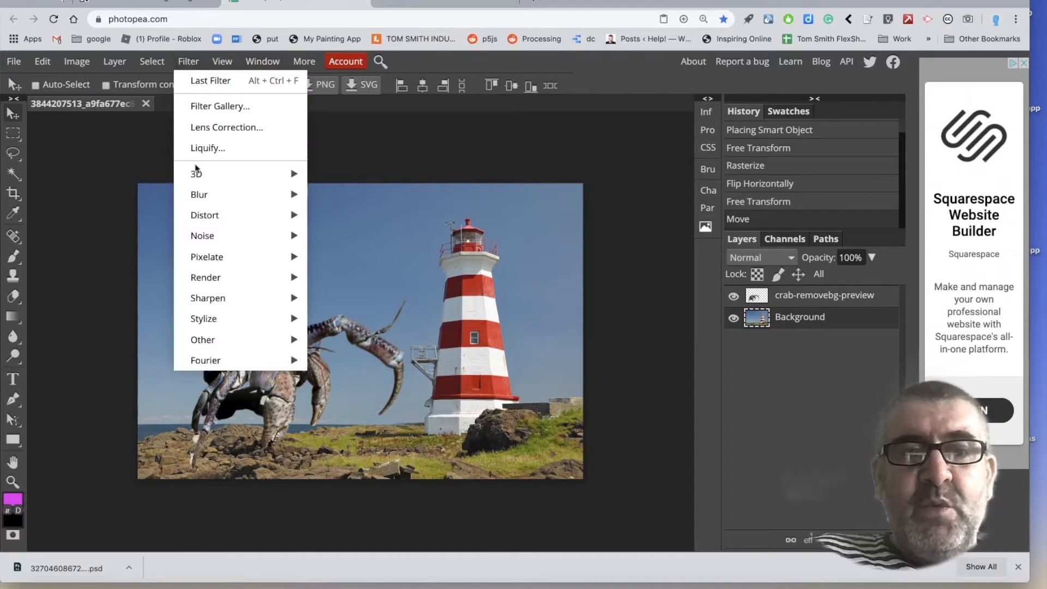
mouse_move(201, 199)
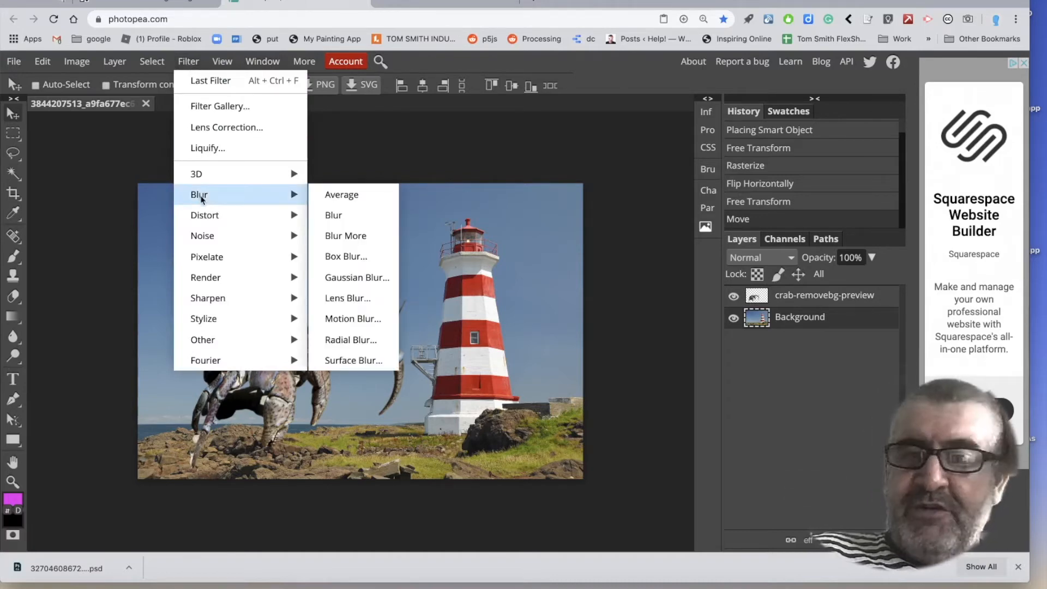
mouse_move(243, 215)
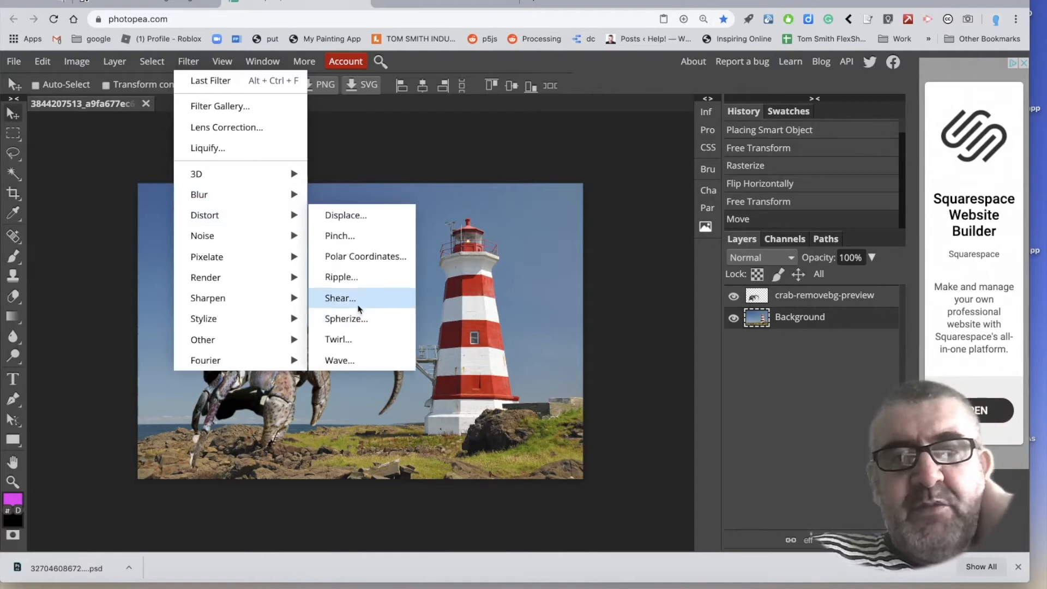
mouse_move(289, 195)
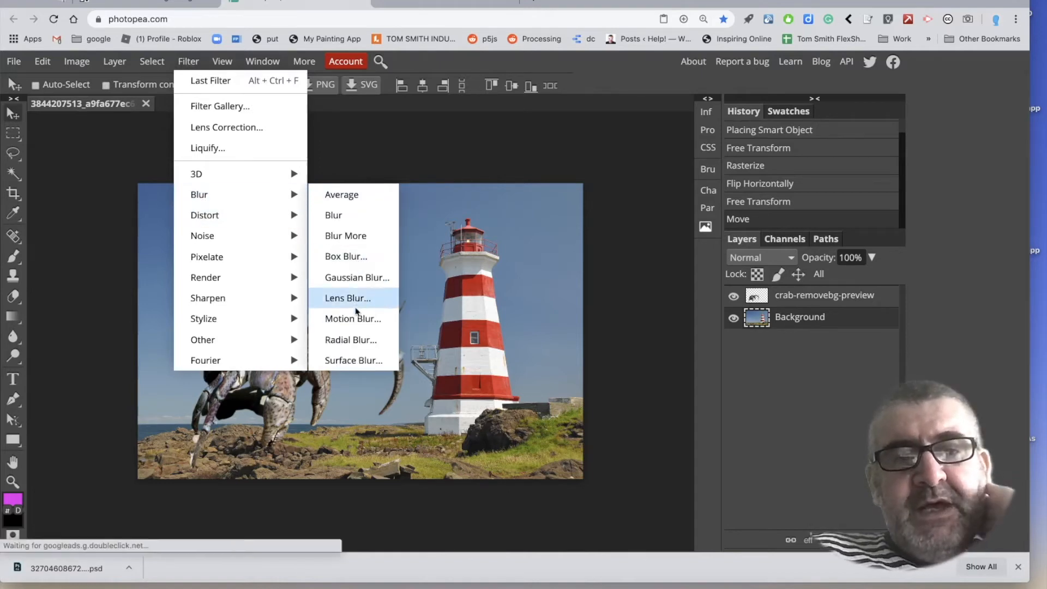
left_click(353, 319)
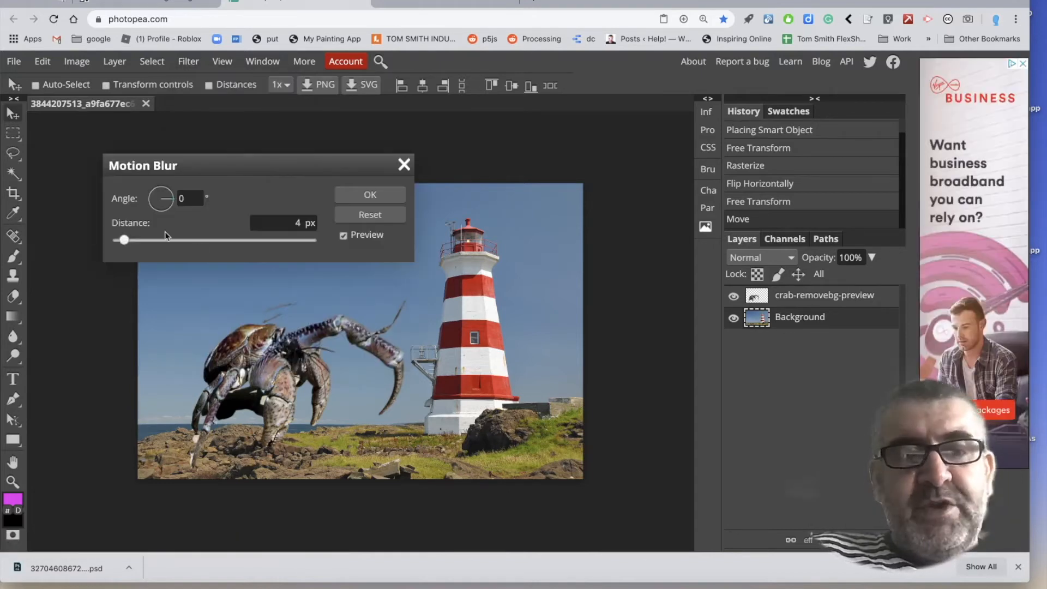
left_click_drag(125, 241, 164, 240)
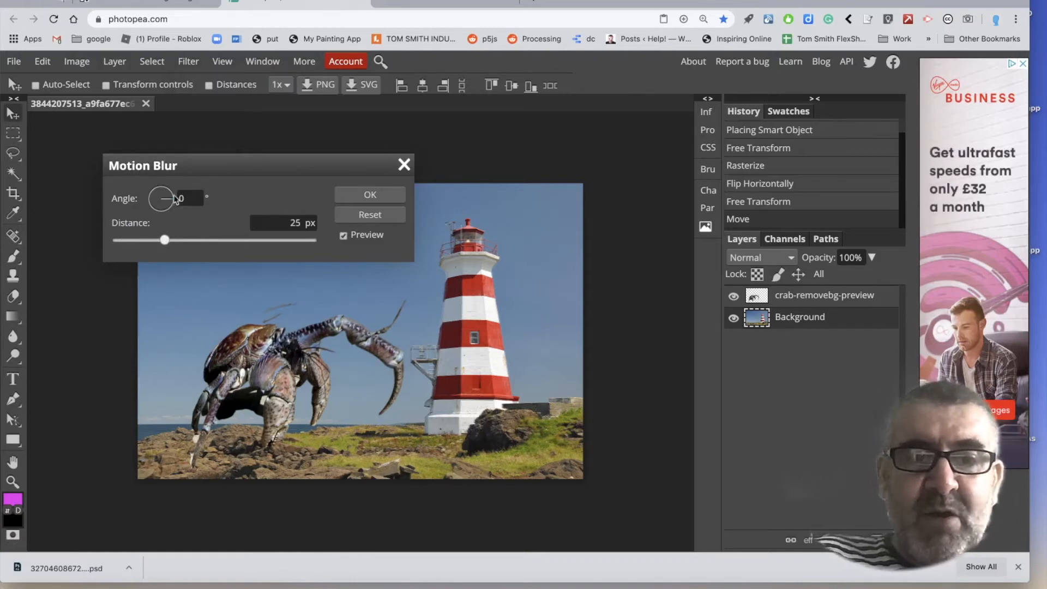
left_click(368, 195)
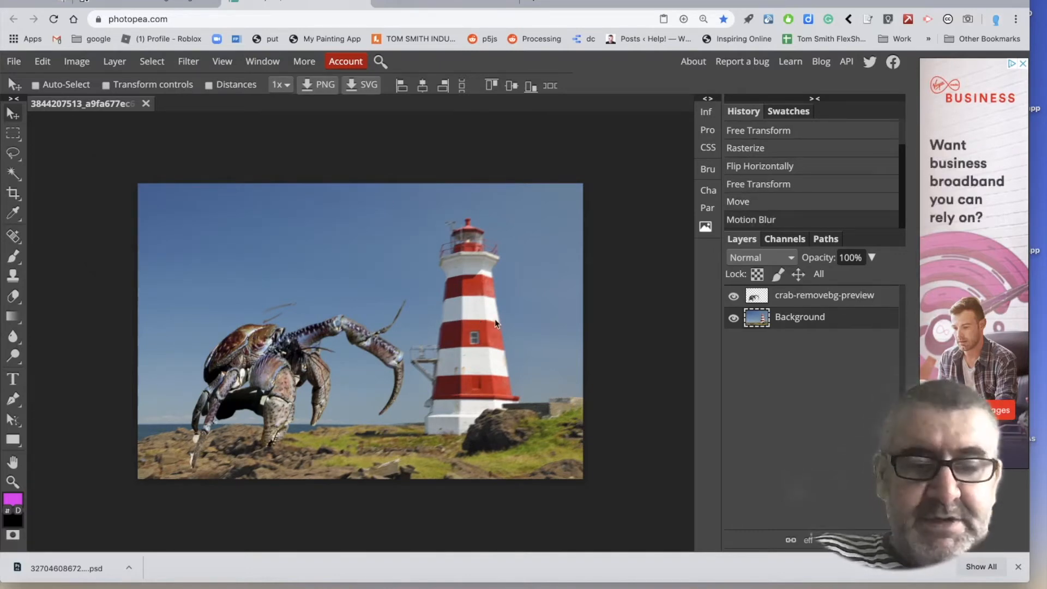
key("ctrl+z")
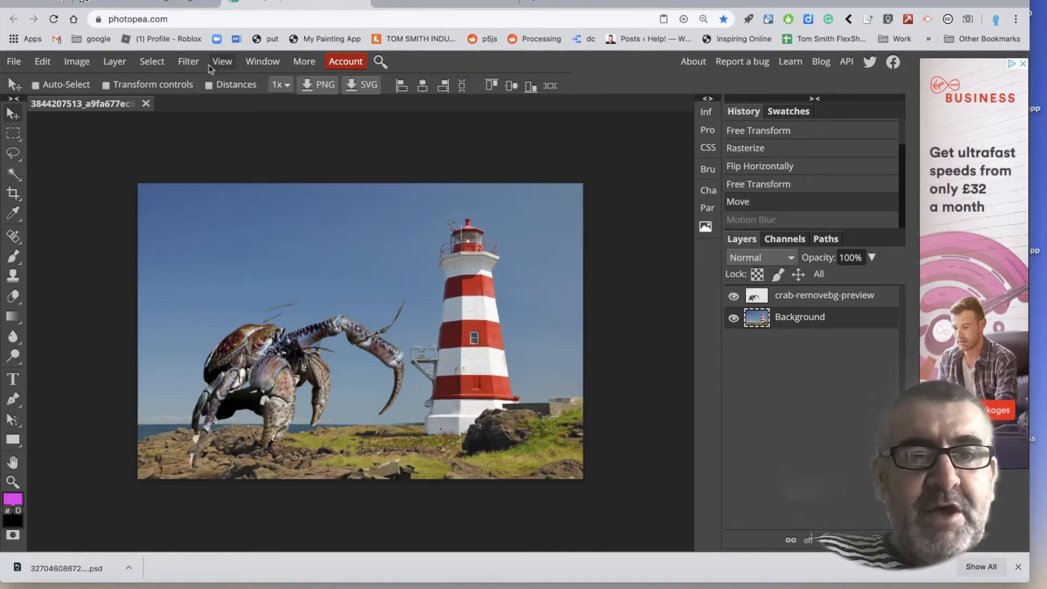
Step: Preview the Mosaic filter with a 60 px cell size on the Background layer and cancel it
left_click(188, 61)
mouse_move(229, 254)
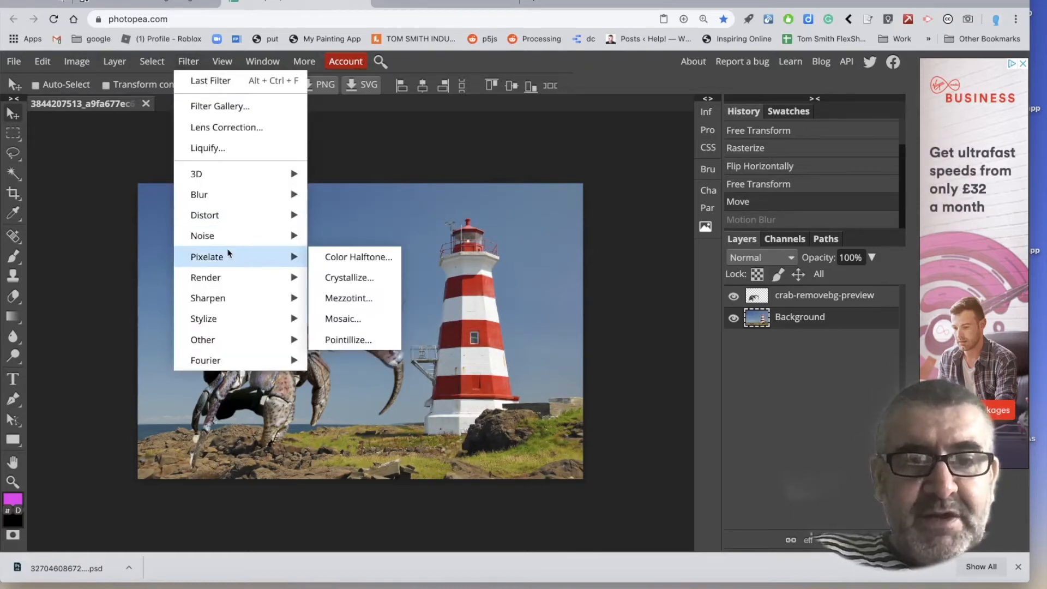
left_click(361, 319)
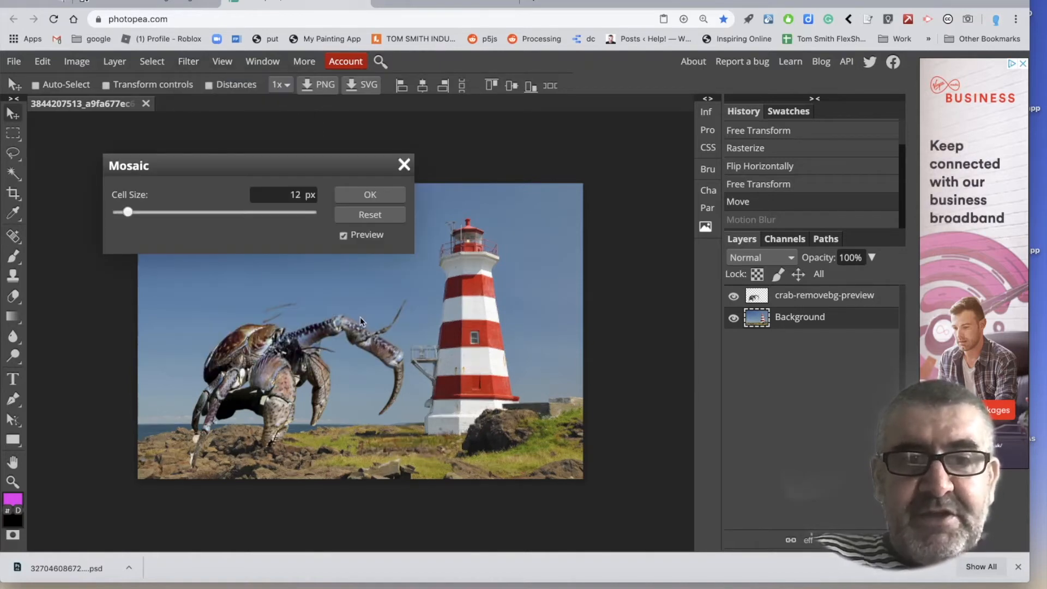
left_click_drag(127, 212, 176, 213)
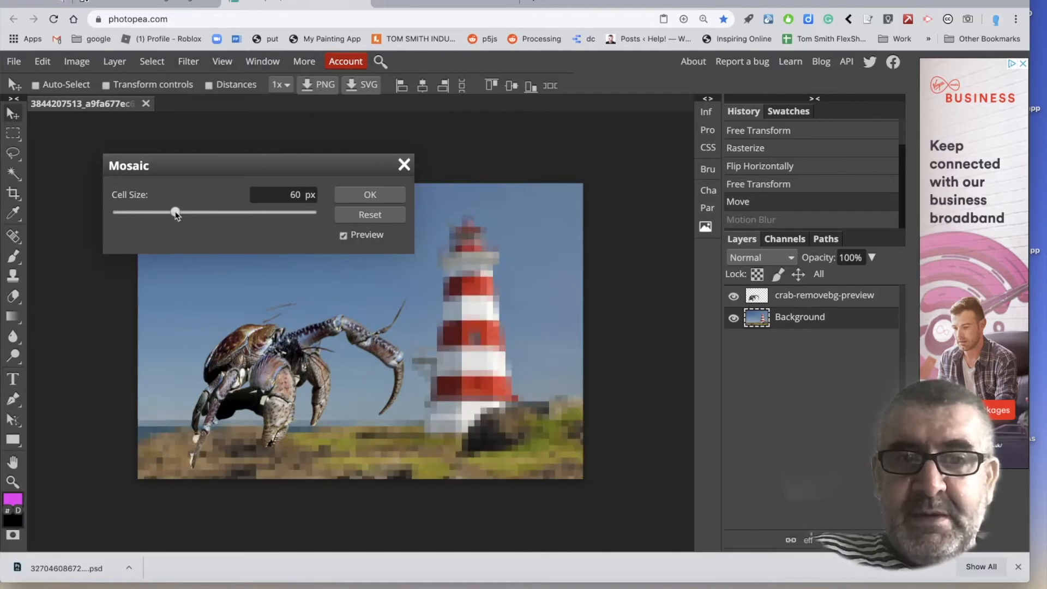
left_click(404, 164)
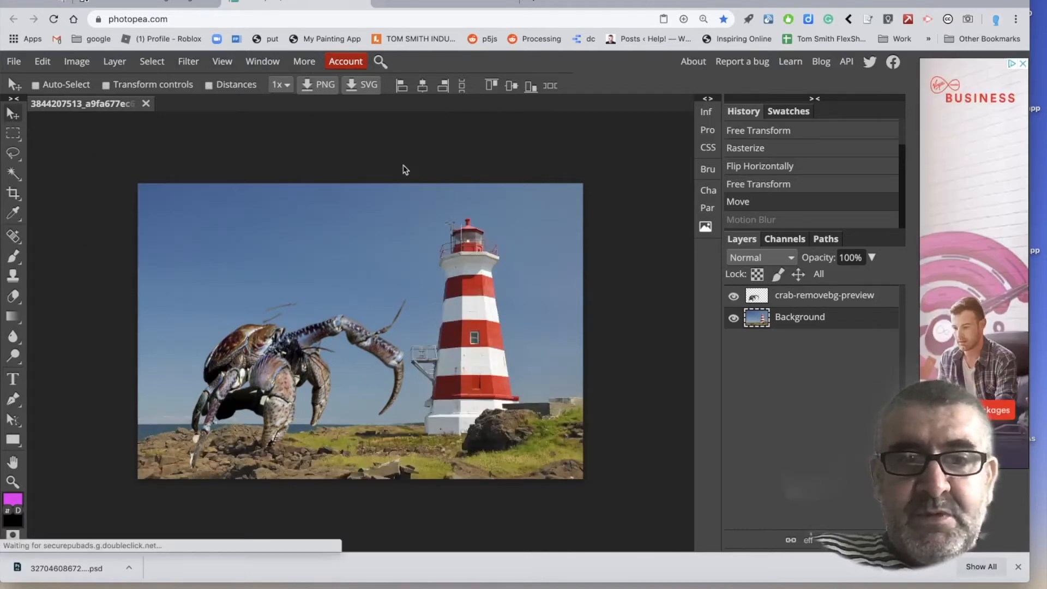
Step: Try the Oil Paint filter with its default settings on the Background layer and undo it
left_click(188, 61)
mouse_move(238, 322)
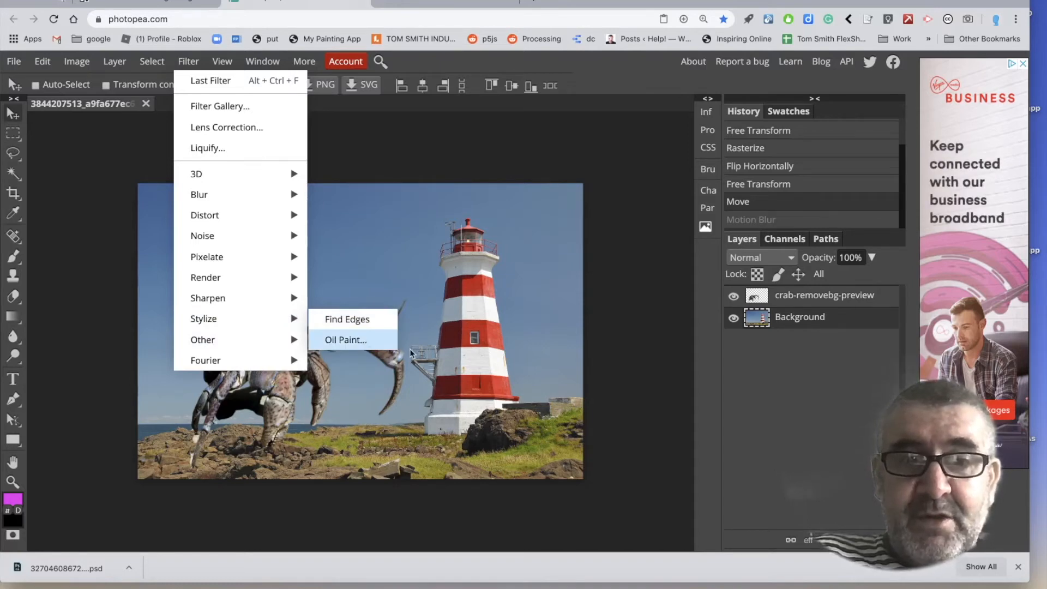
left_click(388, 340)
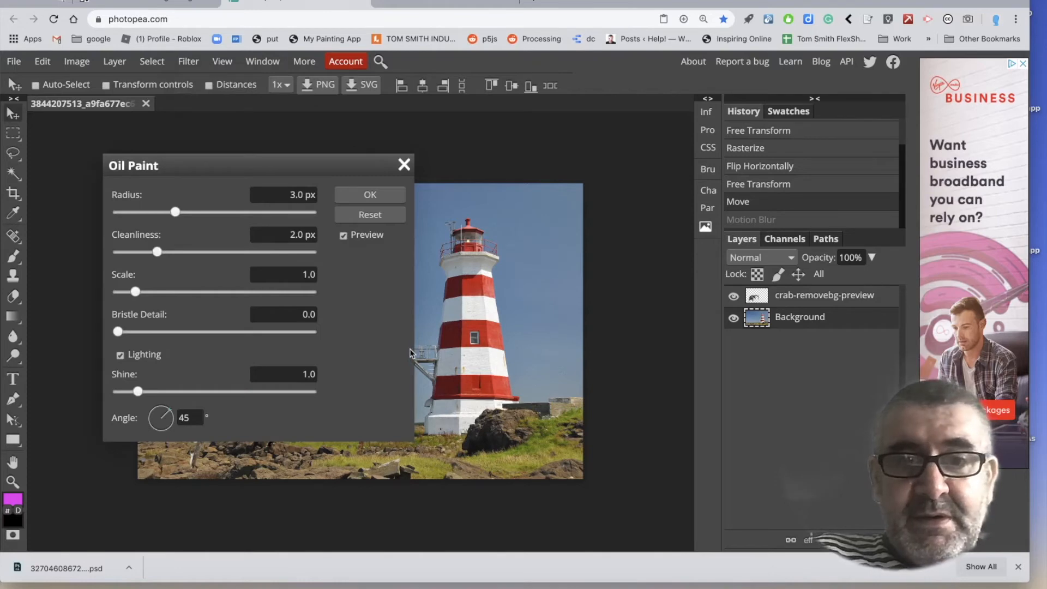
left_click(362, 192)
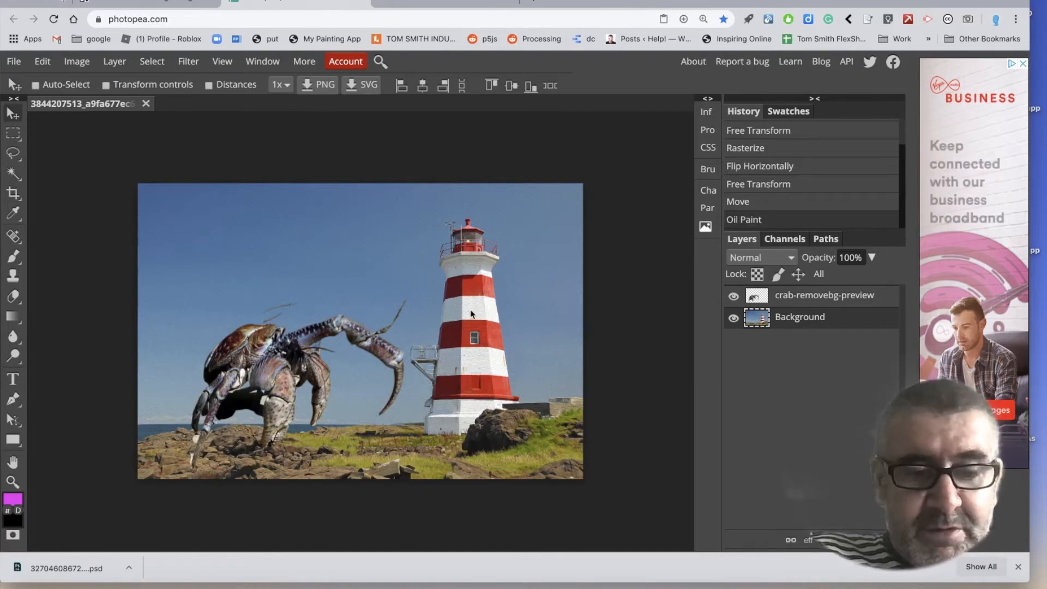
key("ctrl+z")
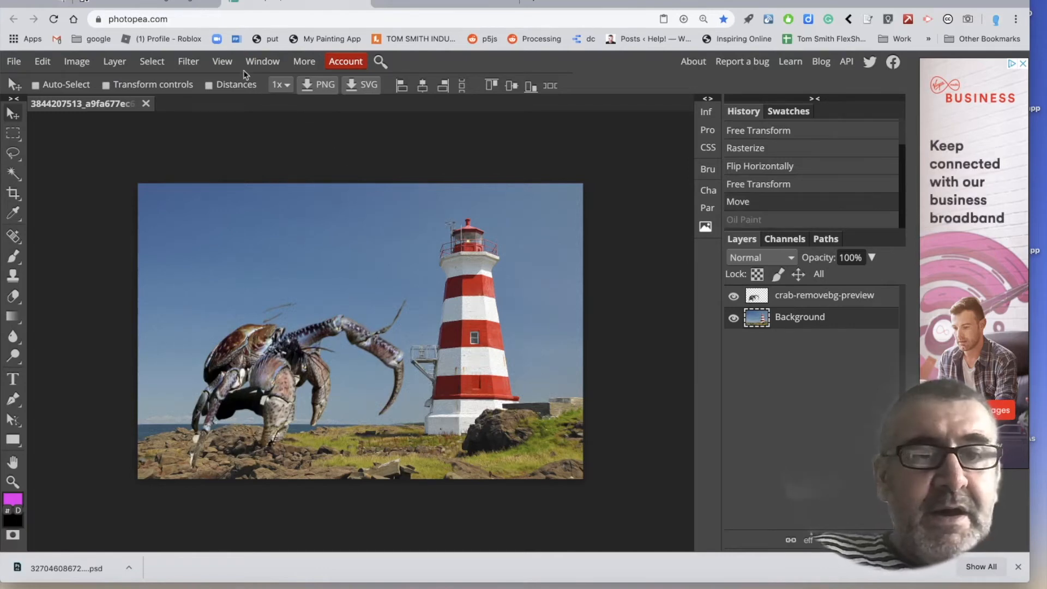
Step: Preview the Ripple filter on the Background layer with amounts of 999 and 130 at Medium size, and cancel it
left_click(189, 62)
mouse_move(195, 175)
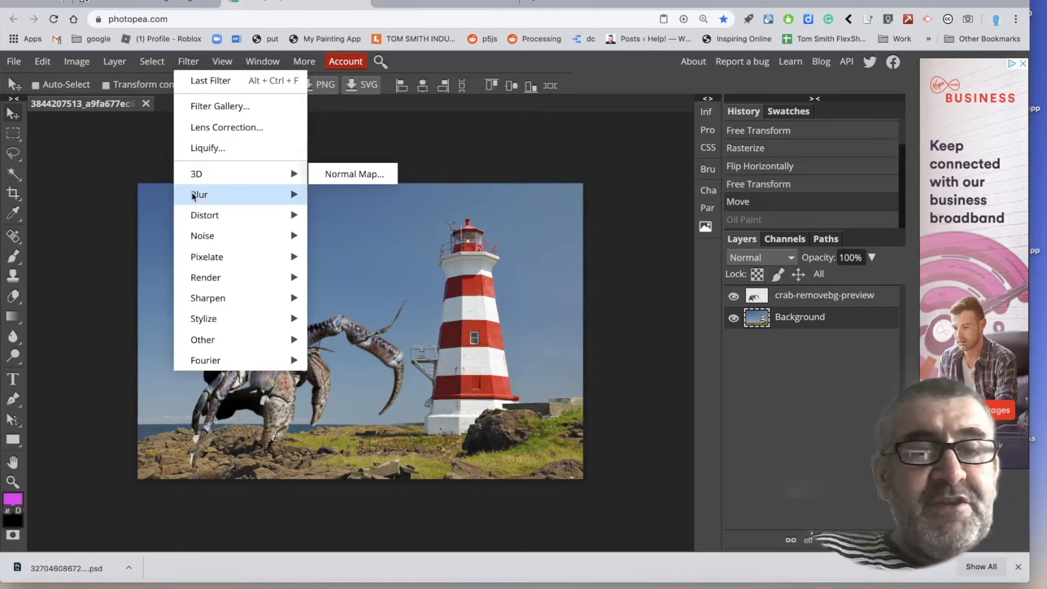
mouse_move(191, 221)
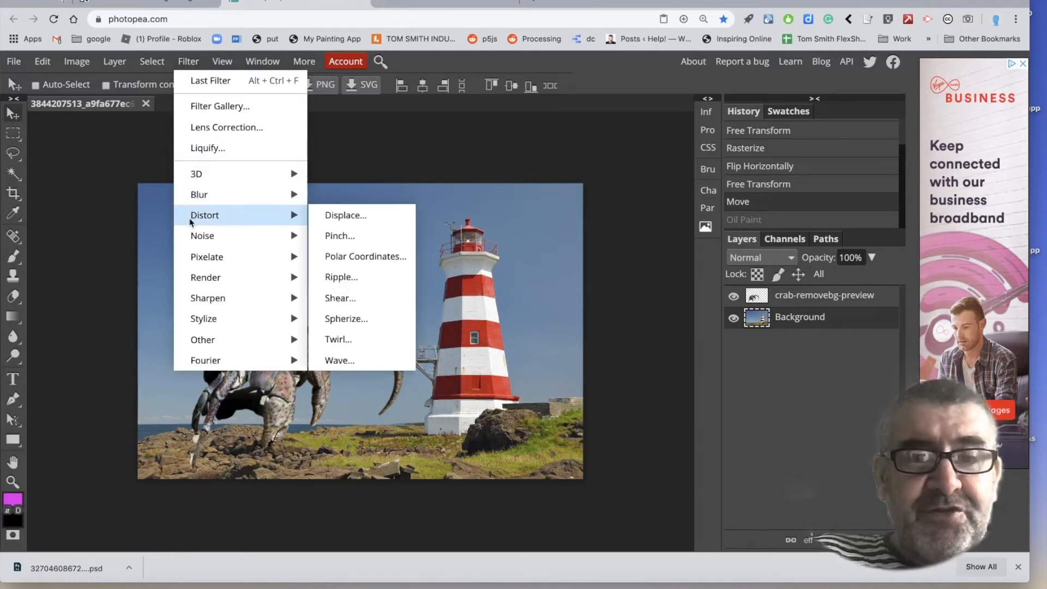
left_click(358, 279)
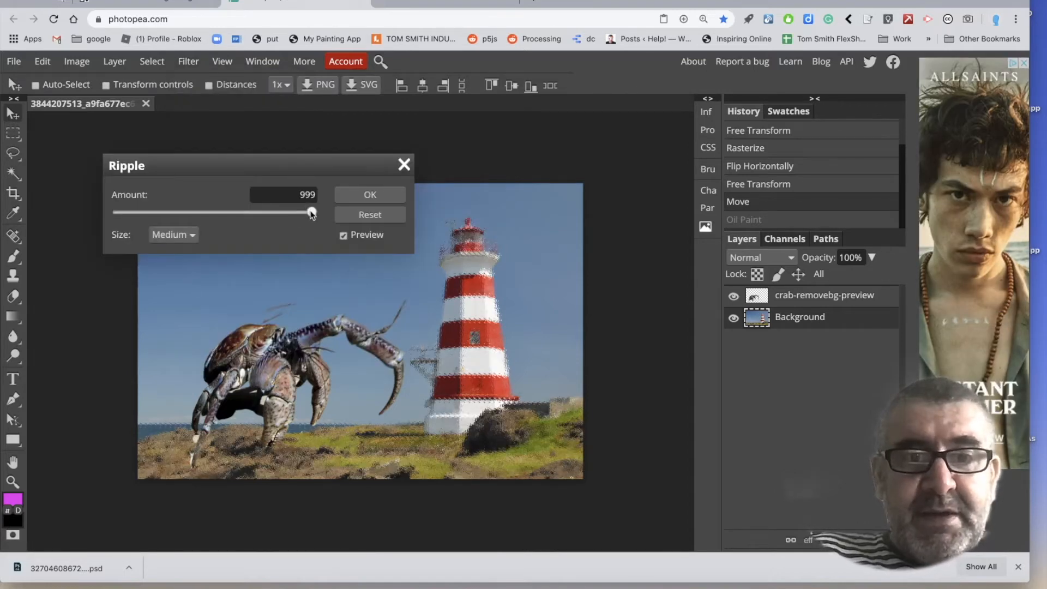
left_click(229, 213)
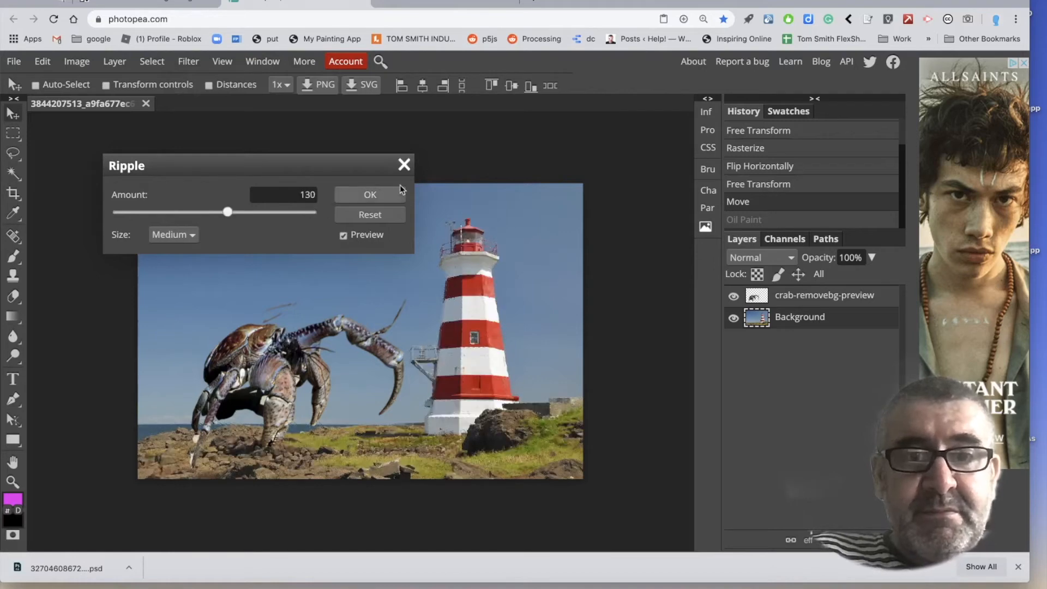
left_click(408, 167)
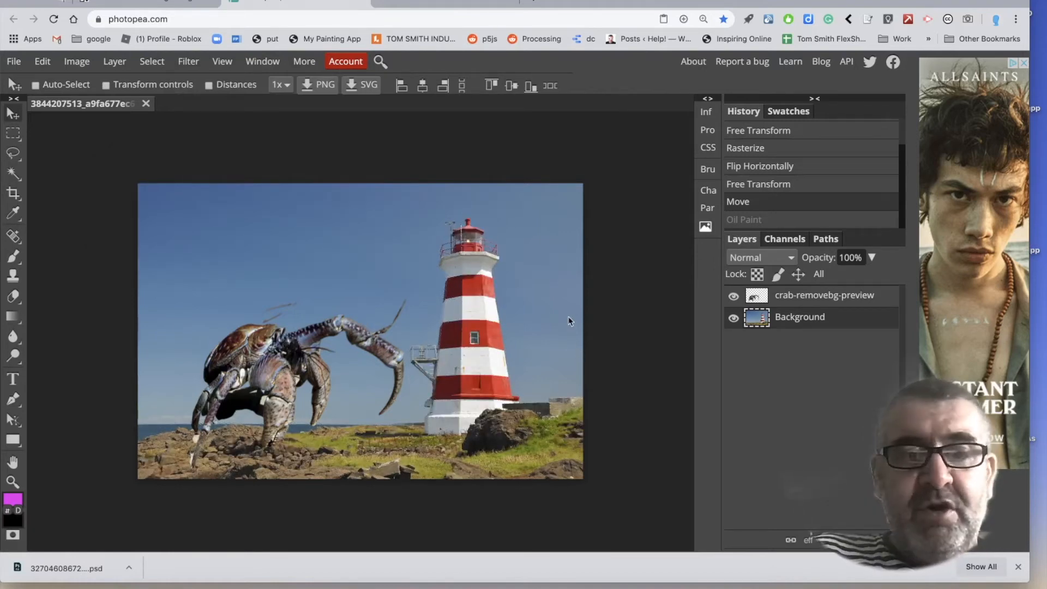
Step: Try the Saturation, Color, Hue and Darken blend modes on the crab layer and return it to Normal
left_click(761, 305)
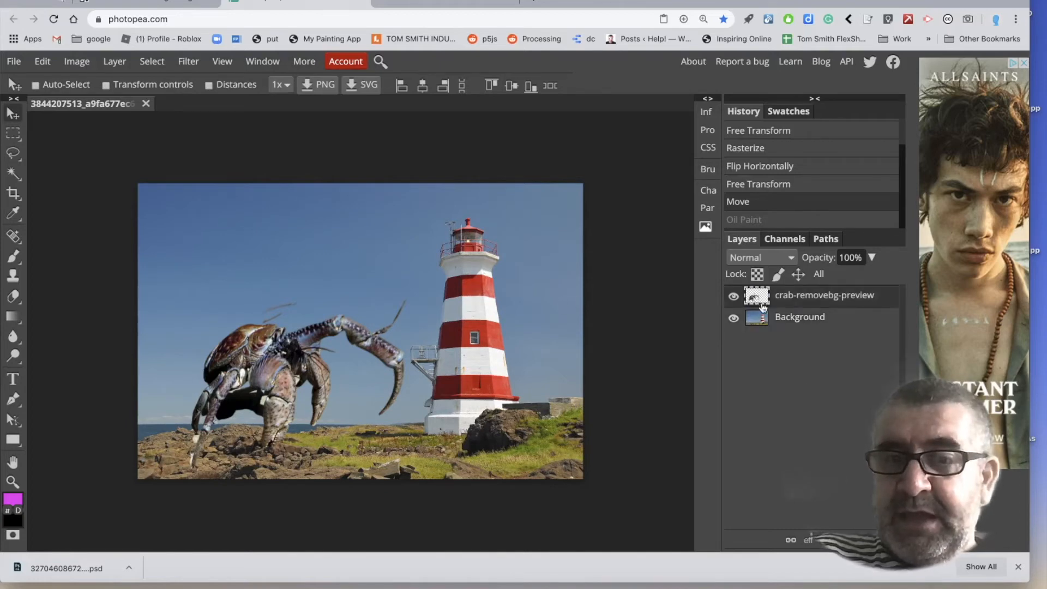
left_click(785, 258)
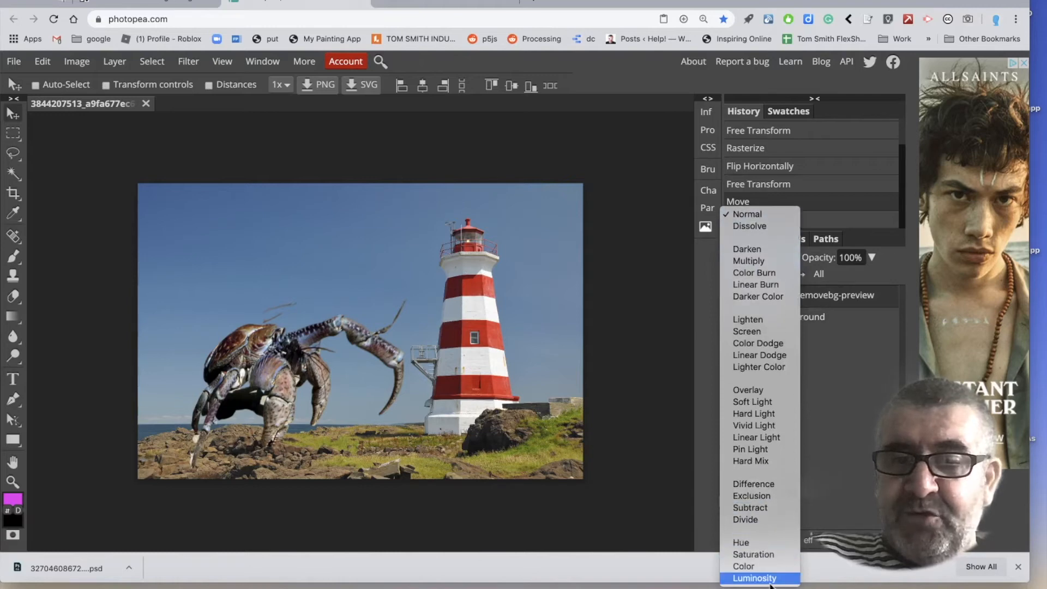
left_click(767, 557)
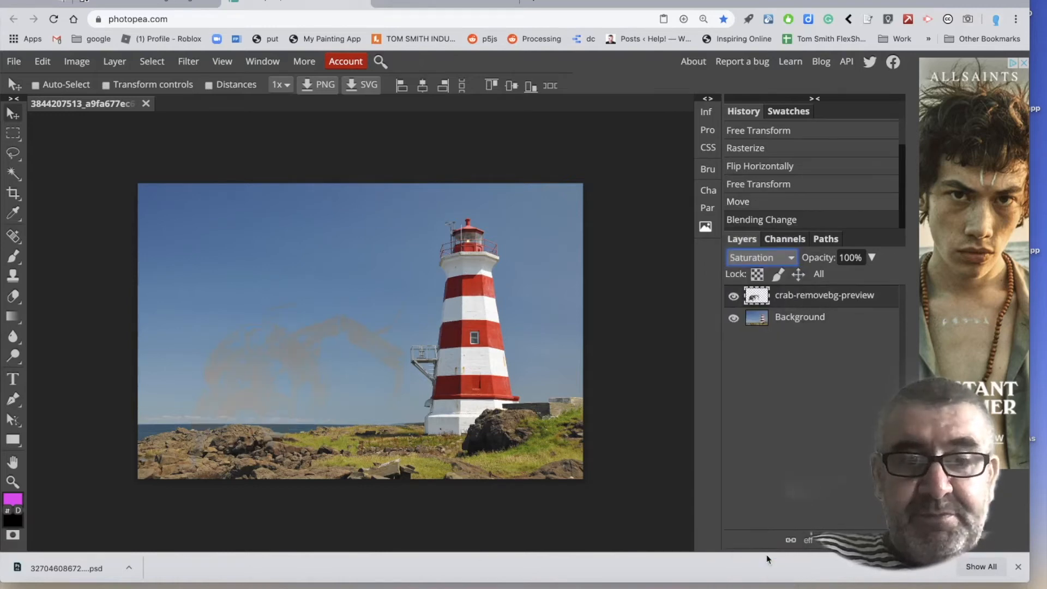
left_click(769, 257)
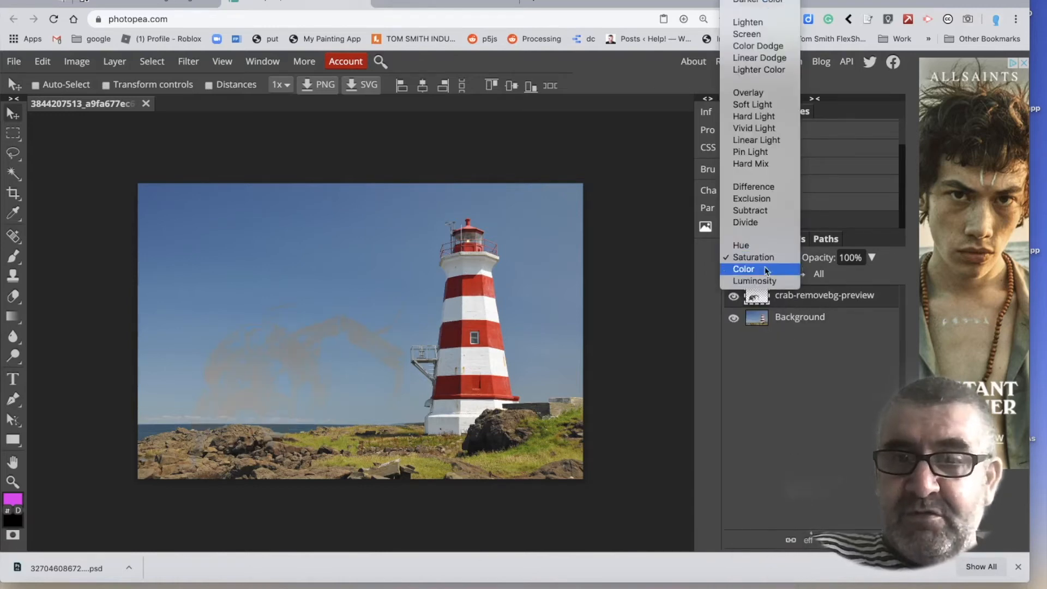
left_click(766, 269)
left_click(765, 261)
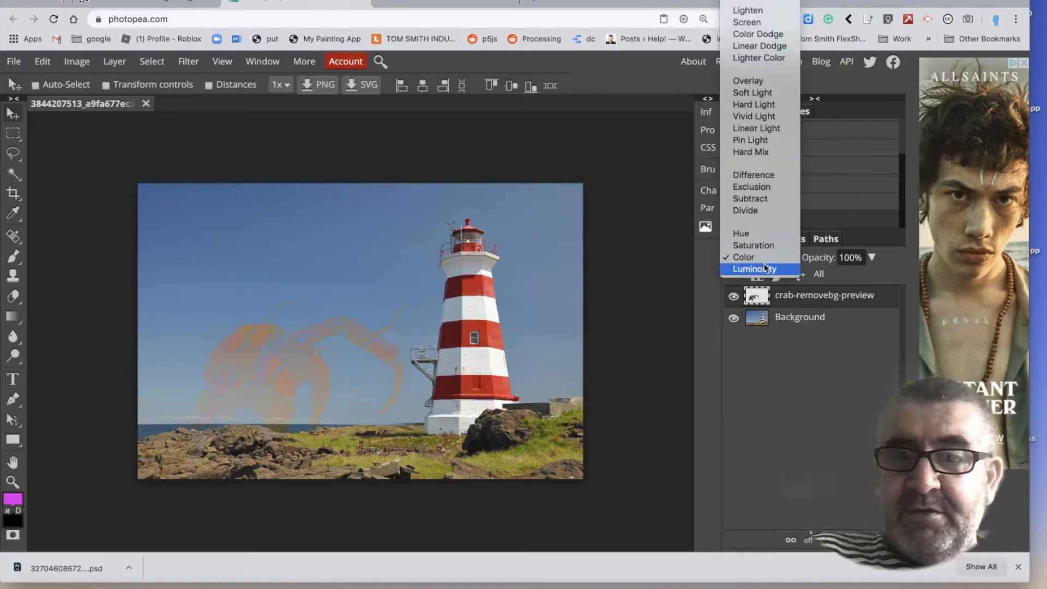
left_click(764, 243)
left_click(760, 254)
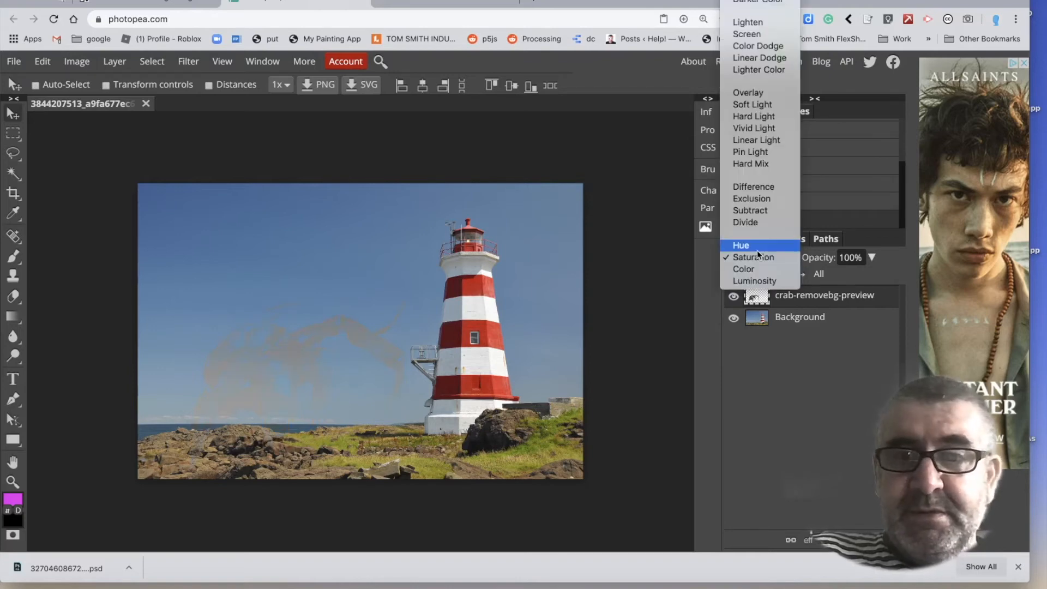
left_click(758, 246)
left_click(760, 256)
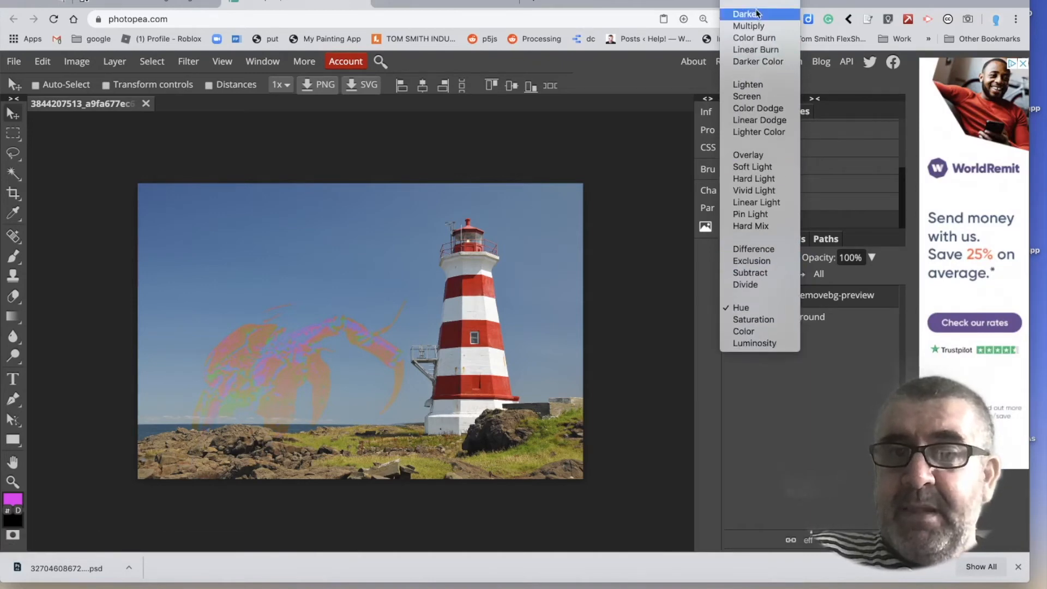
left_click(756, 14)
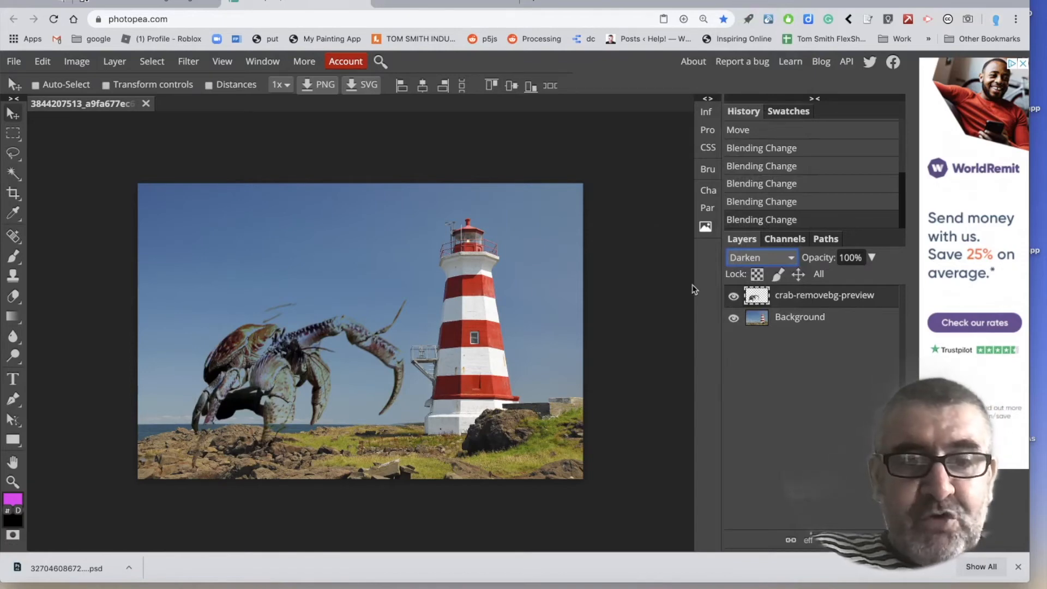
left_click(762, 257)
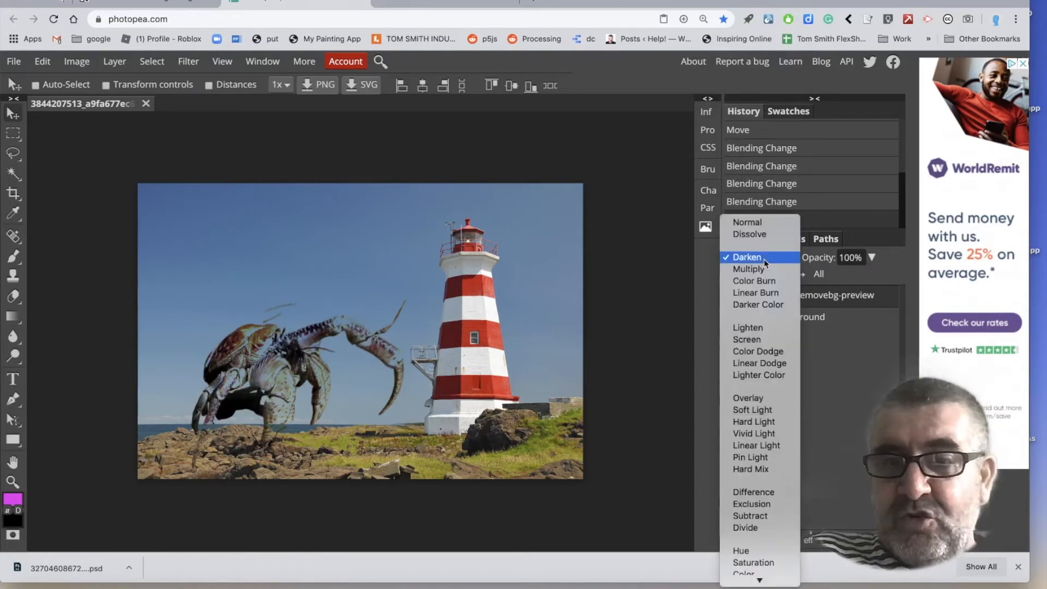
left_click(761, 223)
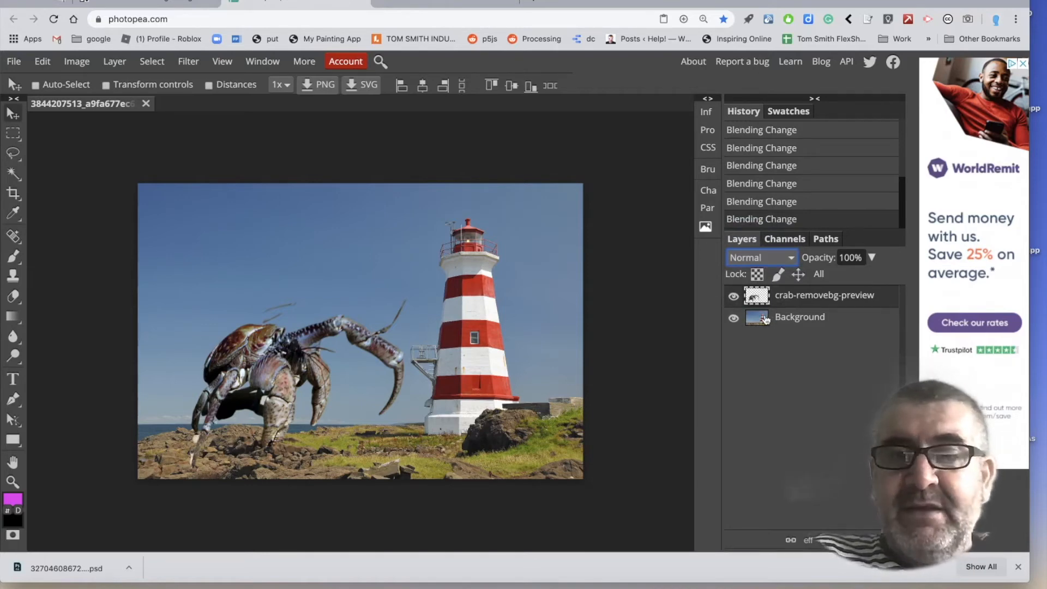
Step: Desaturate the Background layer with the lighthouse
left_click(762, 320)
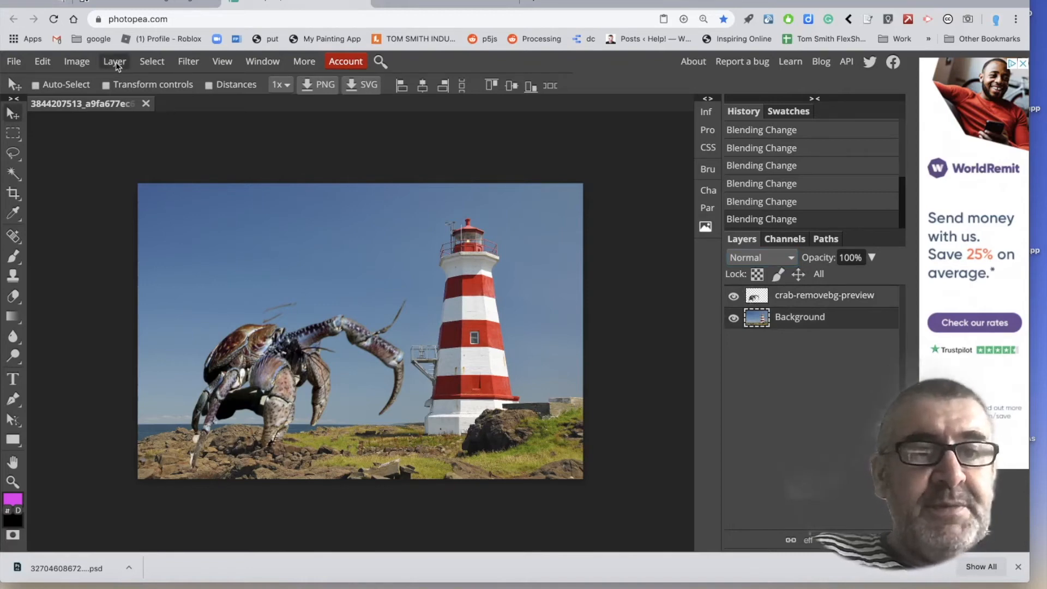
left_click(82, 64)
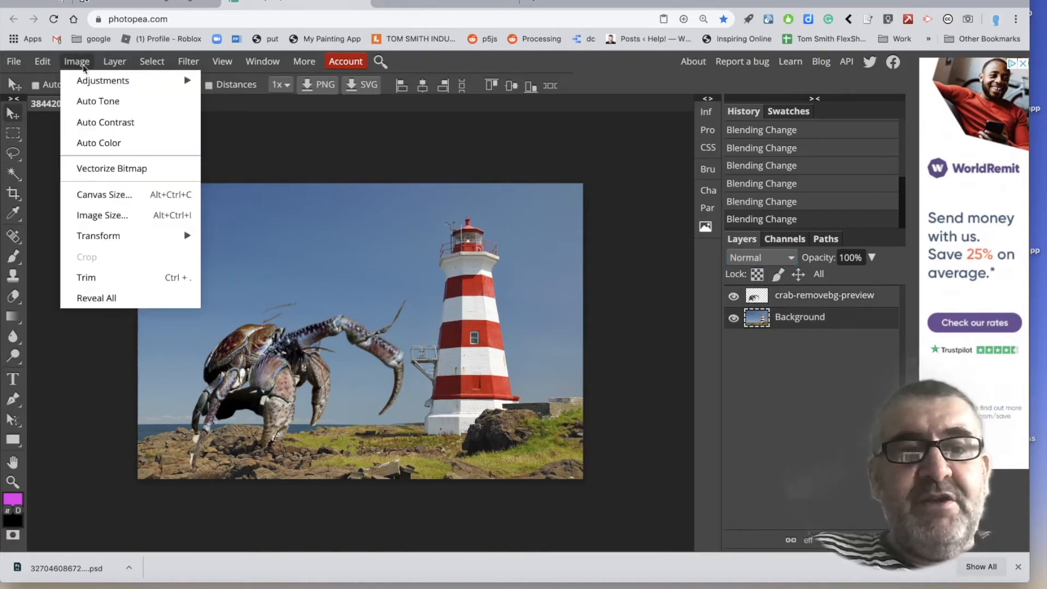
mouse_move(83, 84)
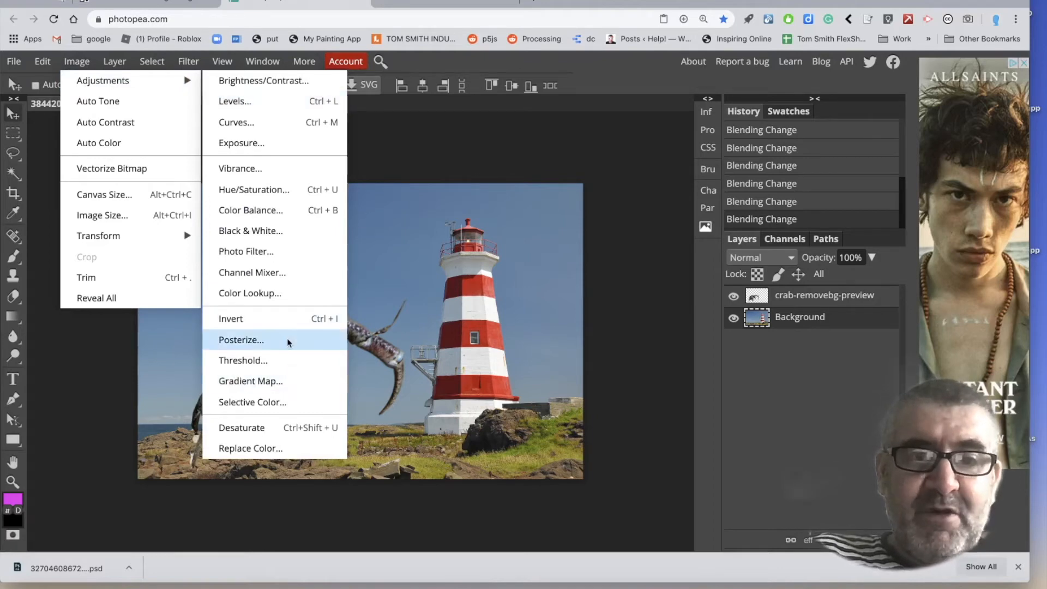
left_click(275, 431)
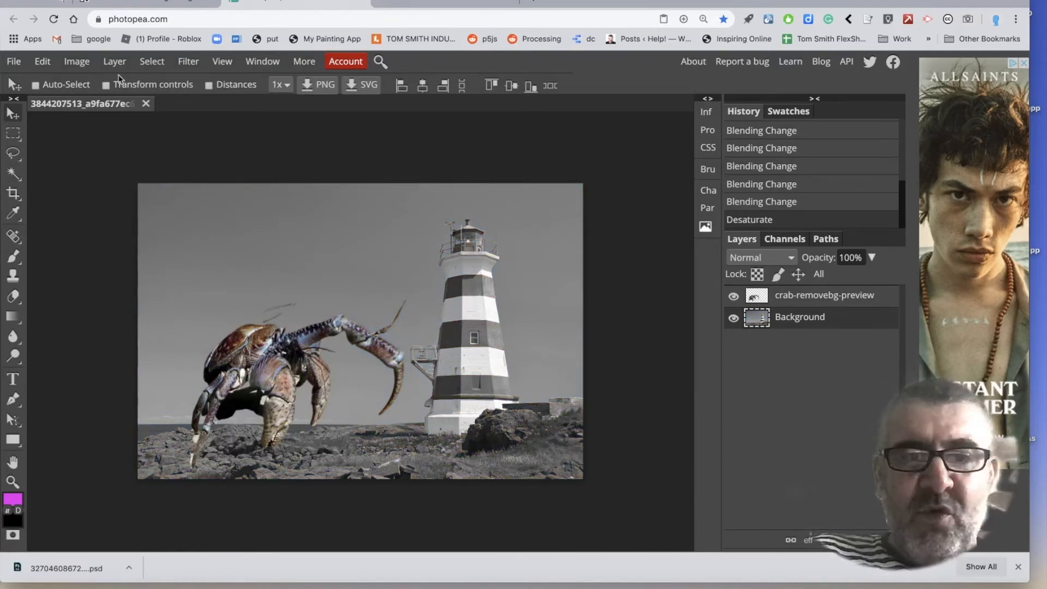
Step: Apply Levels to the Background layer with input black 85, input white 169, output black 45 and brightened midtones
left_click(82, 64)
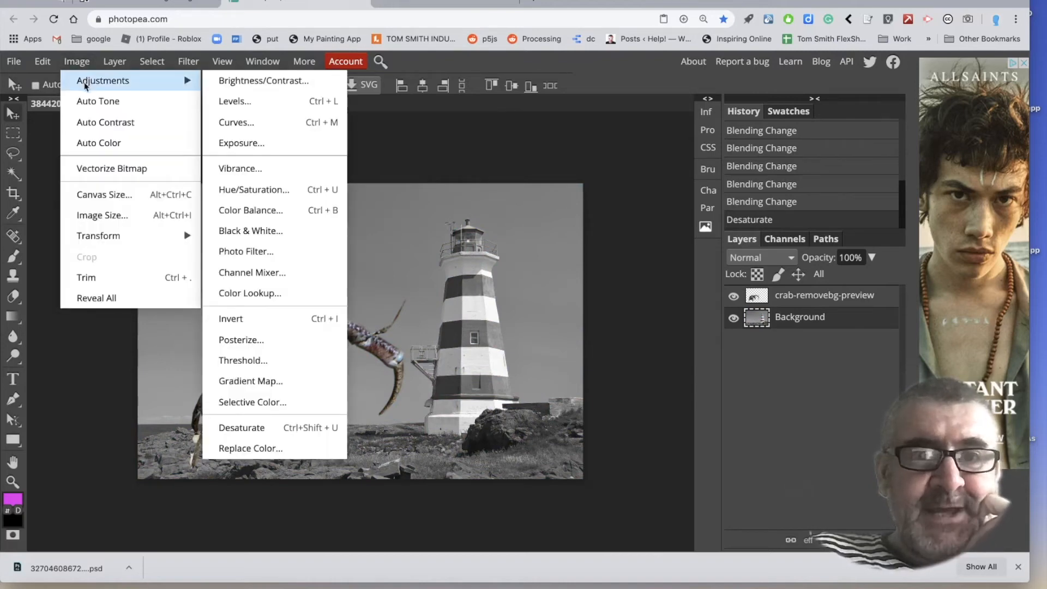
left_click(231, 102)
left_click_drag(118, 282, 171, 285)
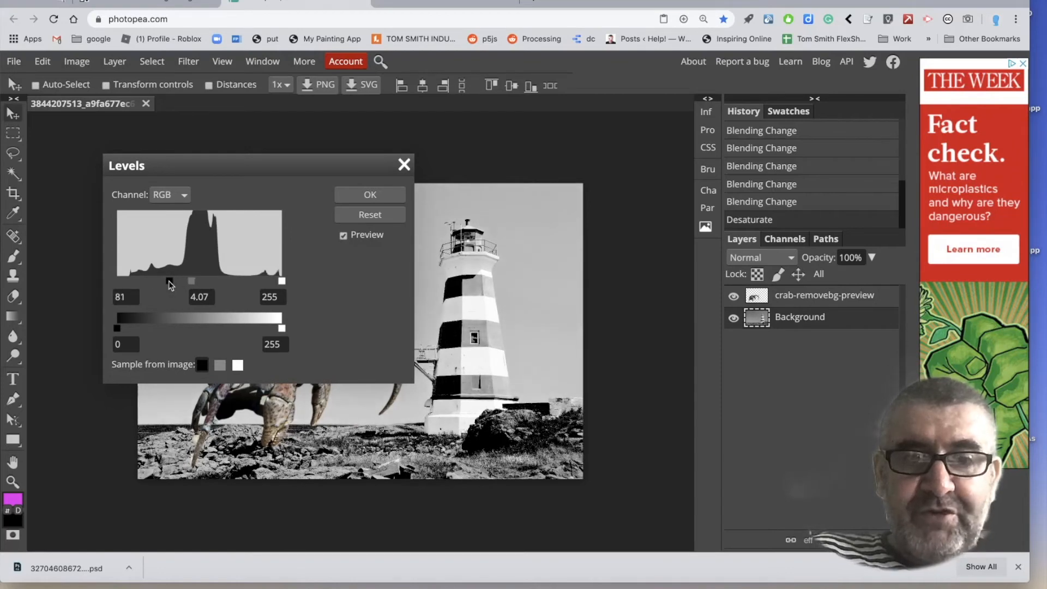
left_click_drag(281, 280, 171, 283)
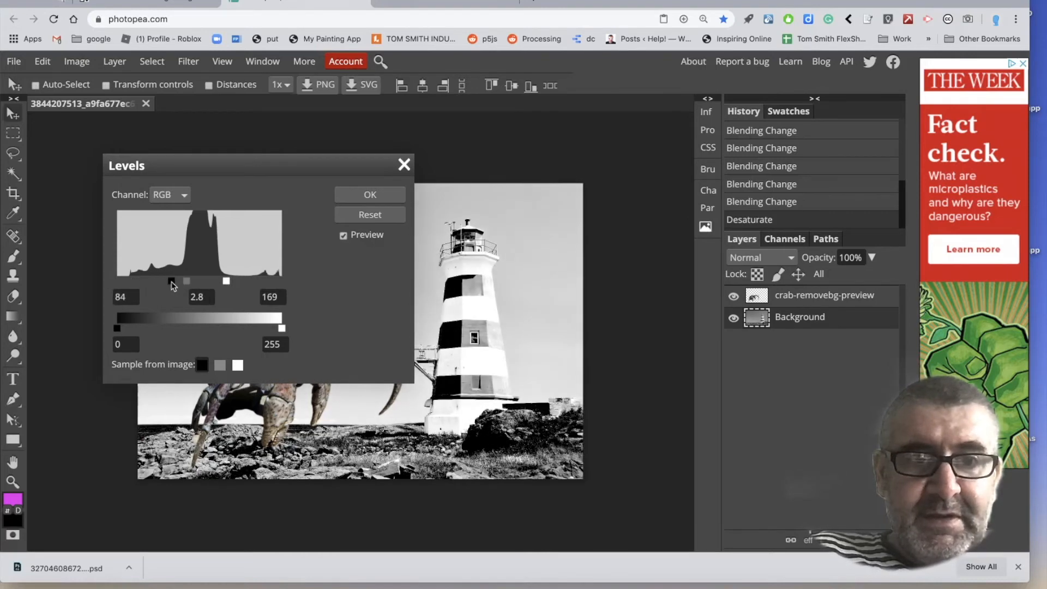
left_click_drag(119, 329, 169, 329)
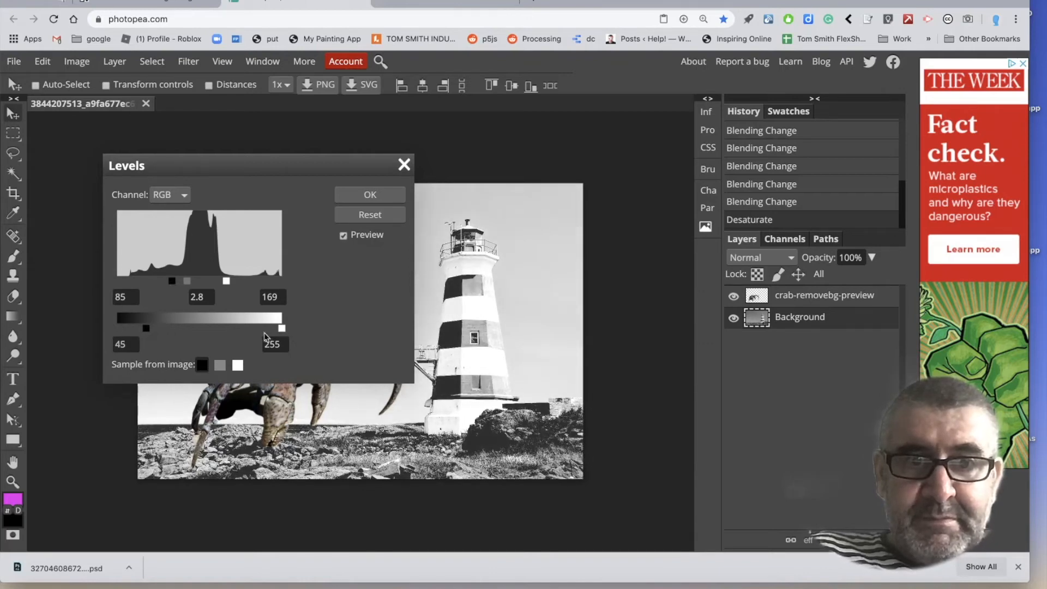
mouse_move(281, 329)
left_mouse_down()
mouse_move(239, 329)
mouse_move(281, 328)
left_mouse_up()
left_click_drag(187, 281, 181, 282)
left_click(352, 197)
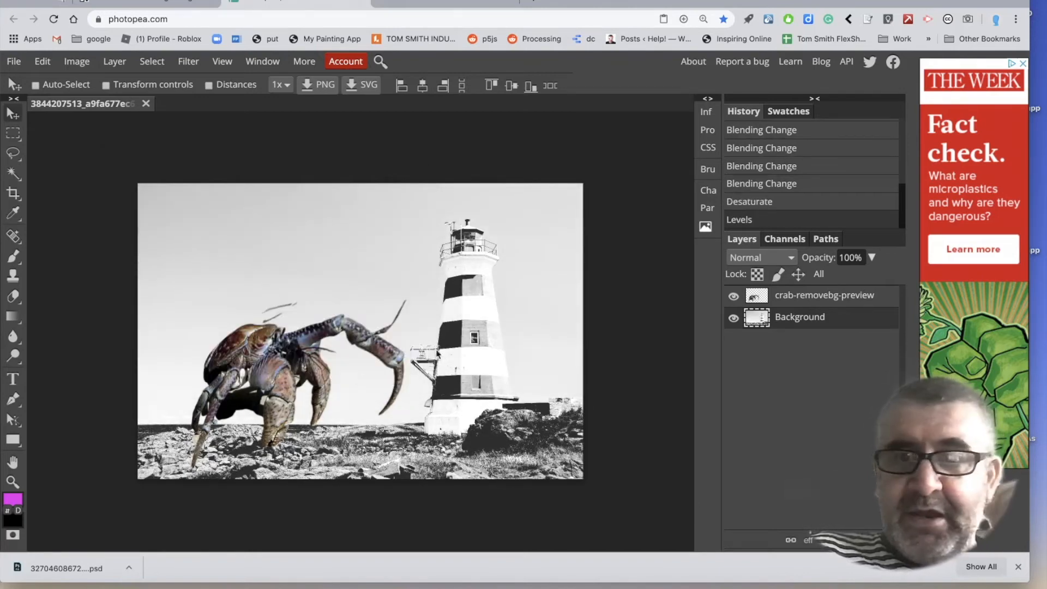
Step: Apply a Threshold adjustment of 119 to the crab layer
left_click(757, 297)
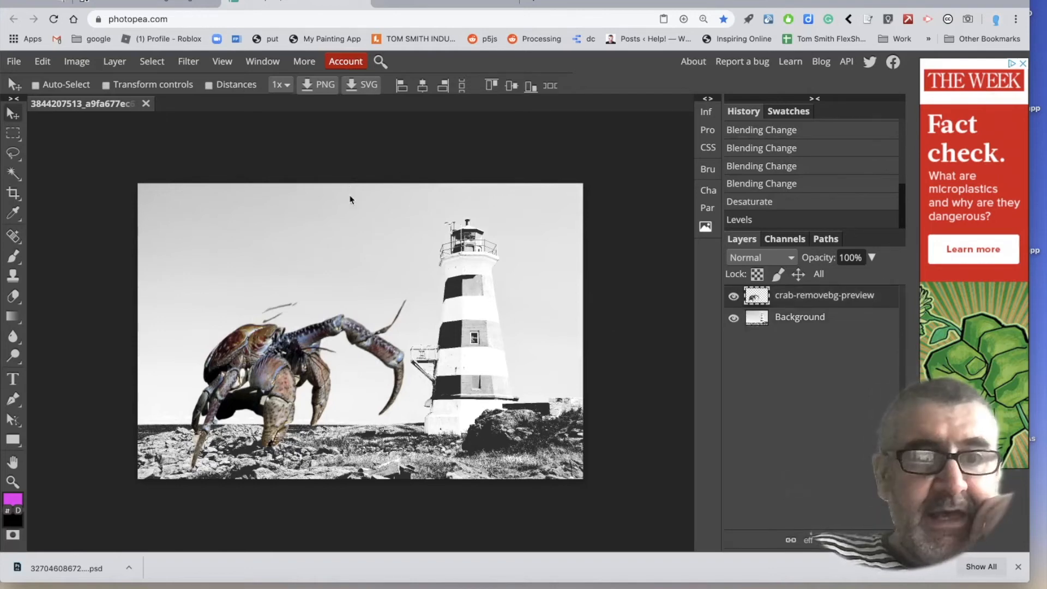
left_click(109, 63)
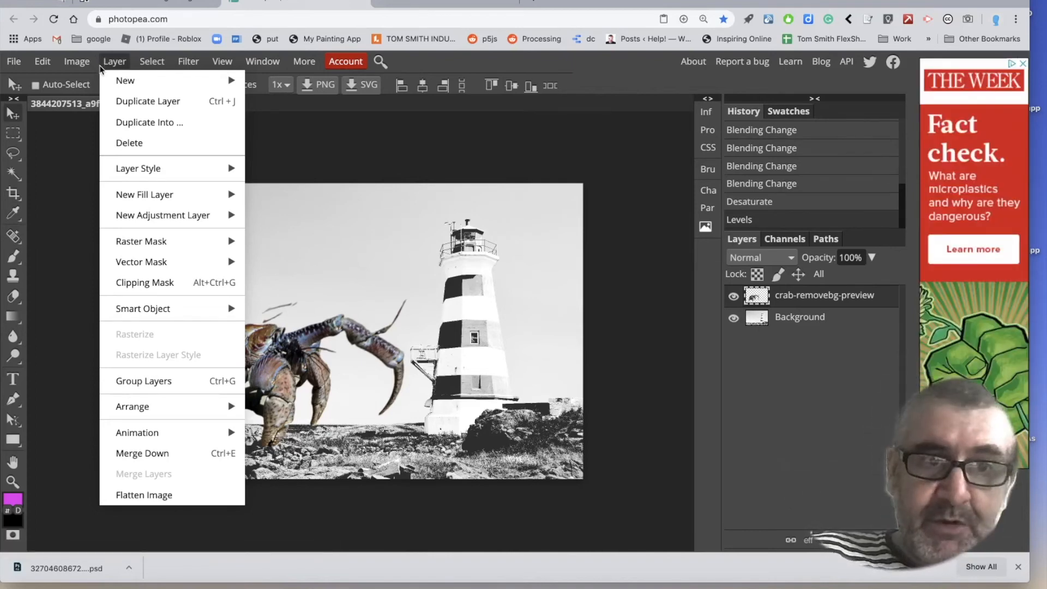
mouse_move(79, 61)
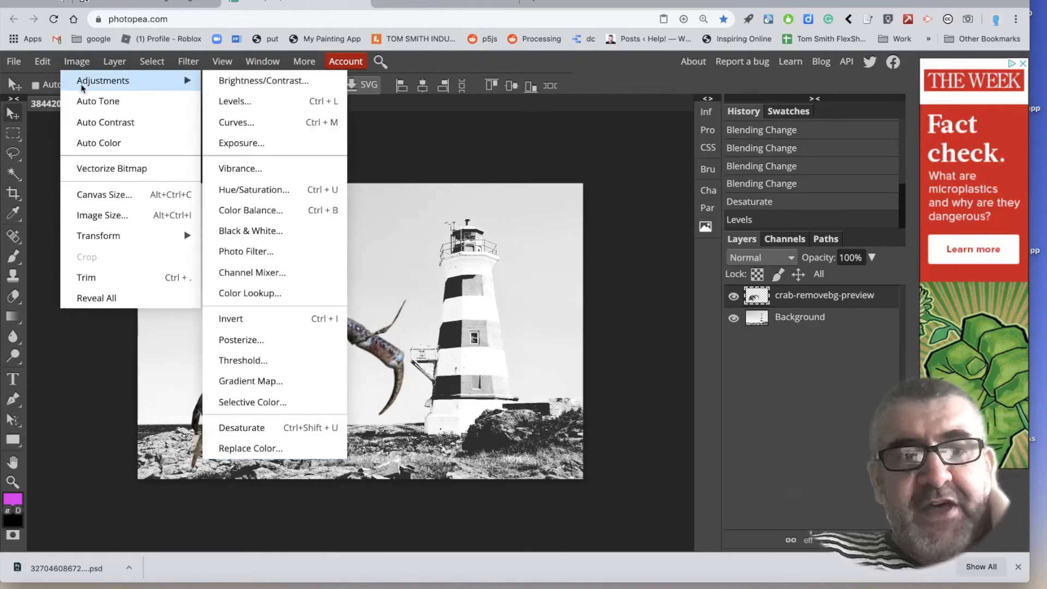
left_click(300, 361)
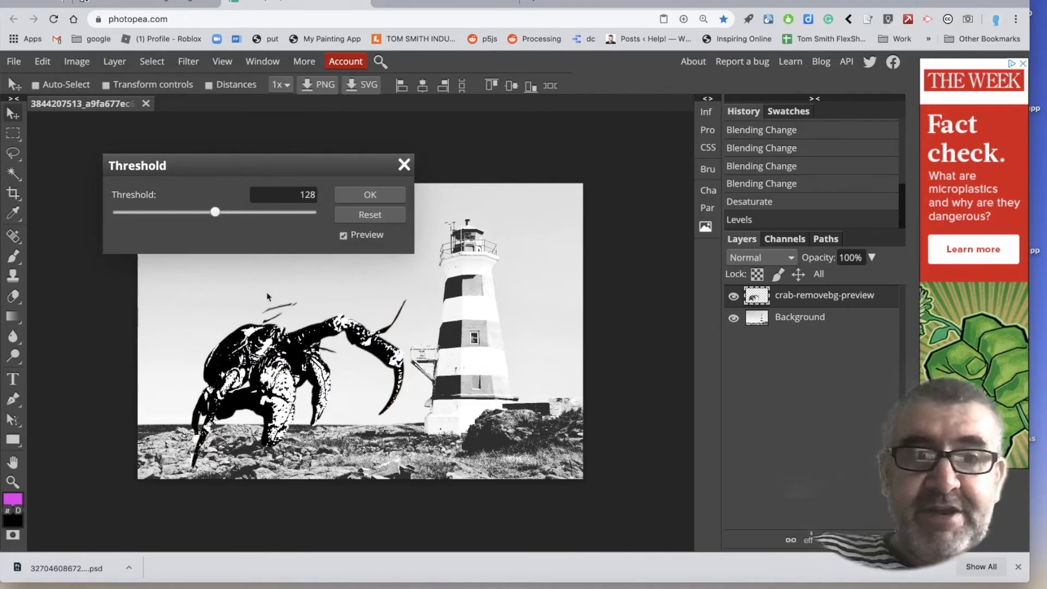
mouse_move(215, 212)
left_mouse_down()
mouse_move(266, 213)
mouse_move(198, 213)
mouse_move(208, 212)
left_mouse_up()
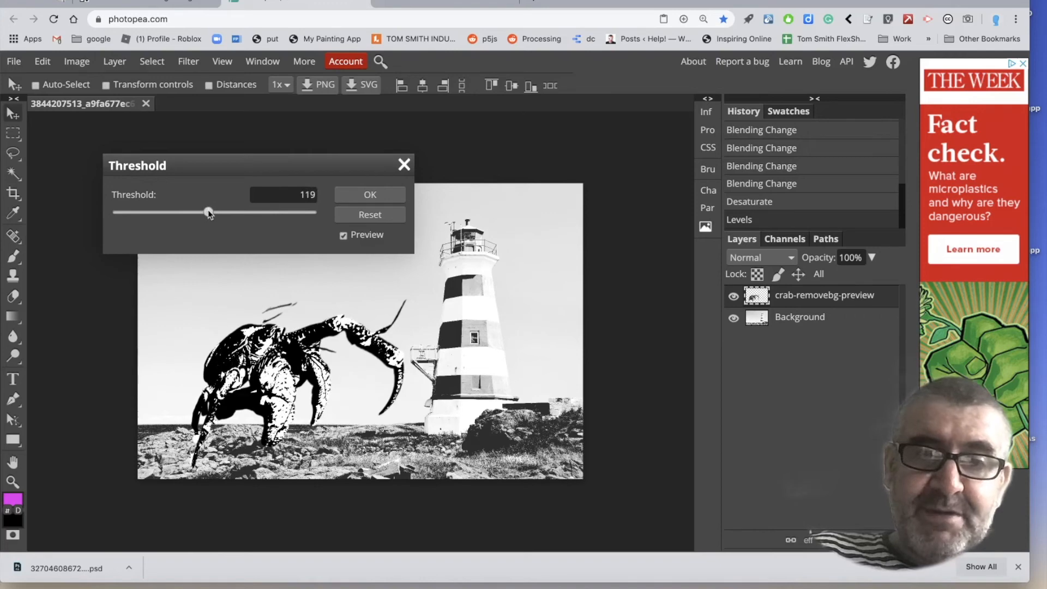
left_click(363, 198)
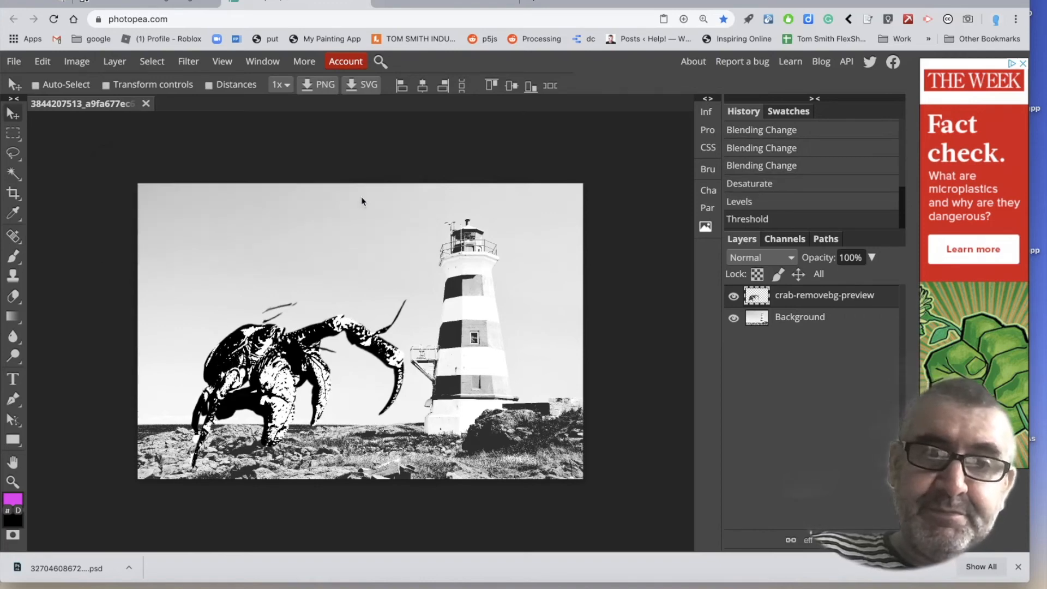
Step: Apply a Threshold adjustment of 200 to the Background layer
left_click(774, 319)
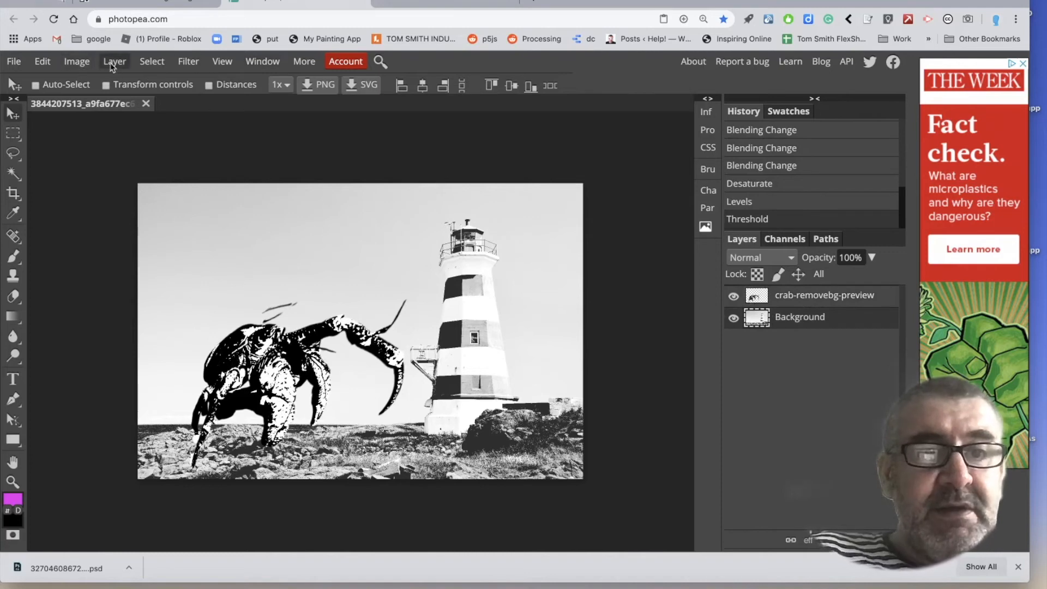
left_click(77, 61)
mouse_move(85, 86)
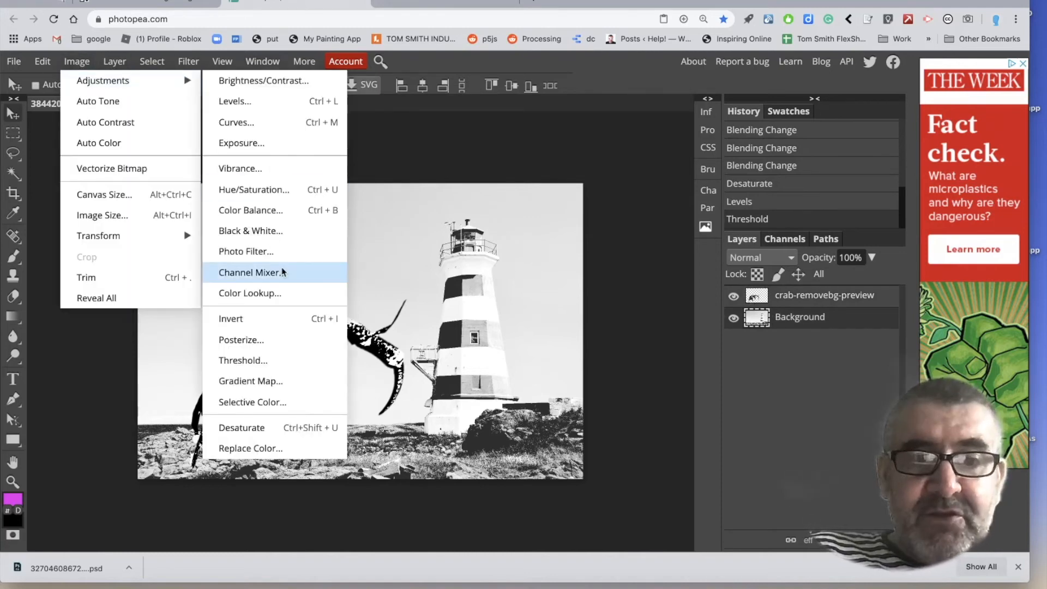
left_click(273, 361)
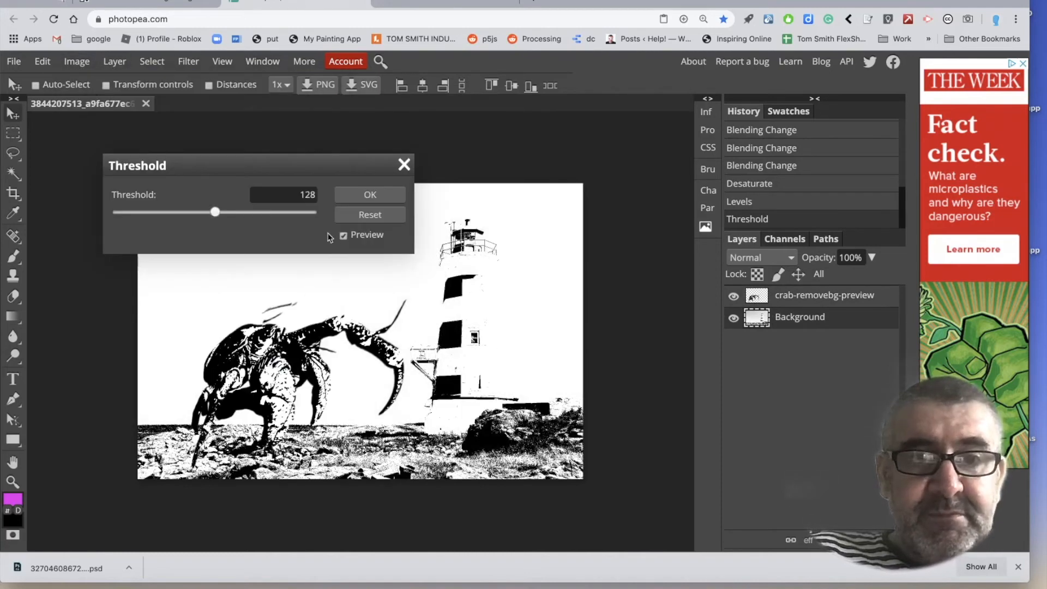
left_click_drag(216, 213, 271, 217)
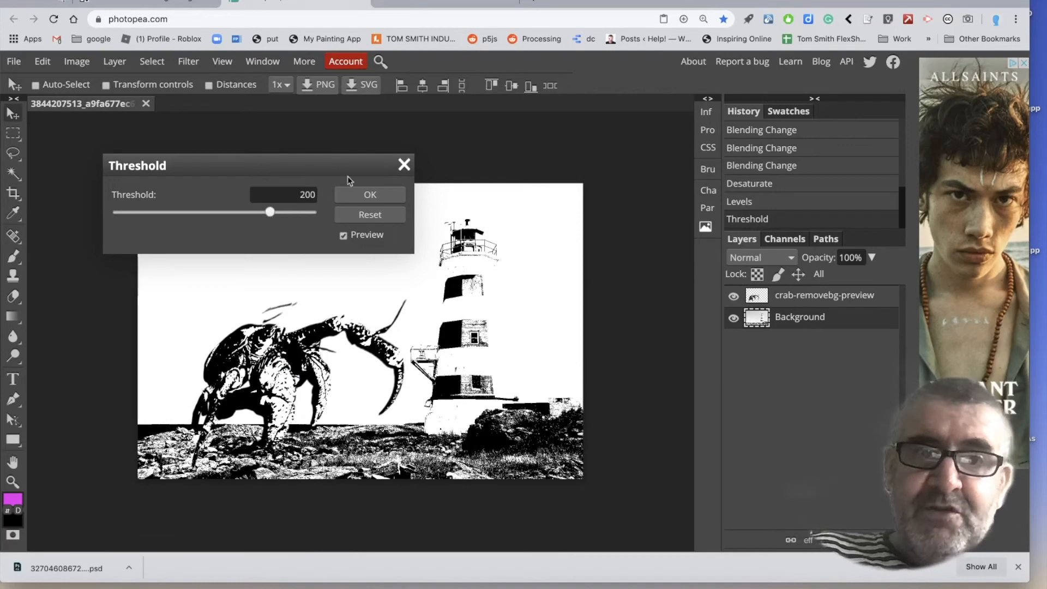
left_click(376, 197)
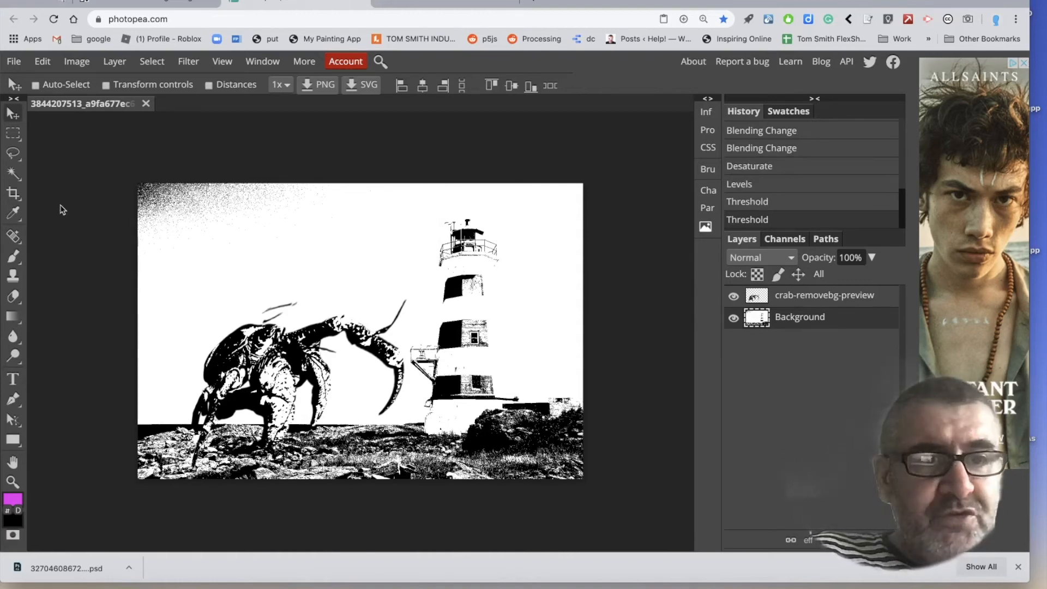
Step: Clear the speckled sky in the picture's upper-left corner of the Background layer using two rectangular selections, and deselect
left_click(14, 135)
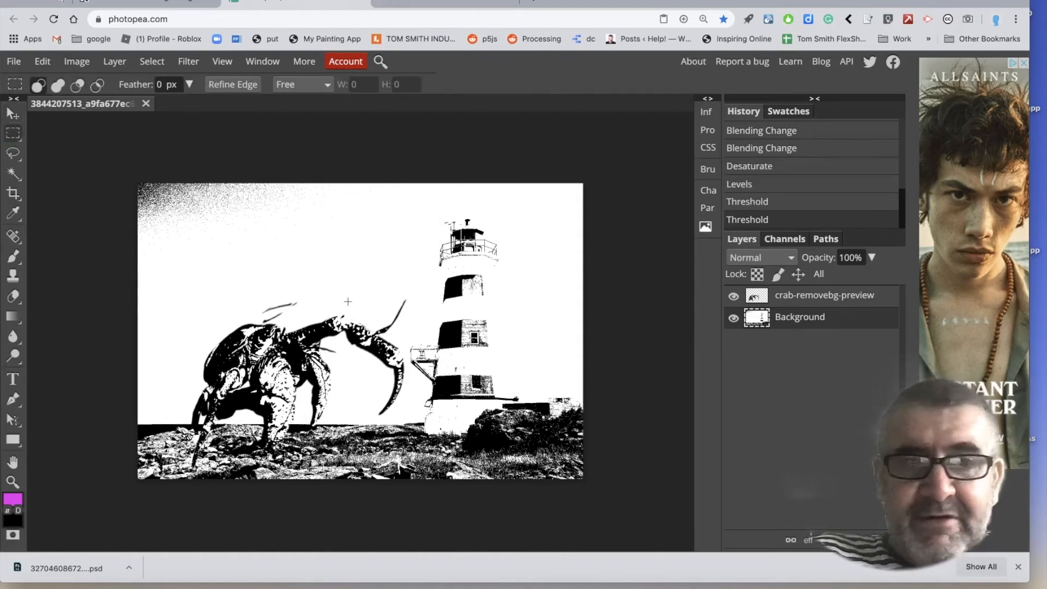
mouse_move(141, 268)
left_mouse_down()
mouse_move(354, 232)
mouse_move(334, 146)
left_mouse_up()
key("Delete")
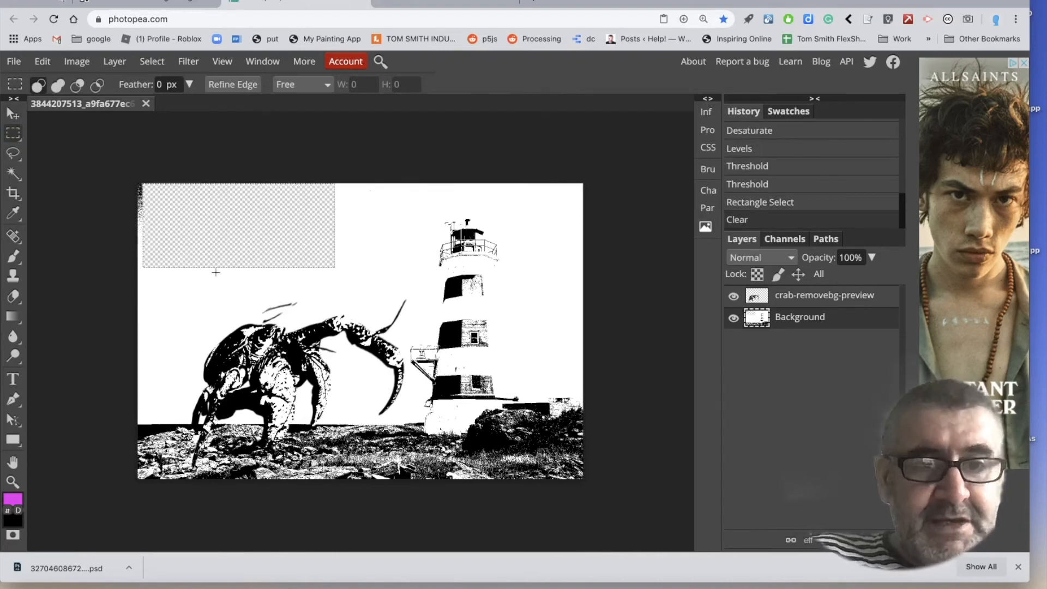
left_click(178, 282)
left_click_drag(178, 282, 123, 158)
key("Delete")
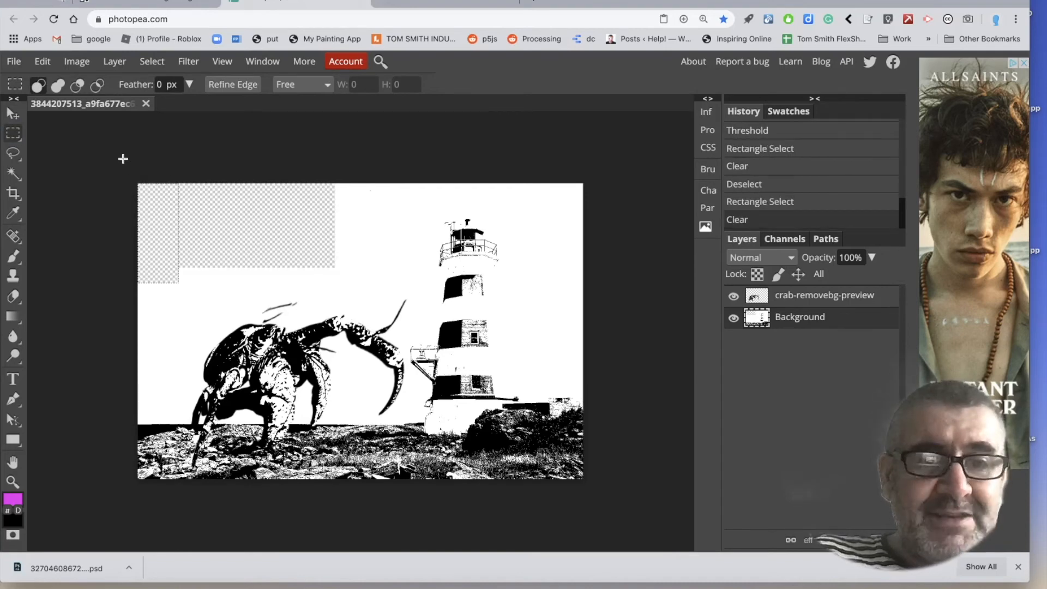
left_click(236, 246)
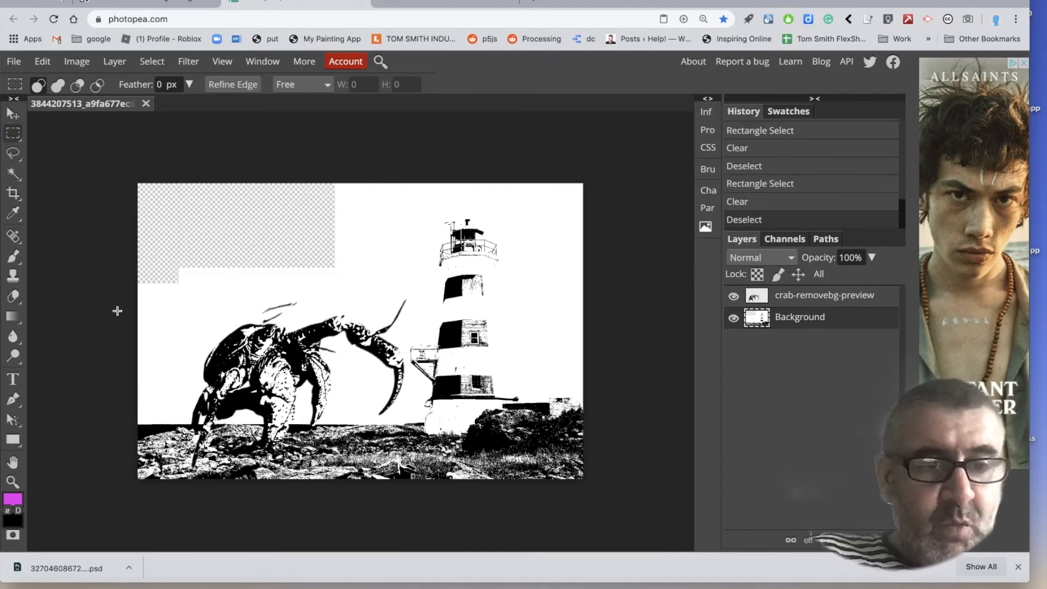
Step: Set the foreground colour to white (ffffff) and fill the cleared sky area of the Background layer with the Paint Bucket
left_click(14, 502)
left_click_drag(131, 204, 107, 183)
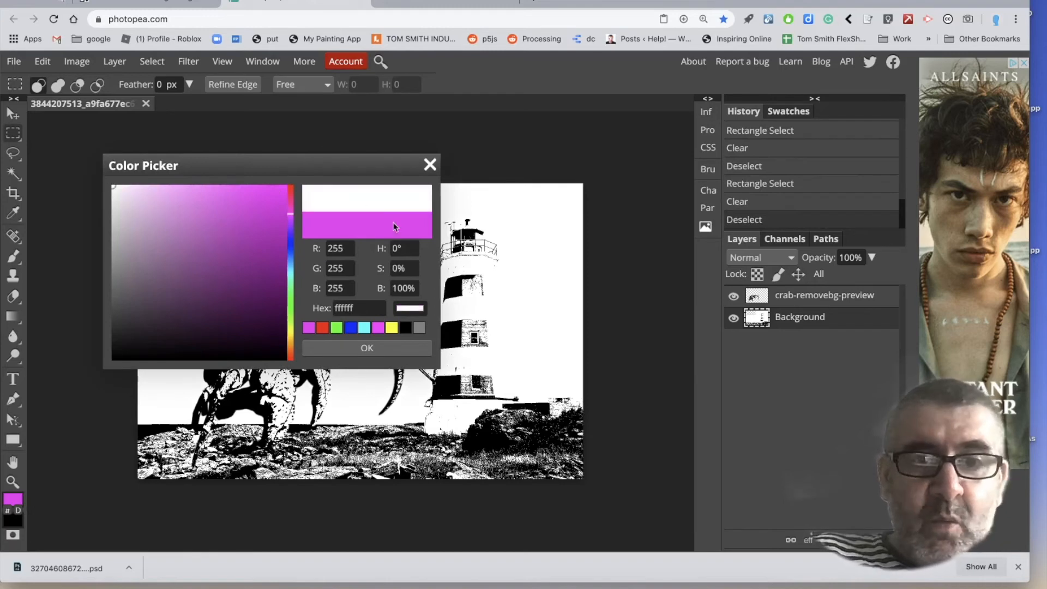
left_click(367, 348)
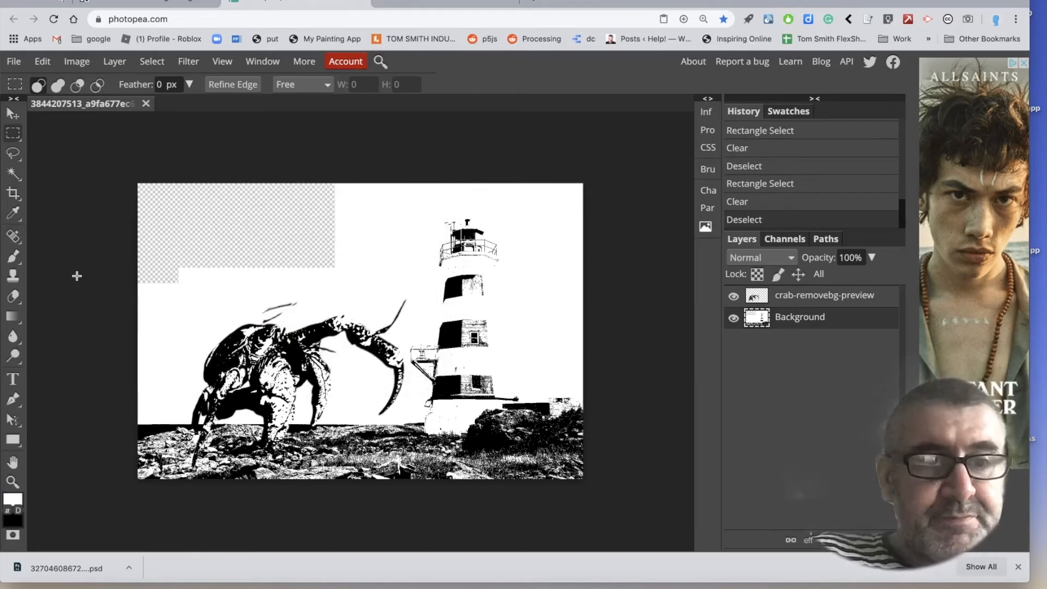
right_click(11, 320)
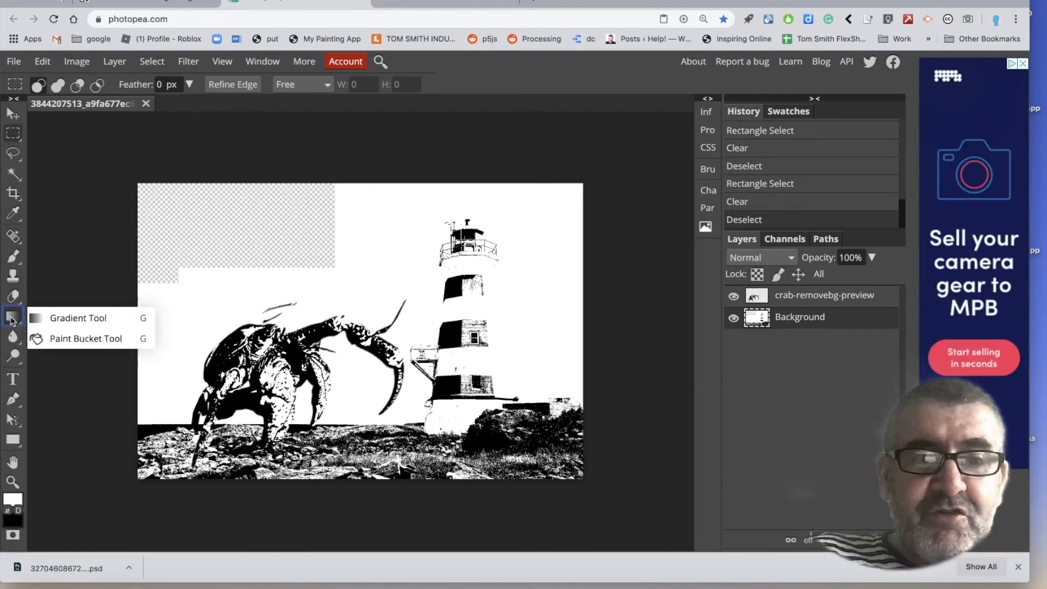
left_click(53, 339)
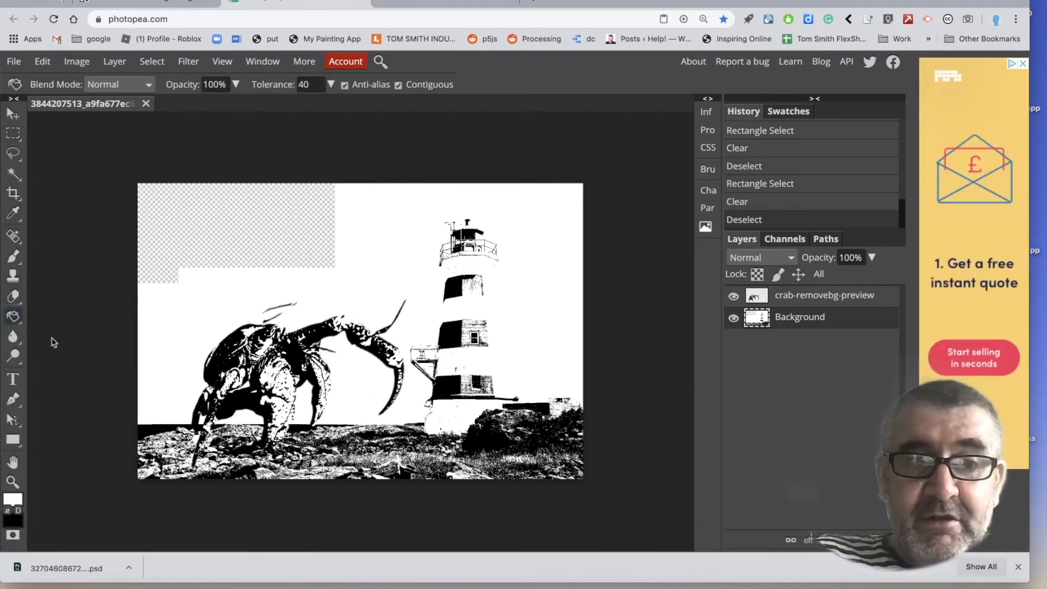
left_click(207, 243)
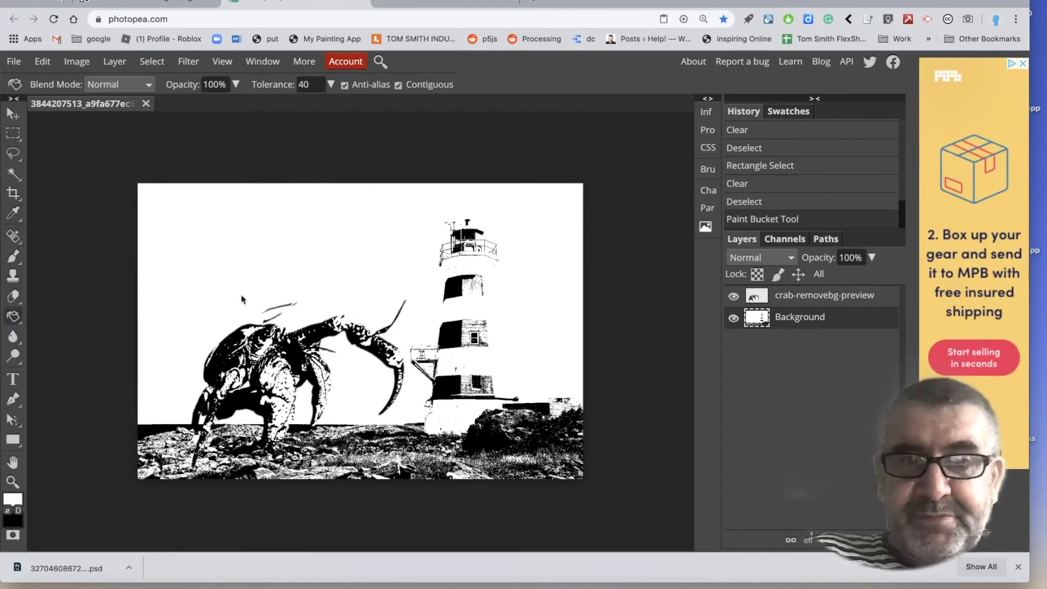
left_click(12, 155)
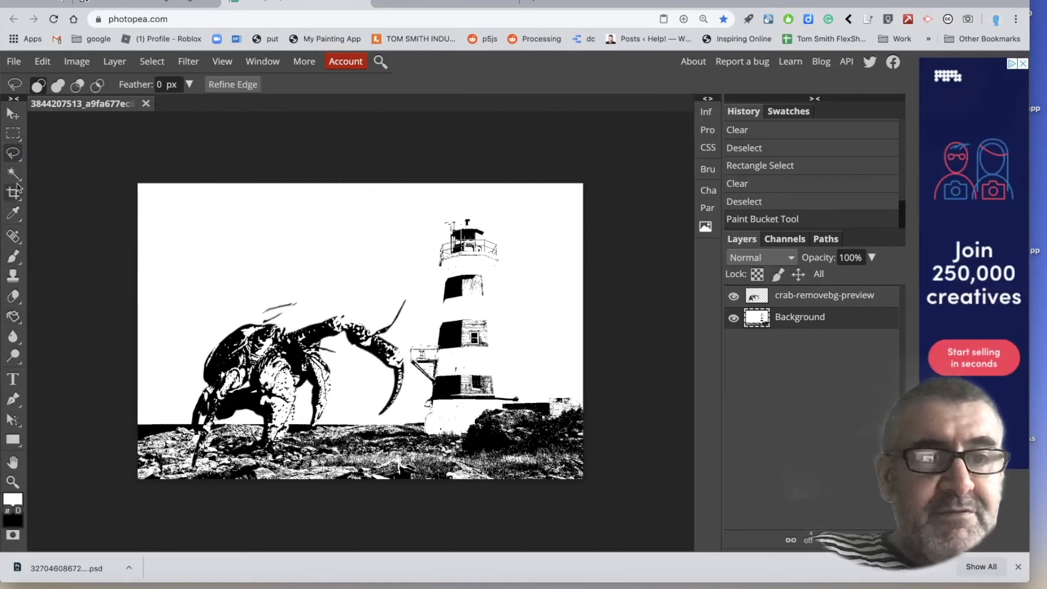
left_click(13, 134)
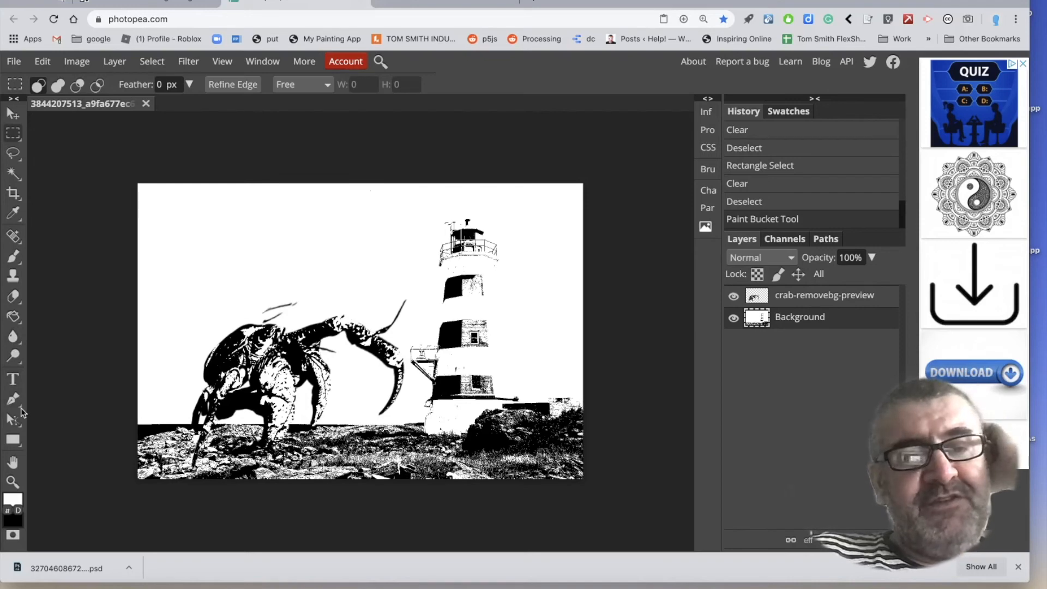
Step: Add a text box in the sky above the crab reading "HELP!" with a 150 px font size
left_click(12, 379)
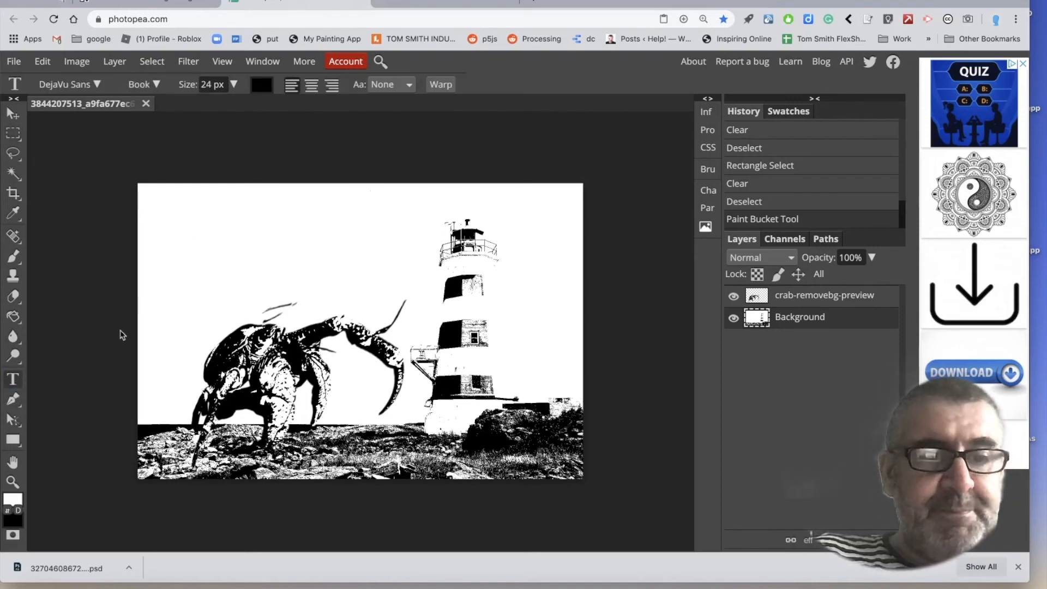
left_click_drag(166, 206, 403, 295)
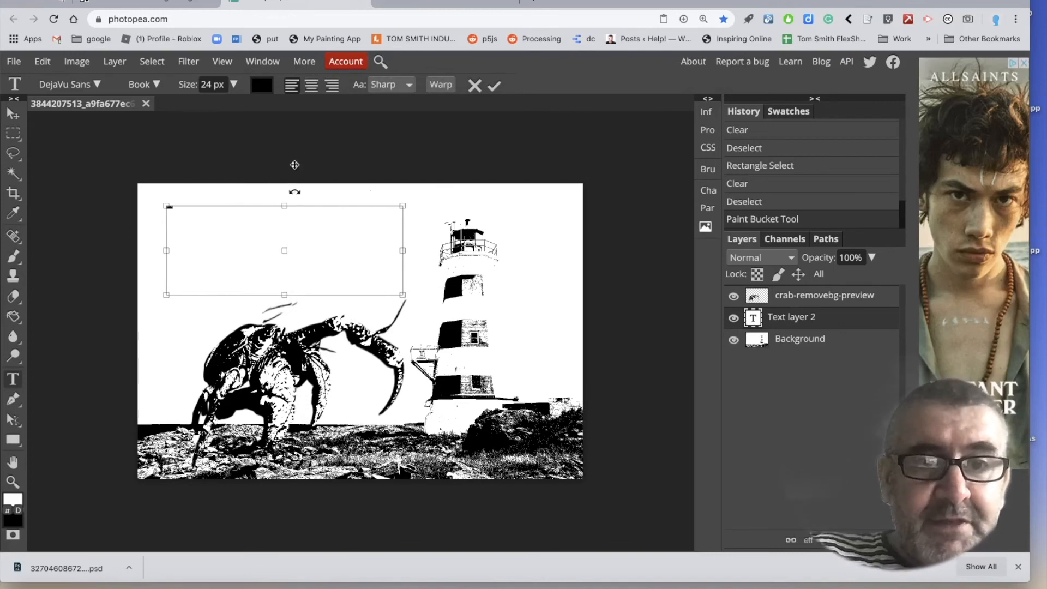
left_click(233, 85)
left_click_drag(209, 107, 240, 107)
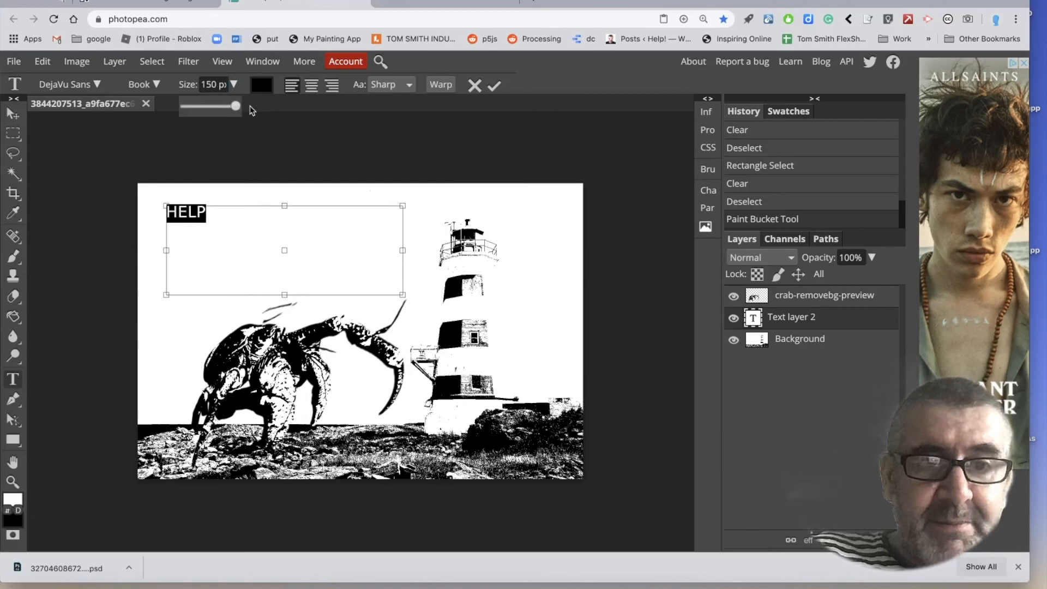
left_click(214, 215)
type("!")
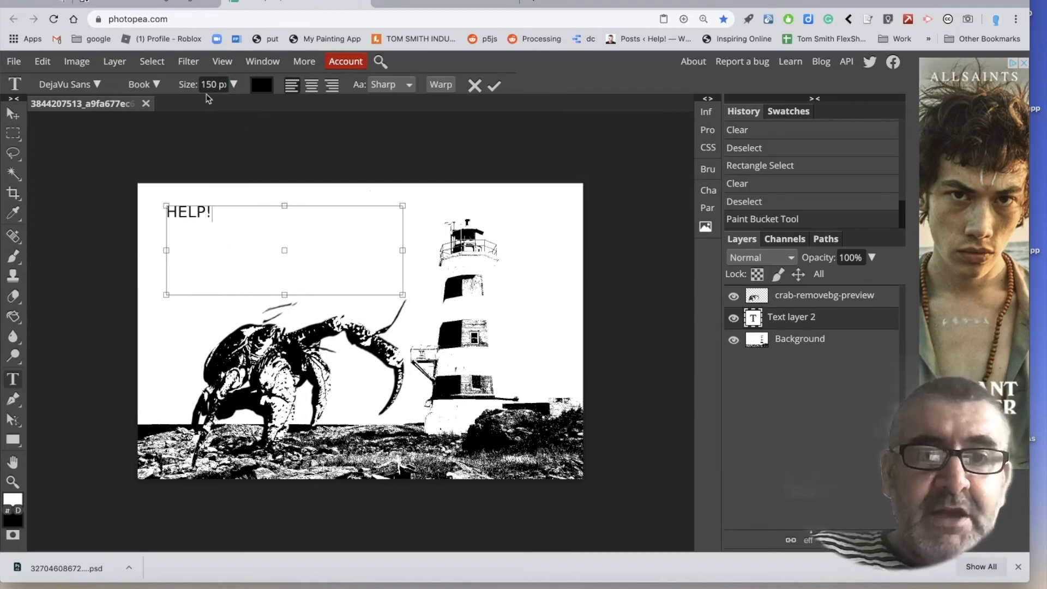
Step: Try to give the HELP! text a 600 px size and the Condensed Bold Oblique style without selecting its characters
left_click(220, 84)
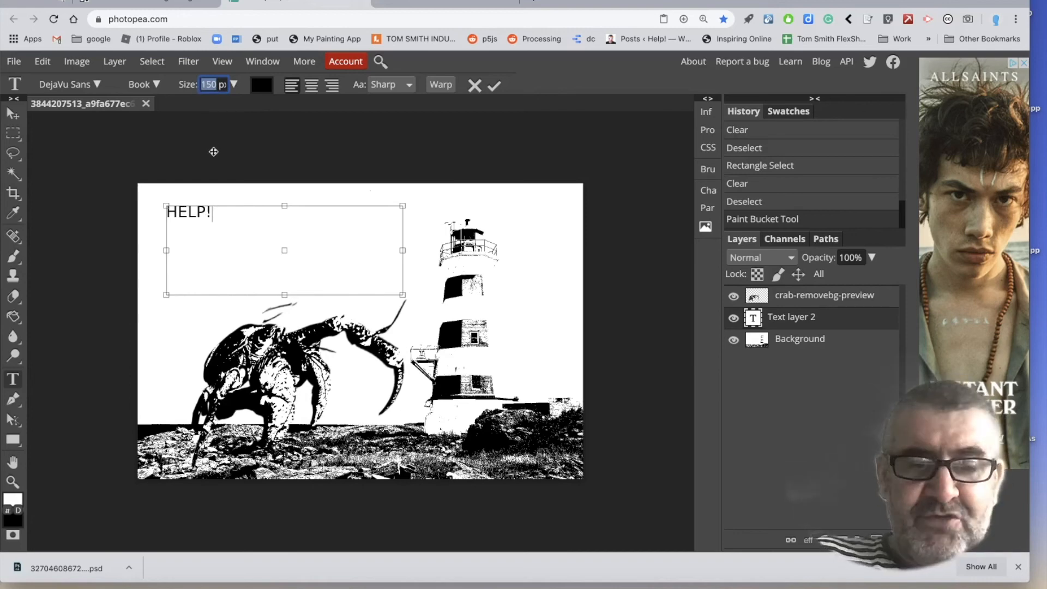
type("600")
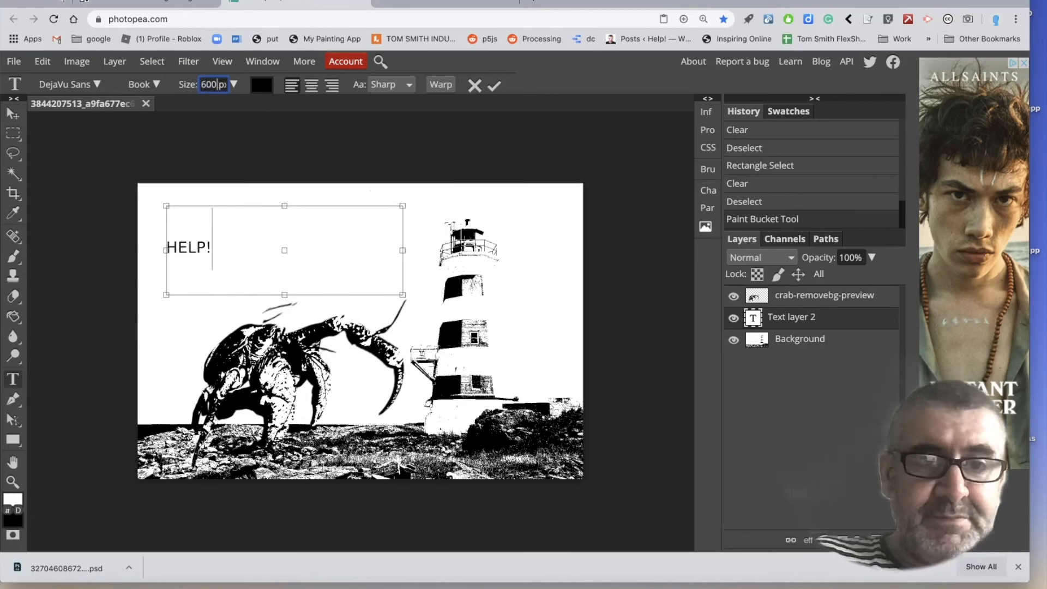
key("Return")
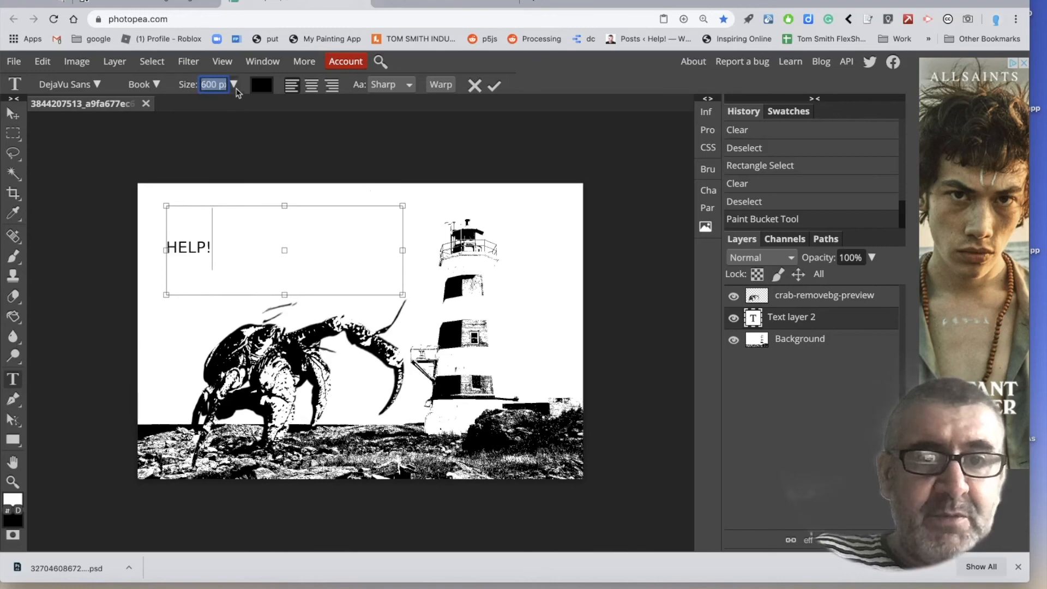
left_click(234, 85)
left_click(211, 84)
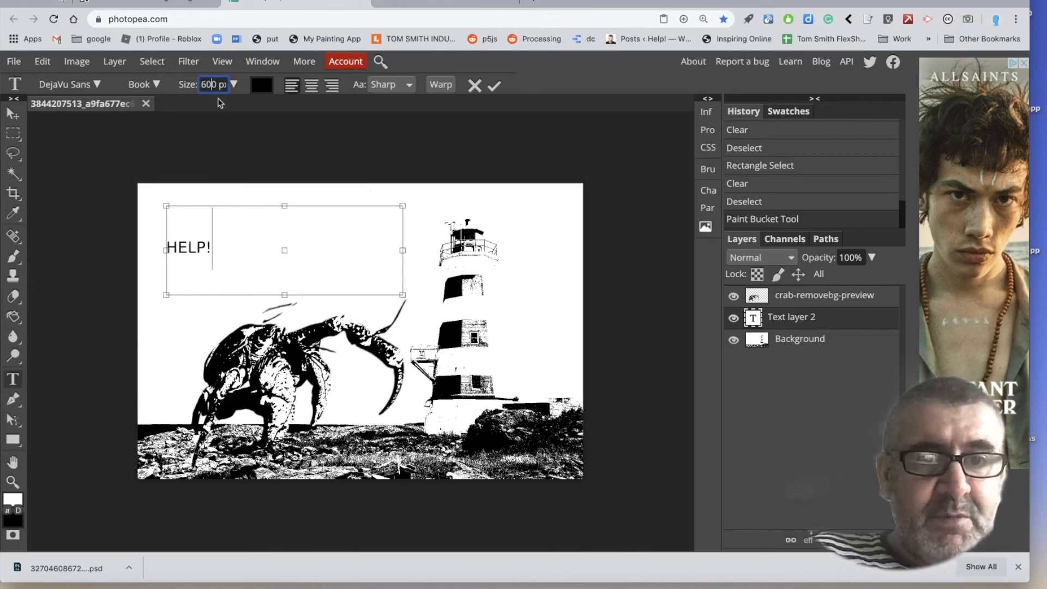
left_click(209, 246)
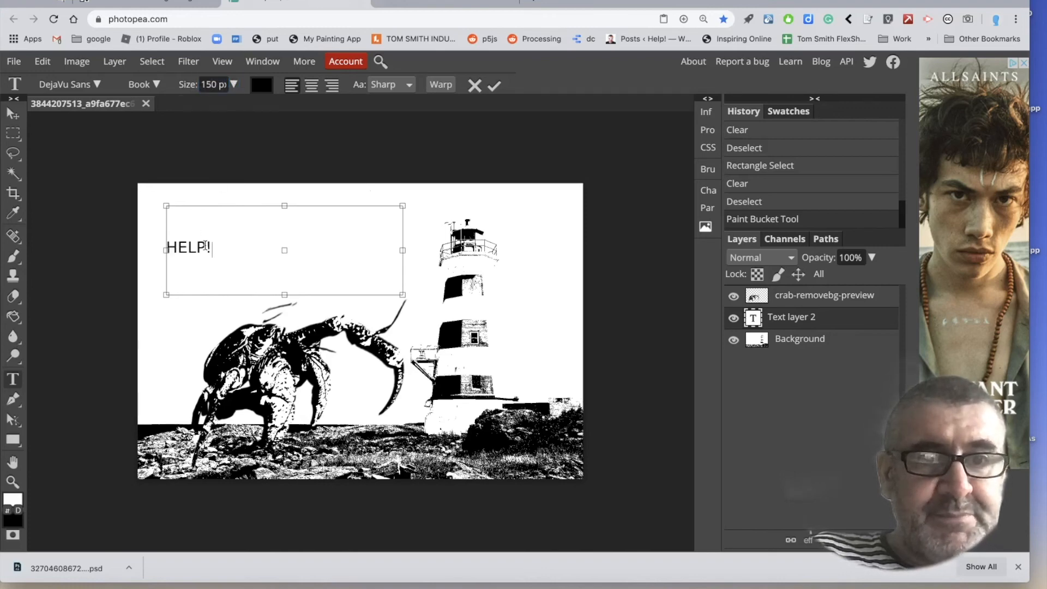
left_click(154, 85)
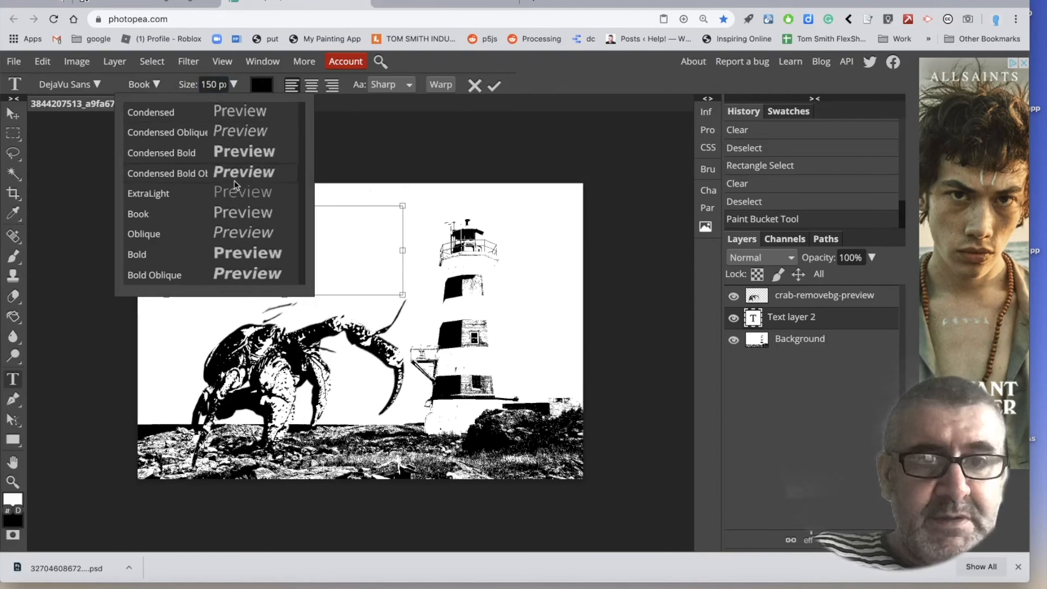
left_click(234, 176)
Step: Select all the characters of the HELP! text and set their size to 600 px
left_click_drag(212, 214, 159, 211)
double_click(213, 84)
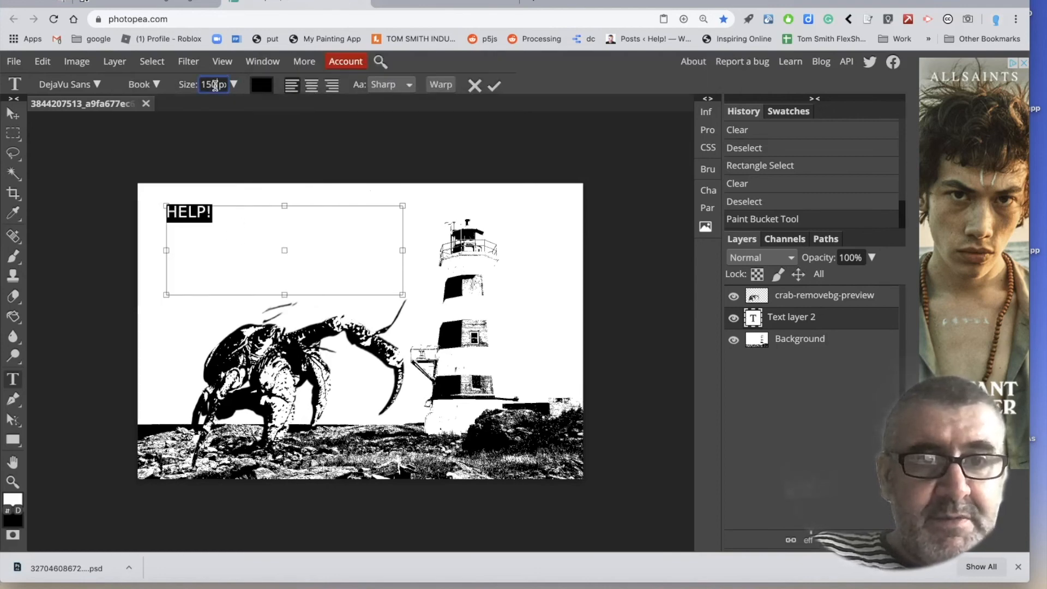
type("600")
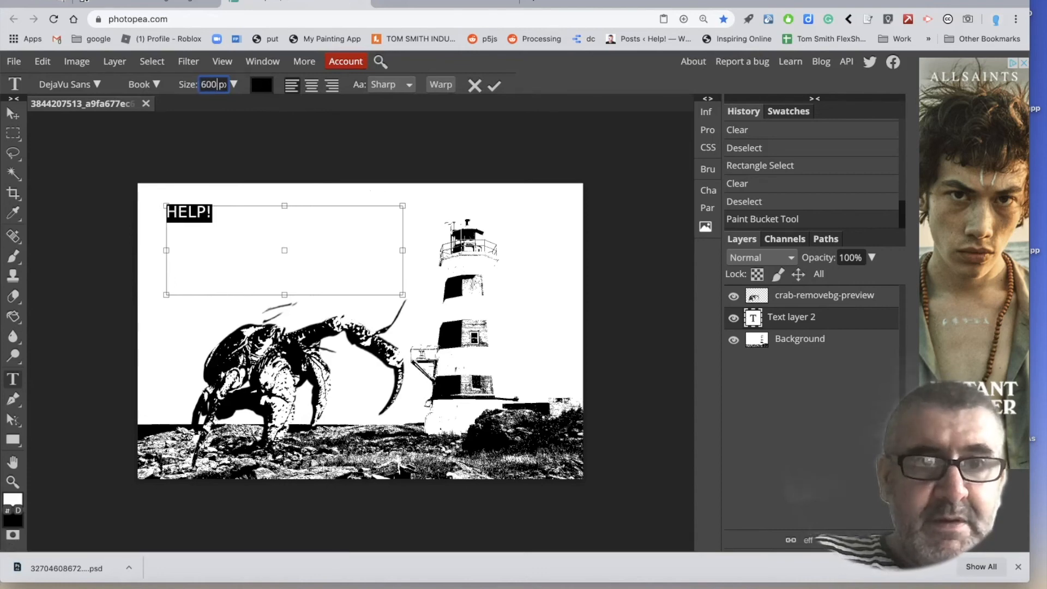
key("Return")
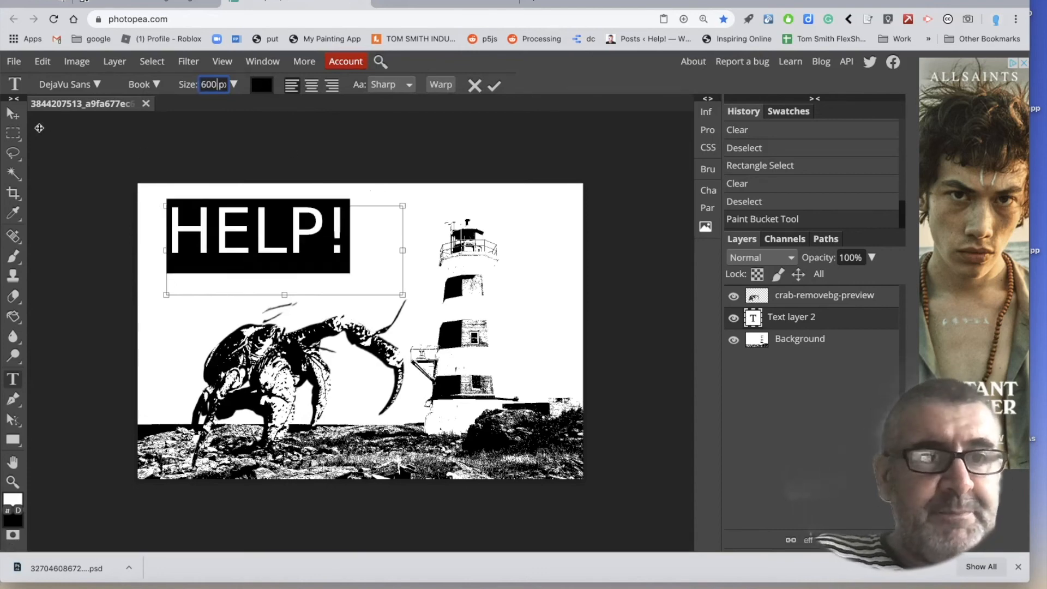
Step: Change the font of the HELP! text to Destroy and commit the text layer
left_click(156, 84)
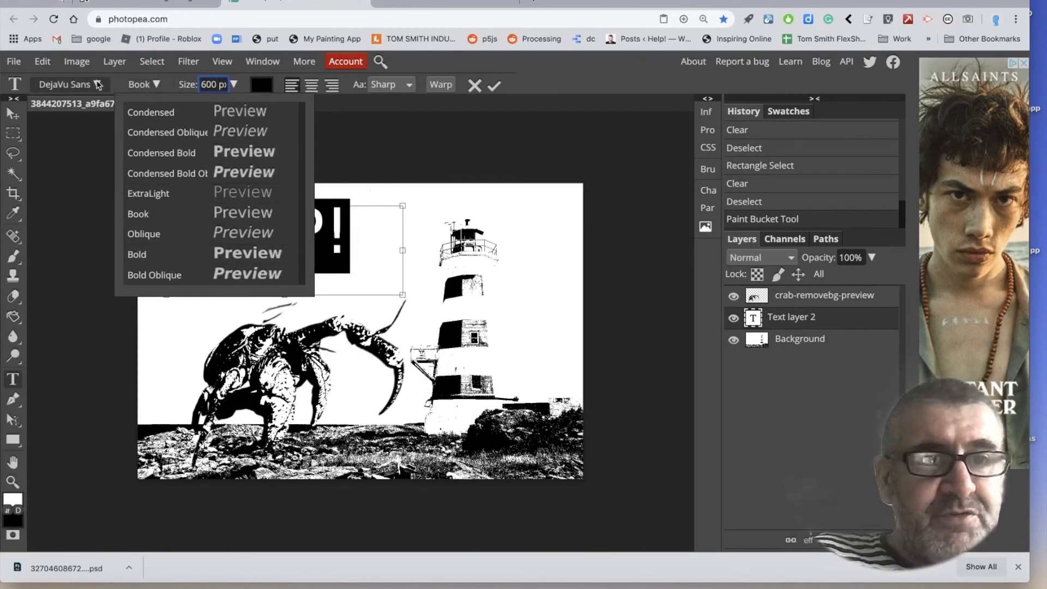
left_click(98, 85)
left_click(98, 84)
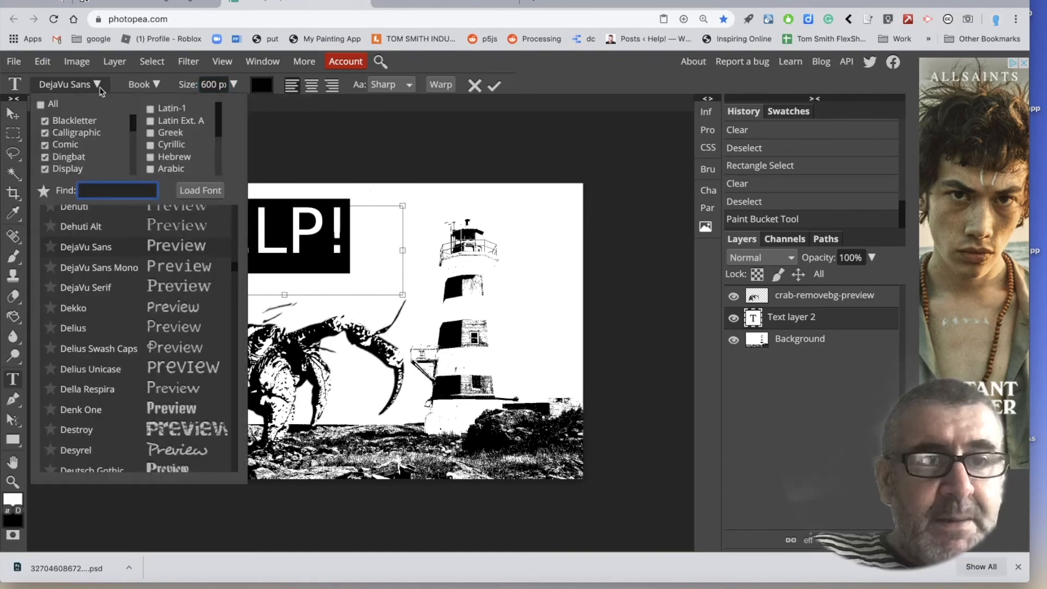
left_click(183, 428)
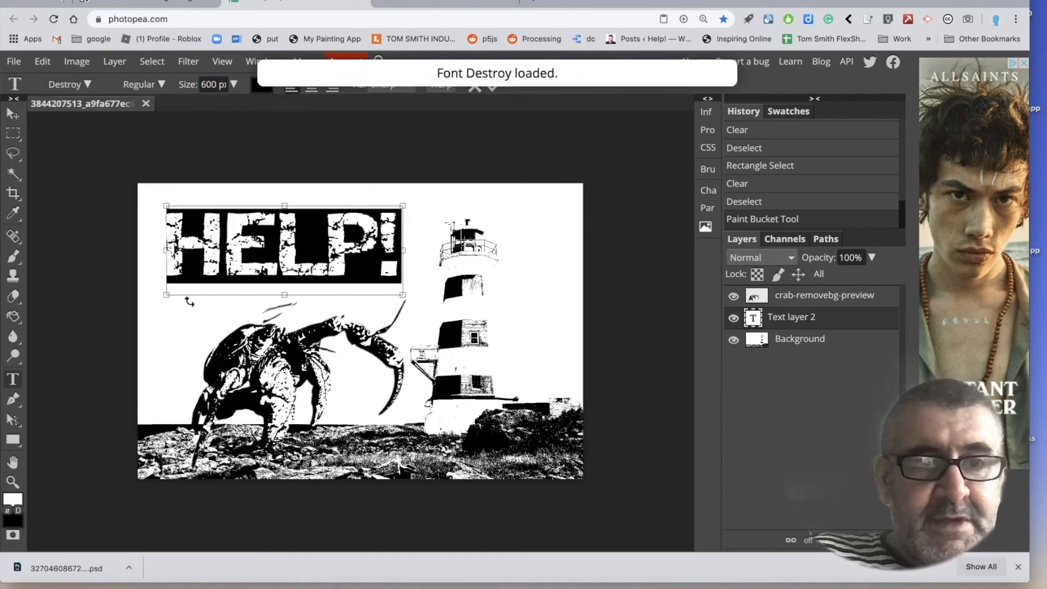
left_click(10, 114)
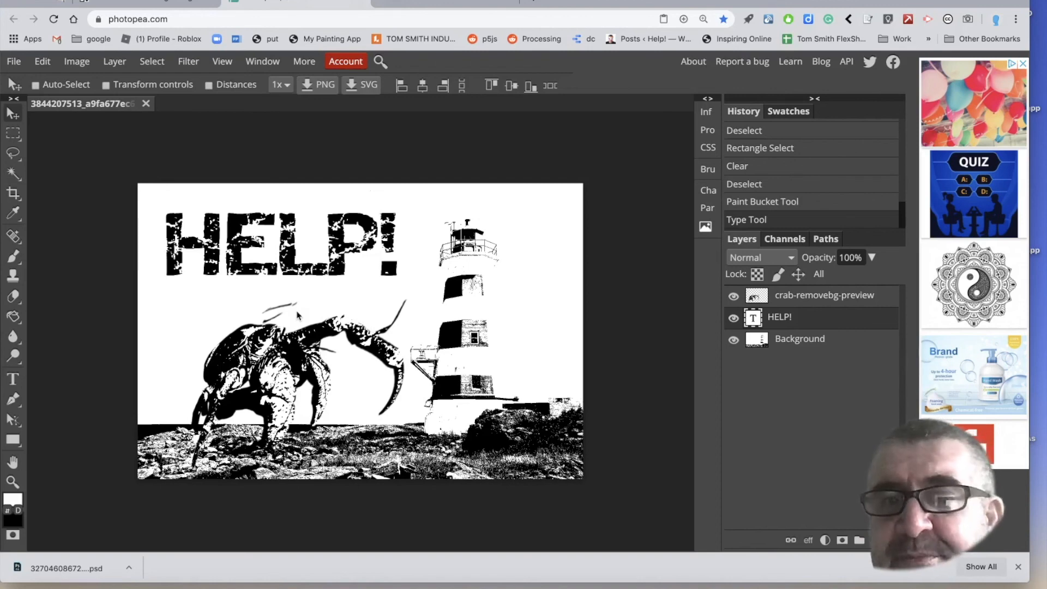
Step: Save the montage with its layers as a PSD file
left_click(21, 62)
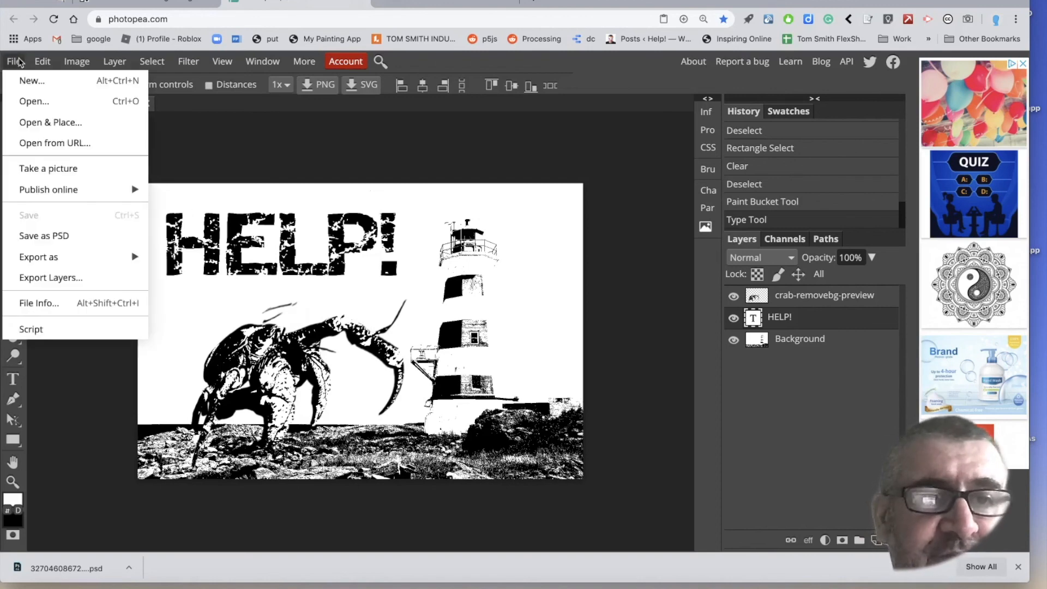
left_click(54, 236)
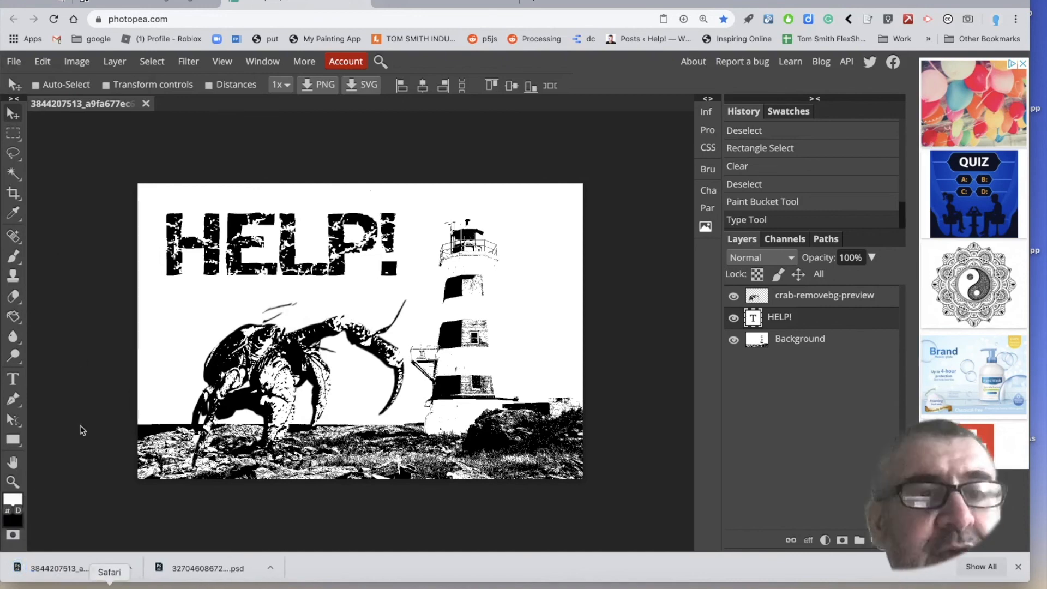
Step: Export the montage as a PNG 1000 px wide, check the saved image in the preview window, and return to the editor
left_click(14, 61)
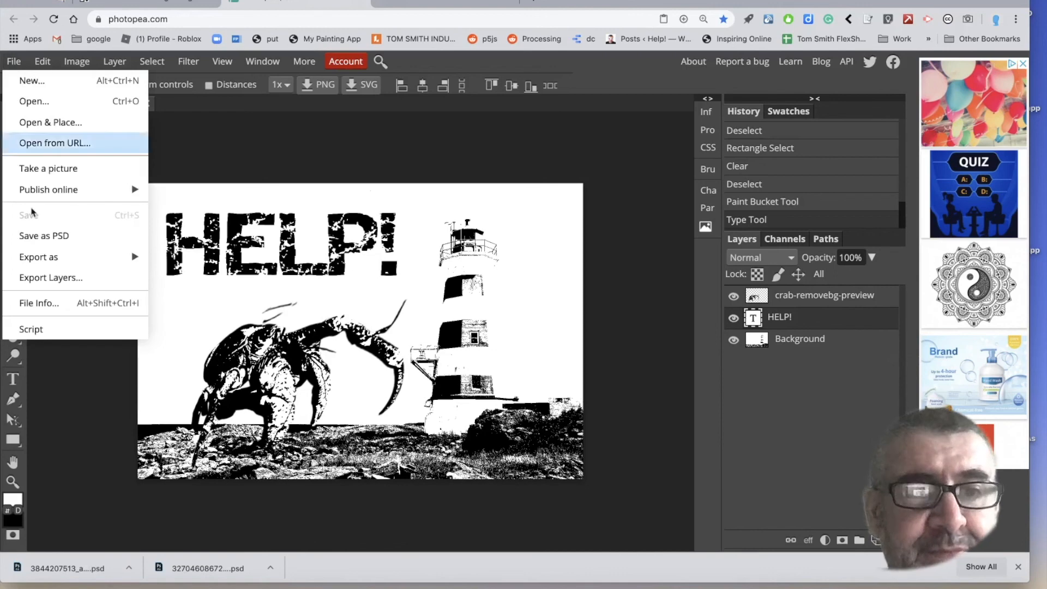
mouse_move(35, 260)
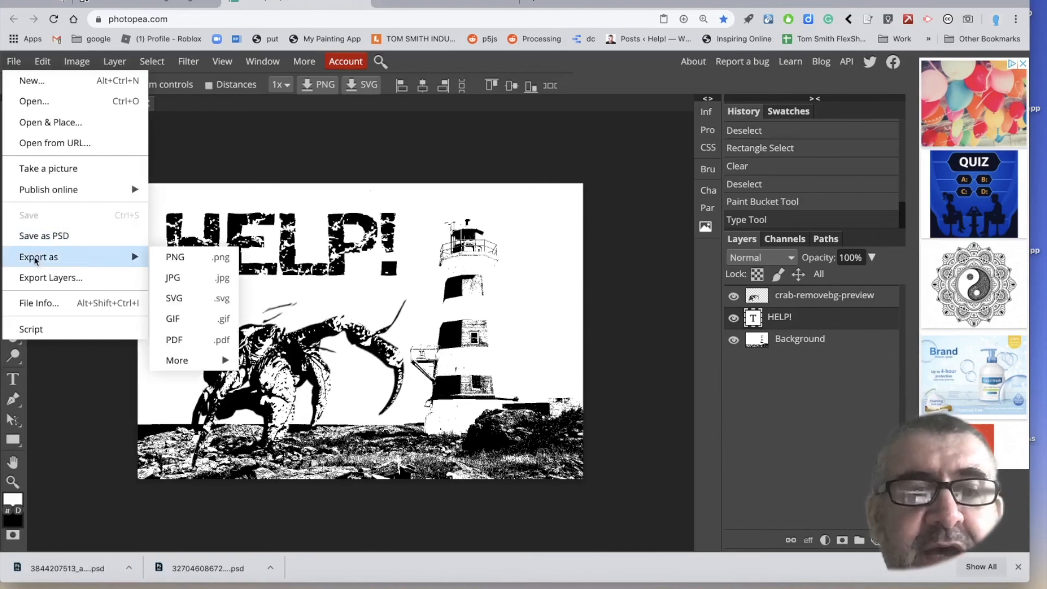
left_click(175, 261)
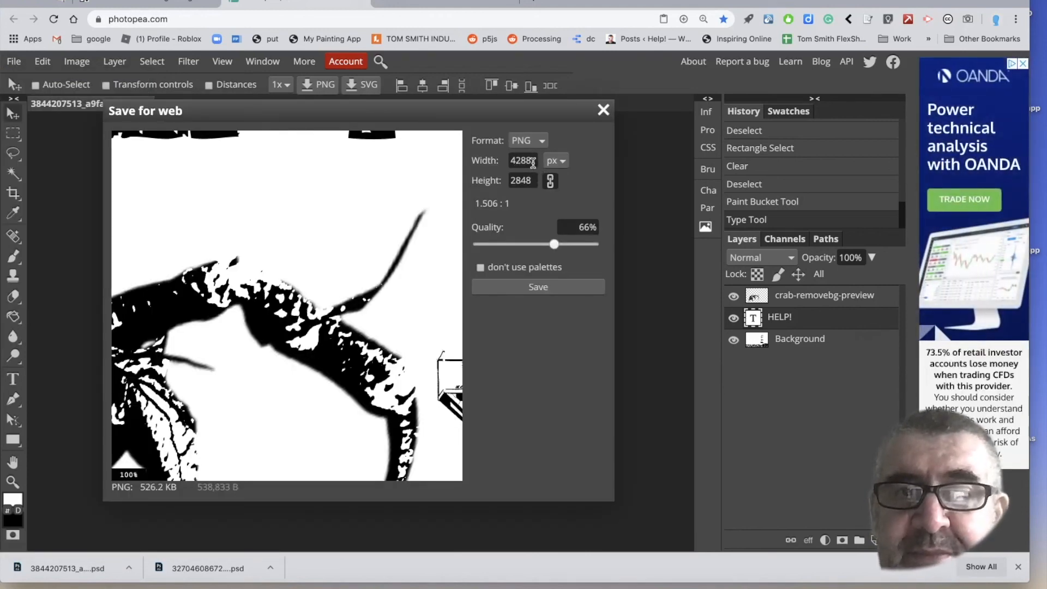
double_click(533, 161)
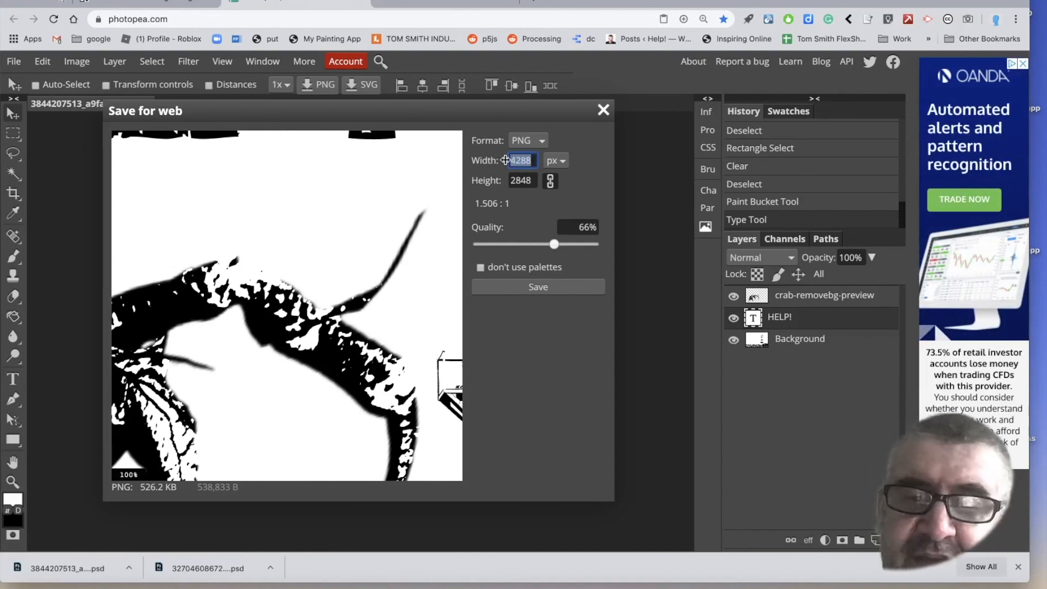
type("1000")
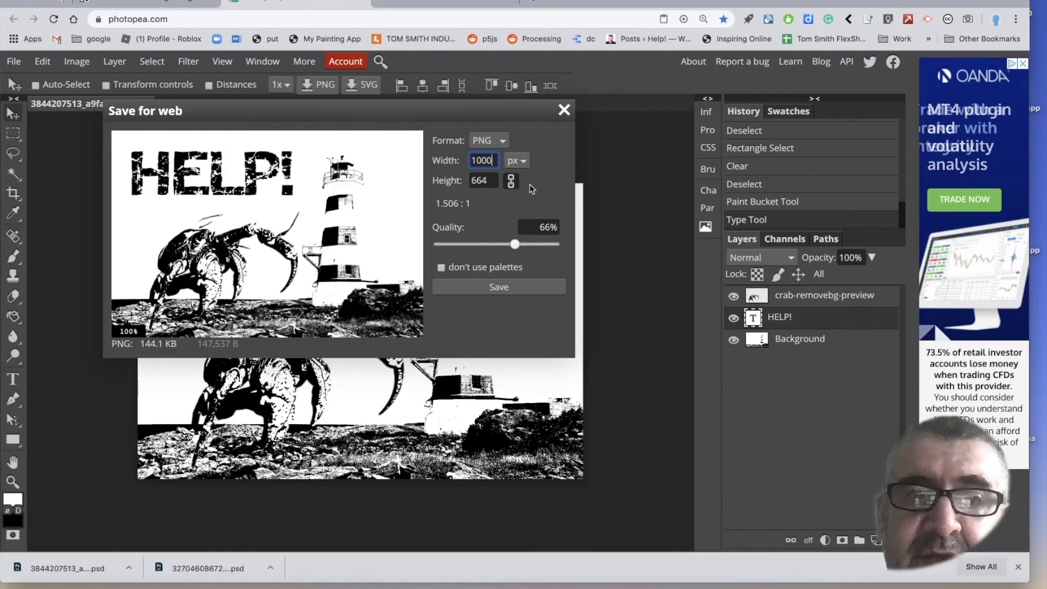
left_click(506, 293)
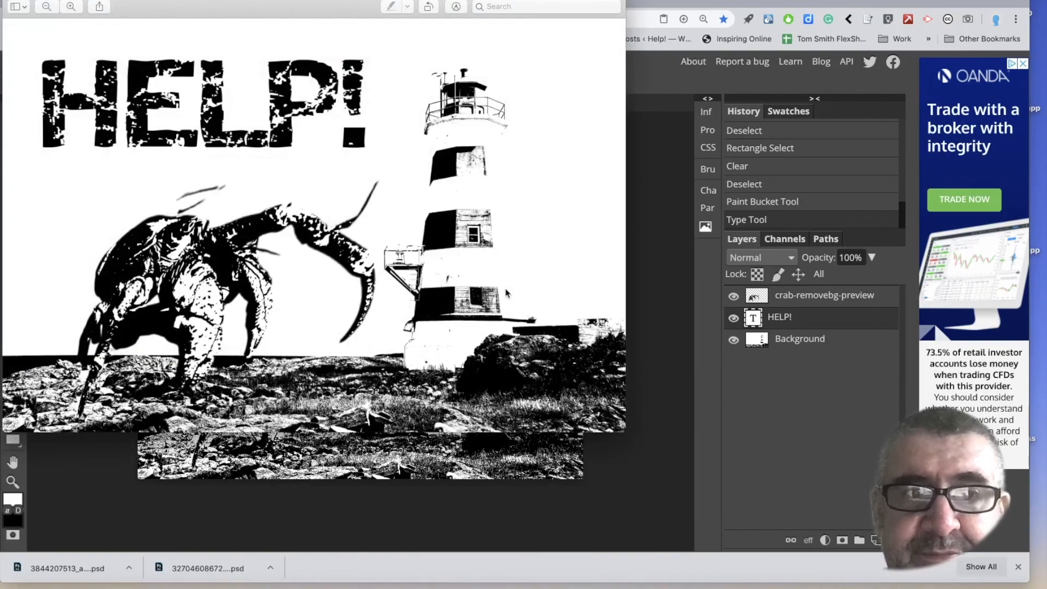
left_click_drag(278, 8, 503, 64)
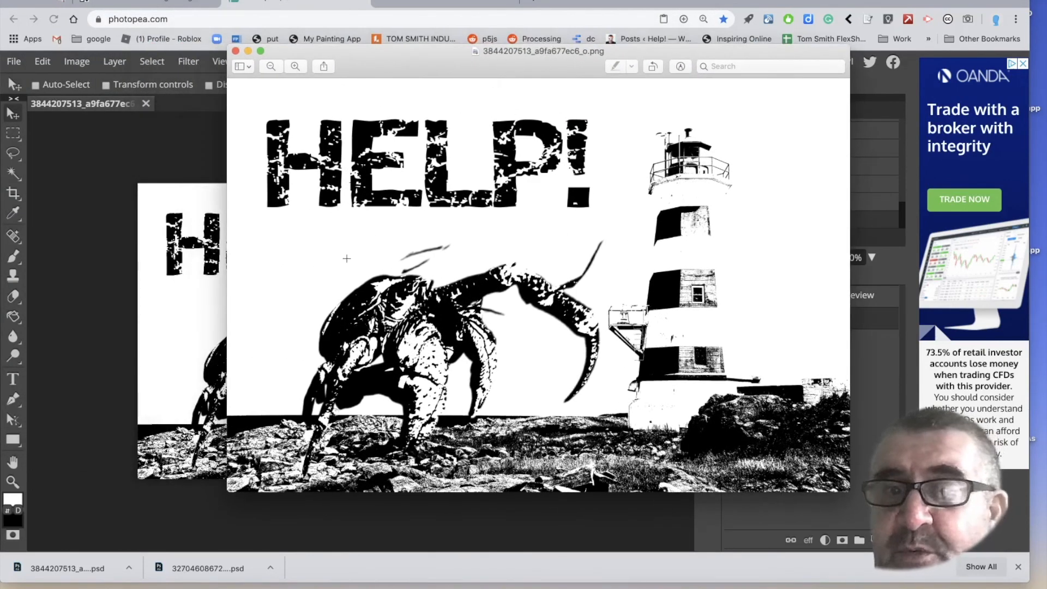
left_click(159, 162)
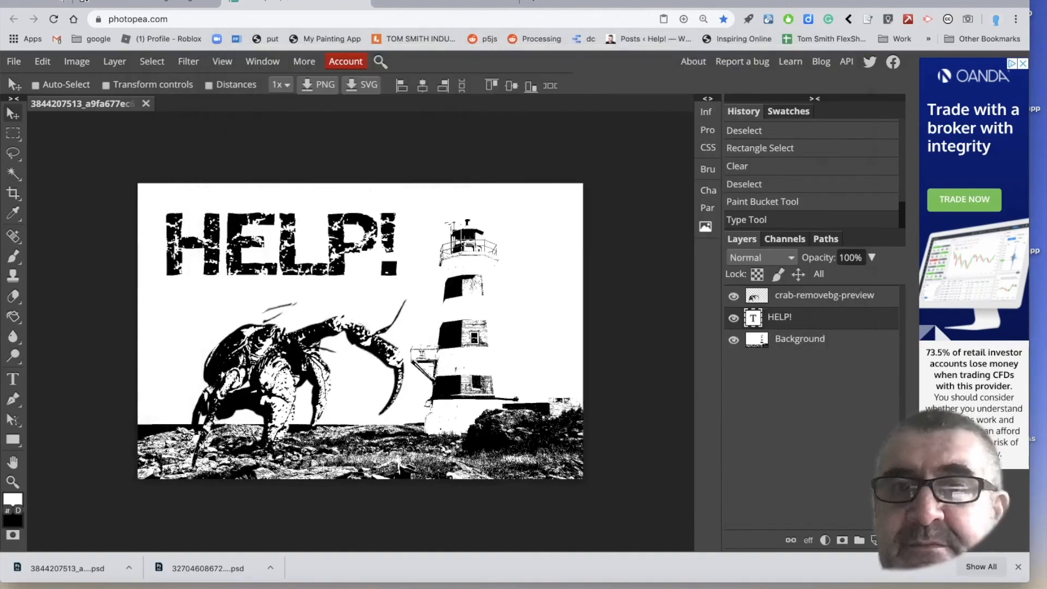
left_click(725, 0)
left_click(725, 0)
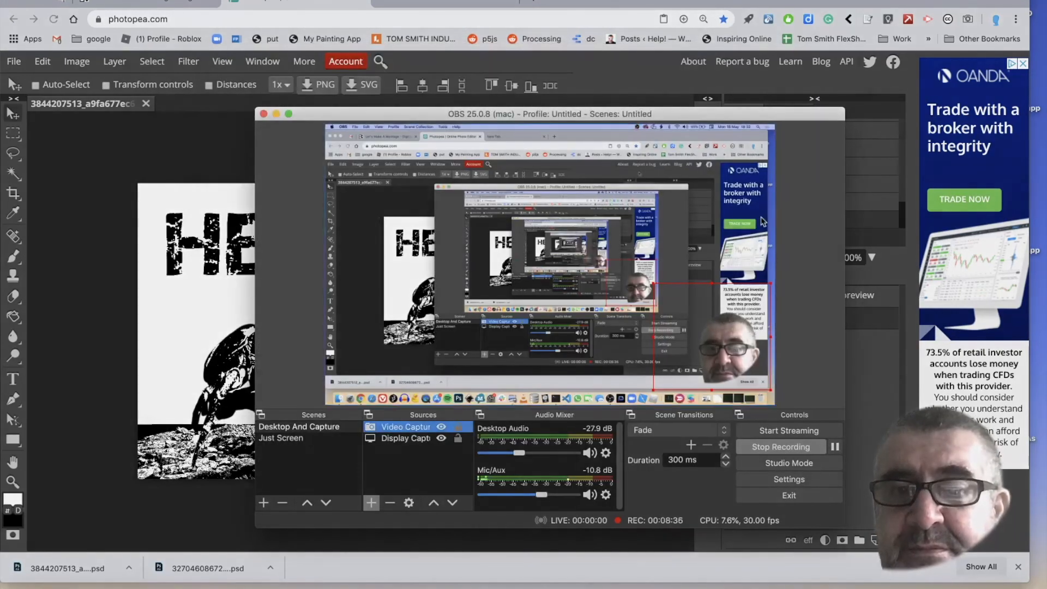